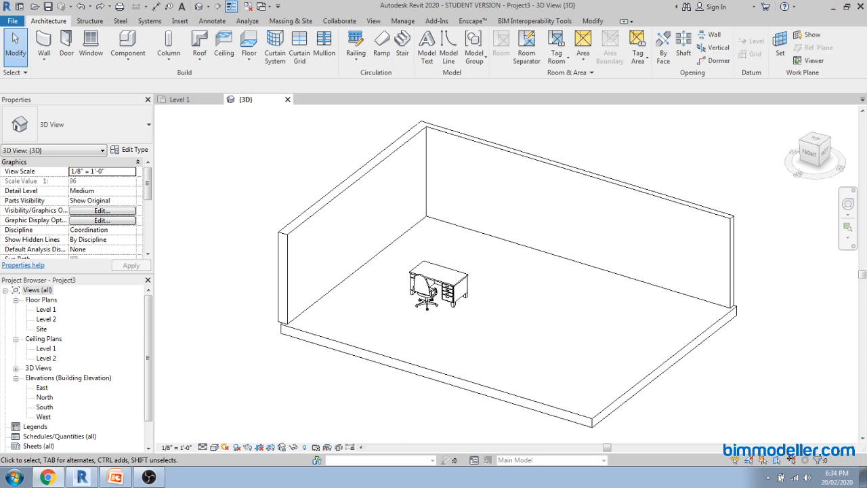
# Switch to Chrome, browse the recent activities on the BIM Modeller YouTube channel, and return to Revit
pyautogui.moveTo(500, 487); pyautogui.dragTo(396, 0)
pyautogui.scroll(-2, 424, 273)
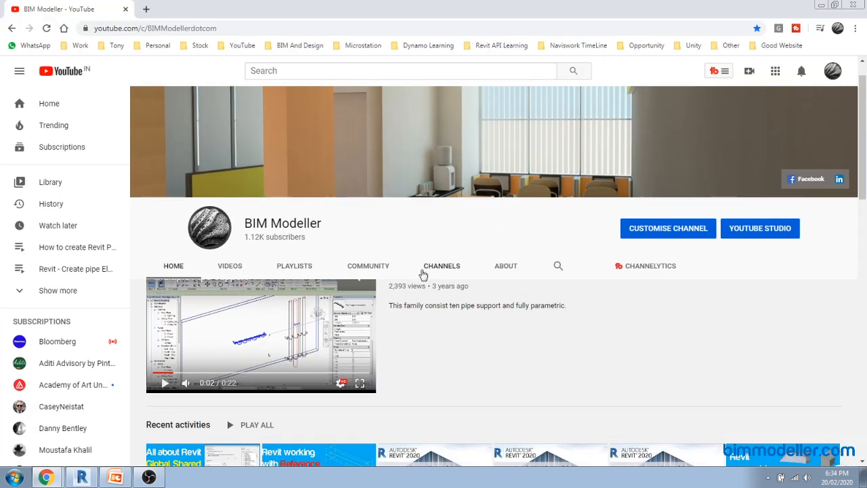
pyautogui.scroll(-1, 421, 274)
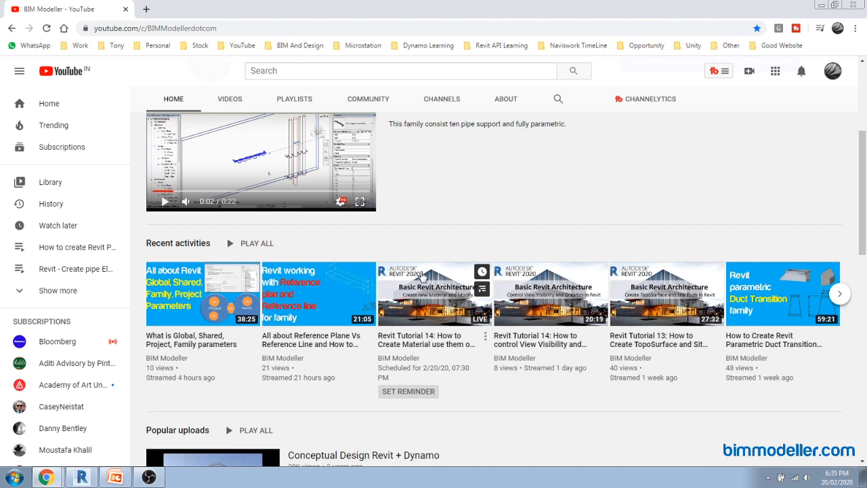
pyautogui.scroll(2, 424, 284)
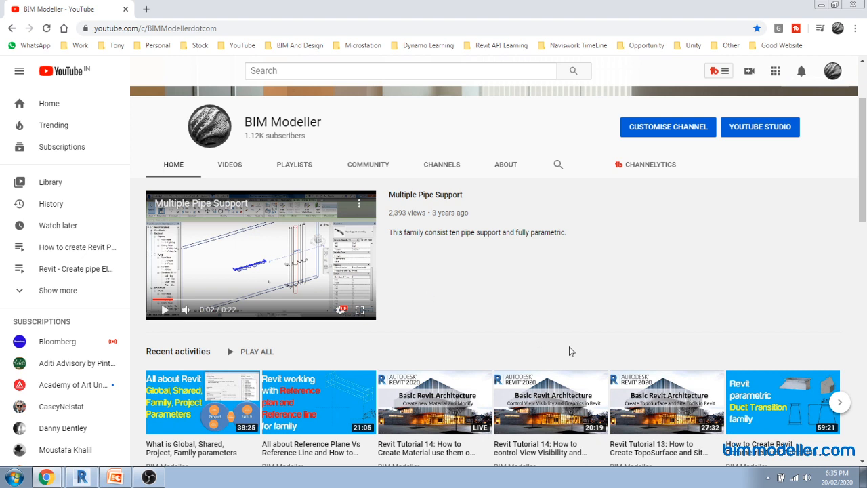
pyautogui.click(841, 407)
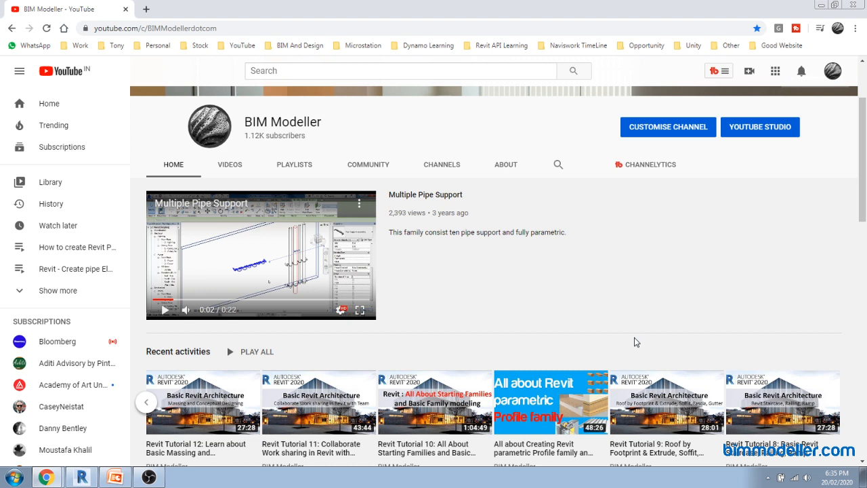
pyautogui.scroll(2, 636, 342)
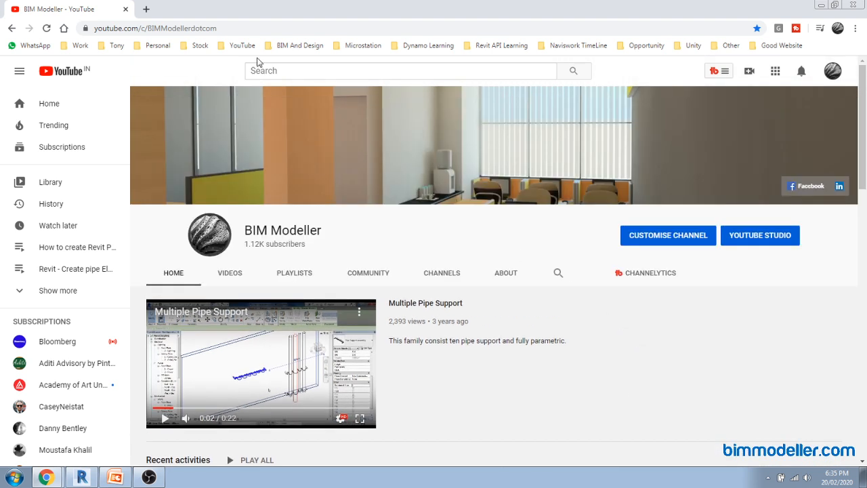
pyautogui.moveTo(102, 2); pyautogui.dragTo(866, 288)
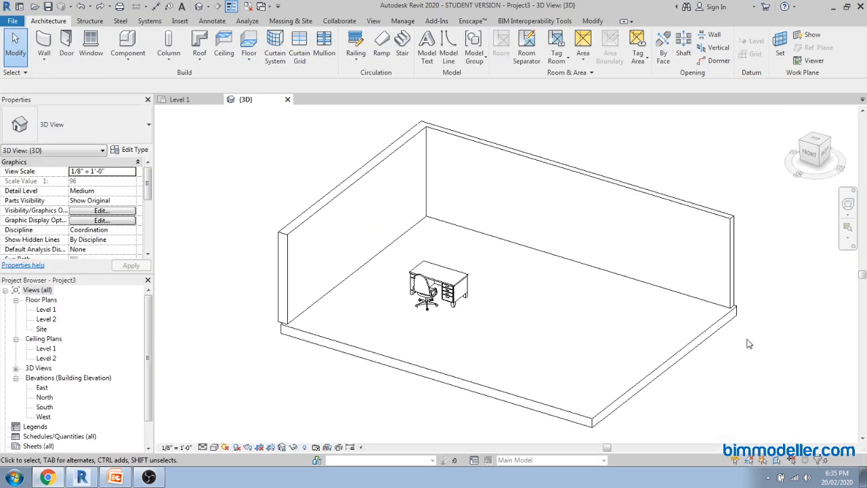
# Set the 3D view's visual style to Wireframe and inspect the desk and chair up close
pyautogui.click(683, 389)
pyautogui.keyDown('shift'); pyautogui.moveTo(703, 393); pyautogui.dragTo(729, 401, button='middle'); pyautogui.keyUp('shift')
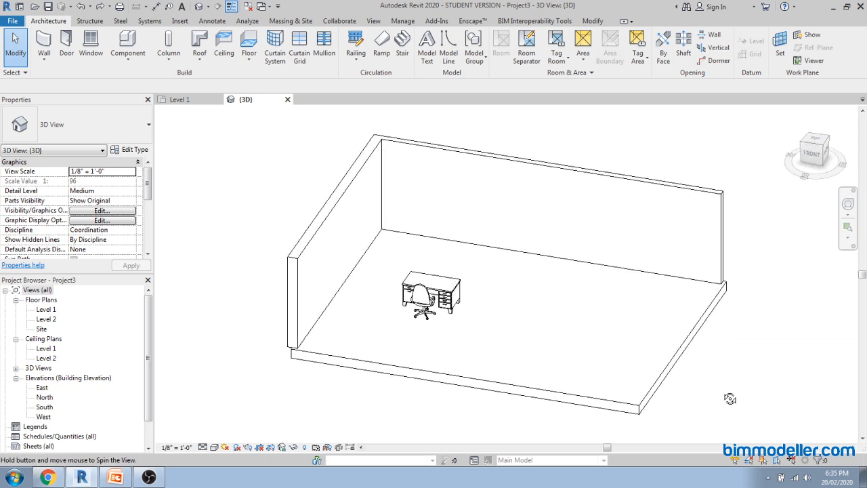
pyautogui.moveTo(741, 369)
pyautogui.keyDown('shift'); pyautogui.mouseDown(button='middle')
pyautogui.moveTo(722, 350)
pyautogui.moveTo(730, 373)
pyautogui.moveTo(745, 350)
pyautogui.moveTo(735, 369)
pyautogui.mouseUp(button='middle'); pyautogui.keyUp('shift')
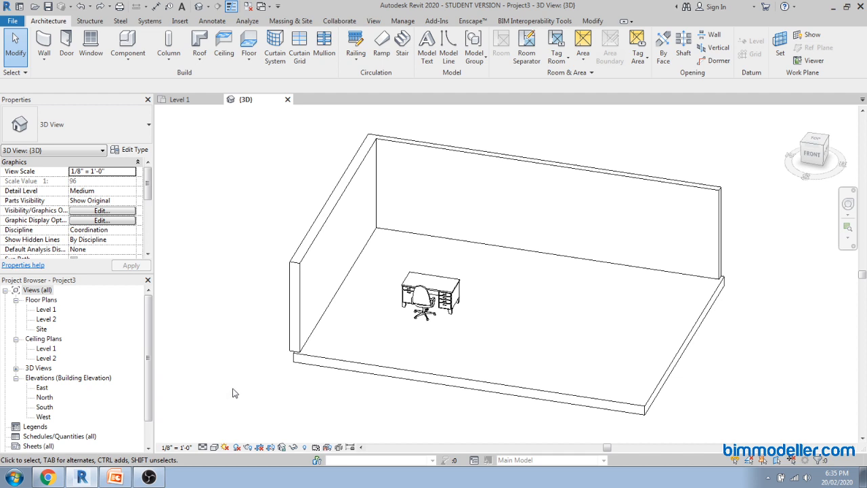
pyautogui.click(214, 447)
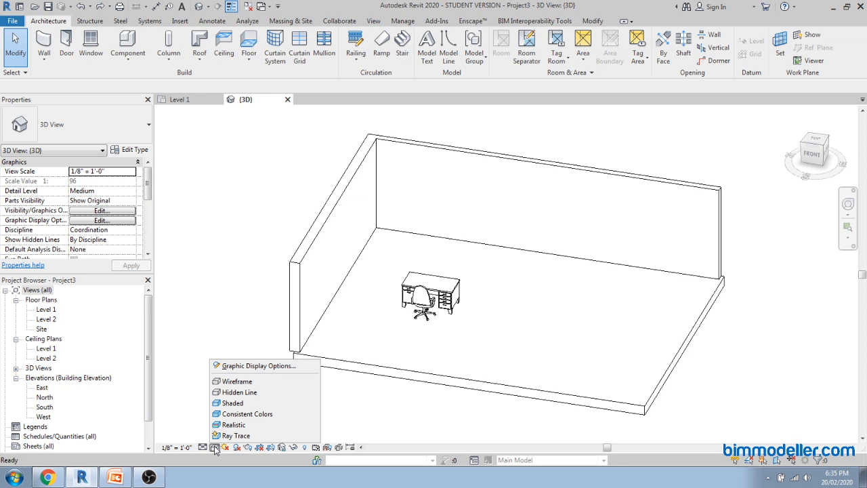
pyautogui.click(235, 382)
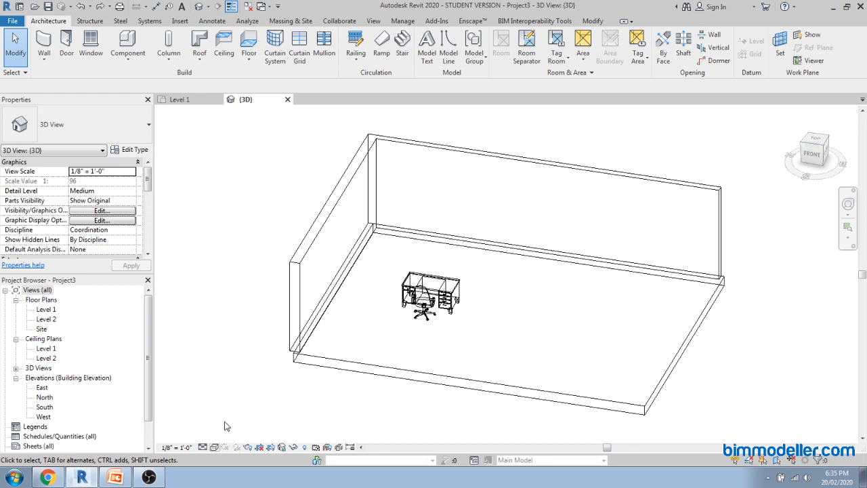
pyautogui.click(212, 448)
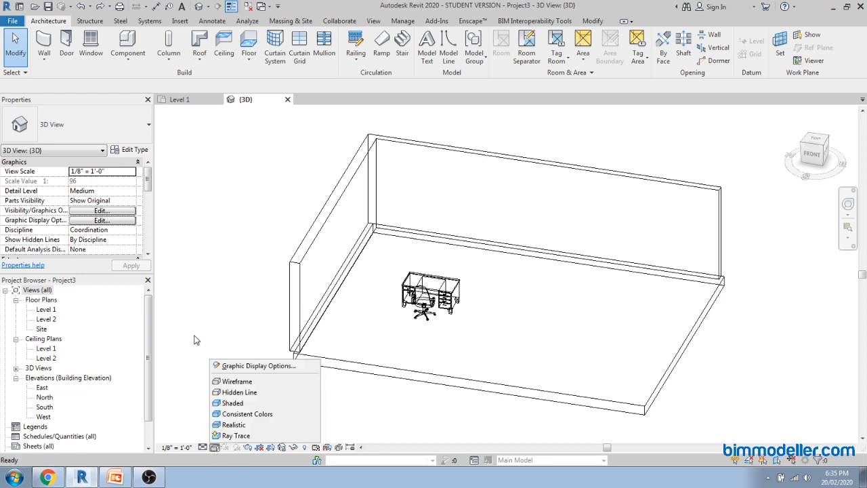
pyautogui.click(194, 335)
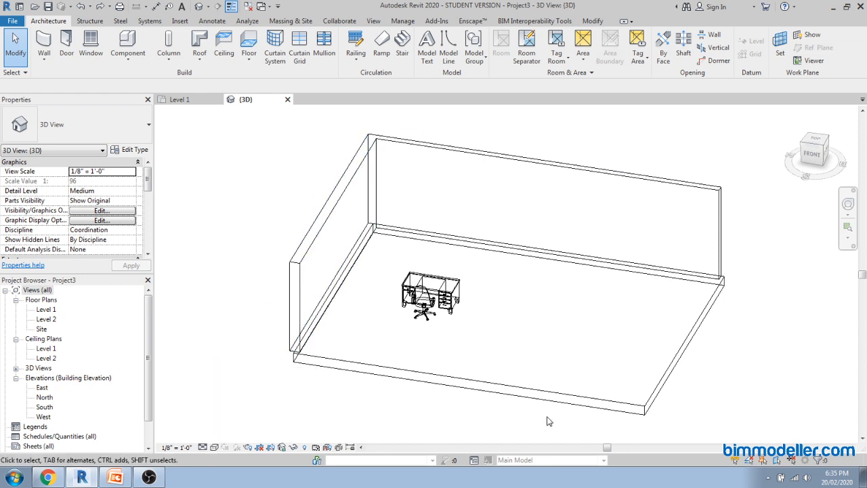
pyautogui.scroll(5, 441, 301)
pyautogui.scroll(2, 416, 306)
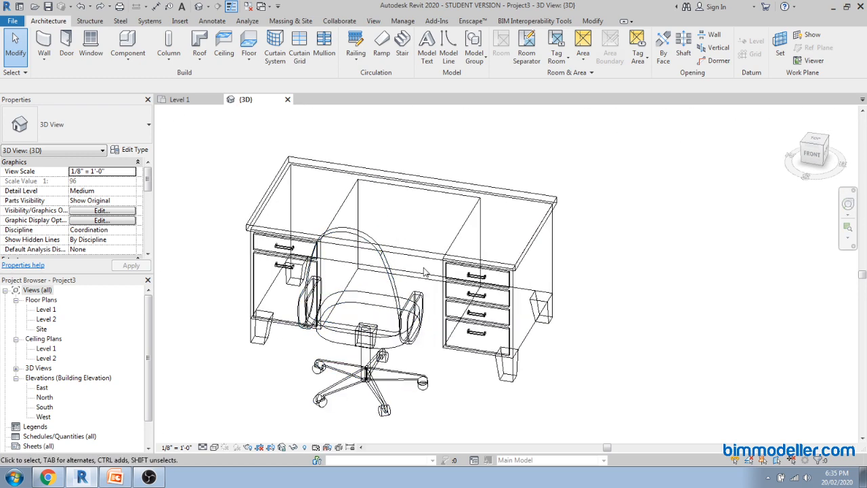
pyautogui.scroll(-3, 474, 271)
# Change the 3D view's visual style to Hidden Line and view the whole room model
pyautogui.click(214, 447)
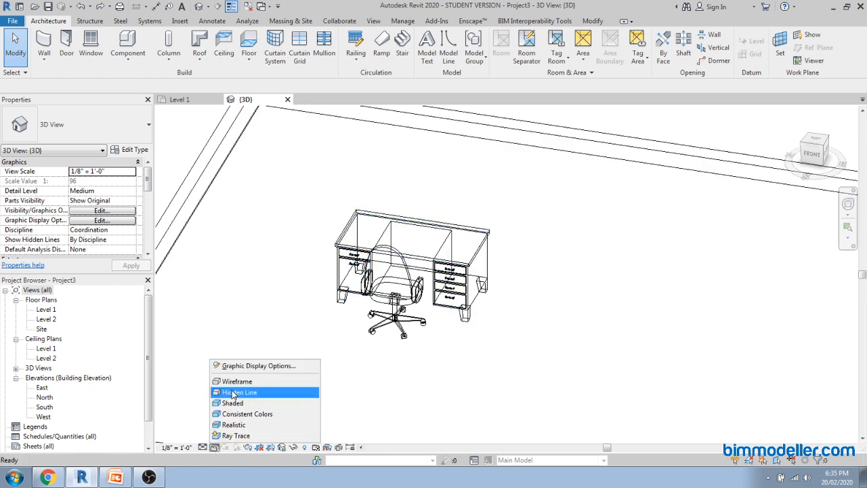
pyautogui.click(233, 391)
pyautogui.scroll(-4, 388, 269)
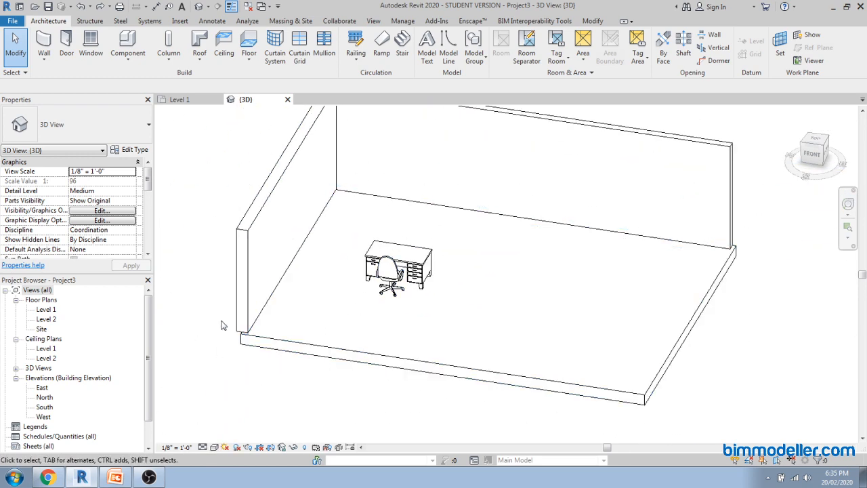
pyautogui.scroll(-3, 237, 233)
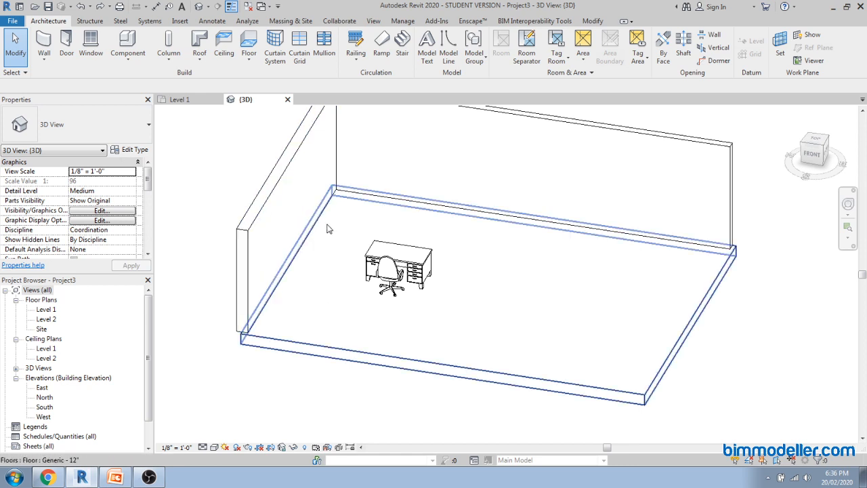
pyautogui.keyDown('shift'); pyautogui.moveTo(387, 359); pyautogui.dragTo(386, 382, button='middle'); pyautogui.keyUp('shift')
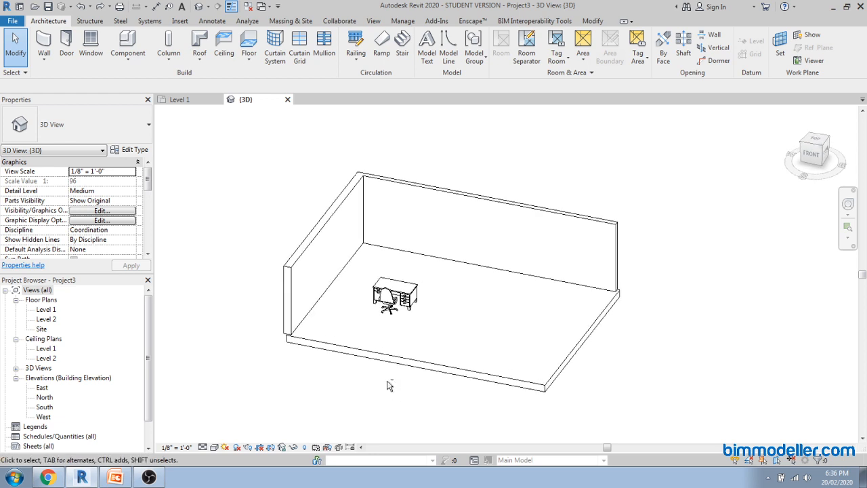
pyautogui.scroll(1, 467, 276)
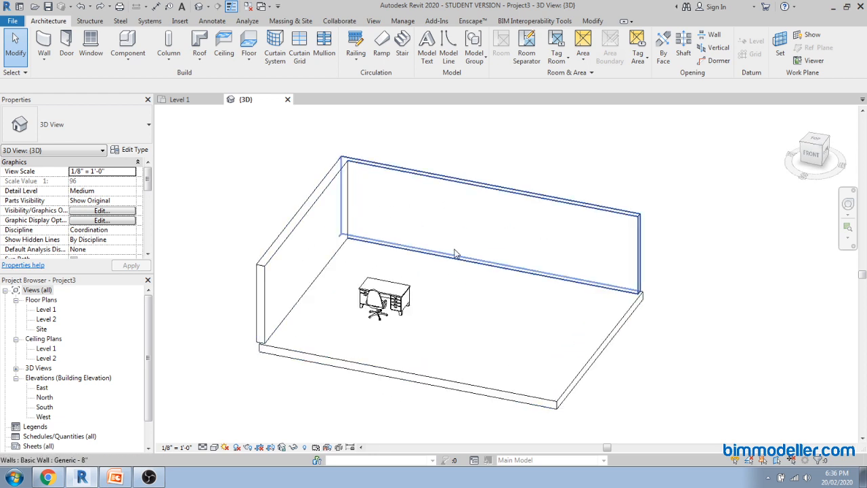
# Apply the Shaded visual style to the 3D view and look over the walls, floor and furniture
pyautogui.click(214, 447)
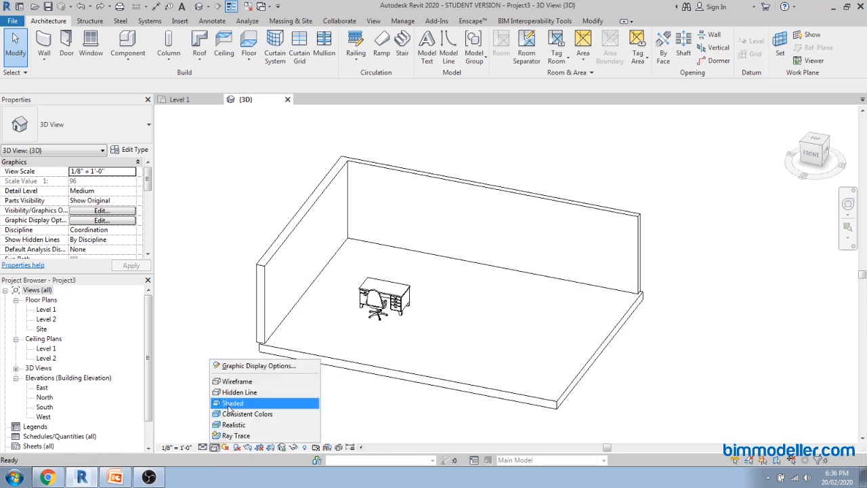
pyautogui.click(231, 403)
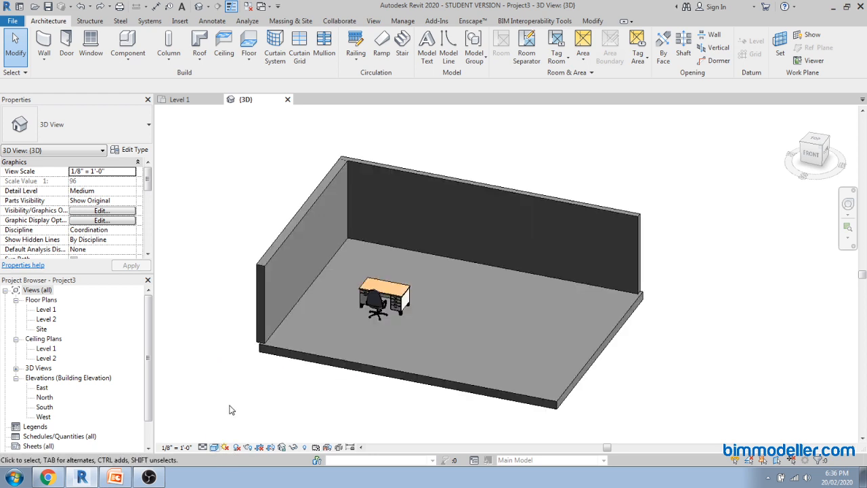
pyautogui.scroll(1, 299, 264)
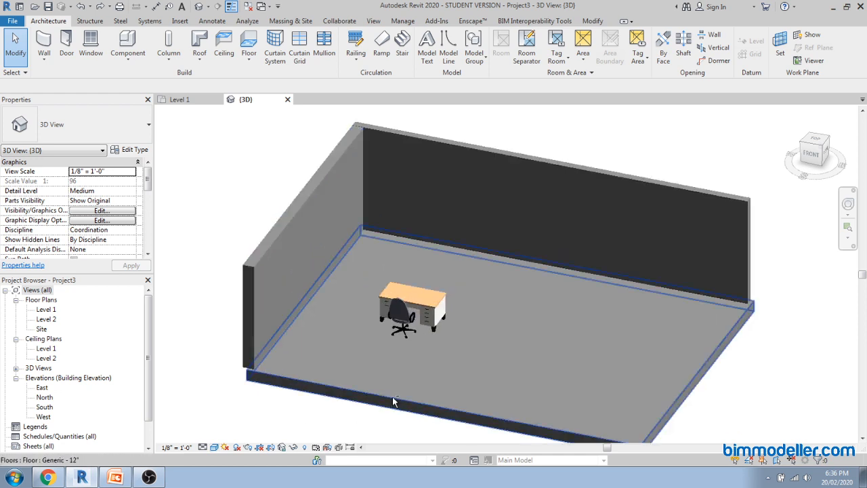
pyautogui.keyDown('shift'); pyautogui.moveTo(406, 401); pyautogui.dragTo(400, 361, button='middle'); pyautogui.keyUp('shift')
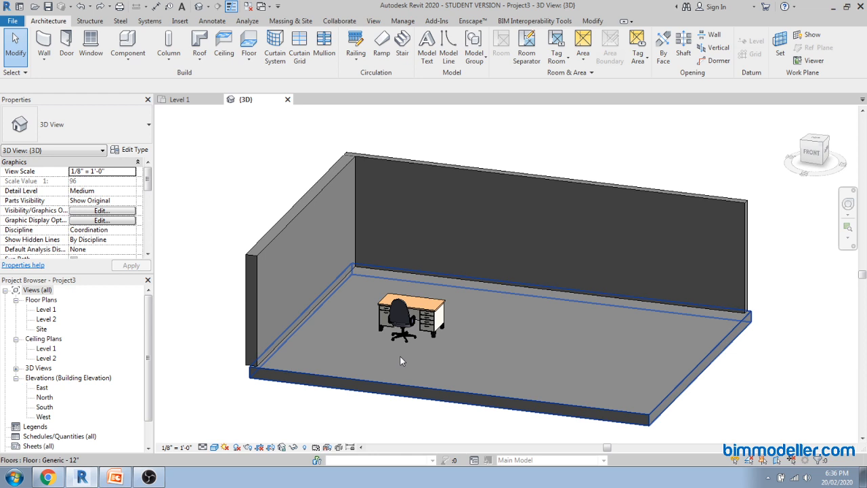
pyautogui.scroll(-2, 400, 356)
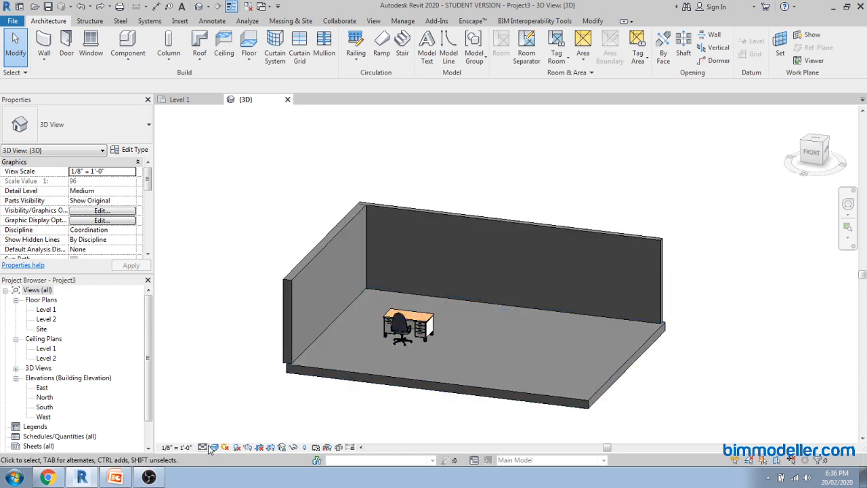
# Set the 3D view's visual style to Realistic so the room displays its material appearances
pyautogui.click(213, 447)
pyautogui.click(227, 426)
pyautogui.scroll(2, 339, 317)
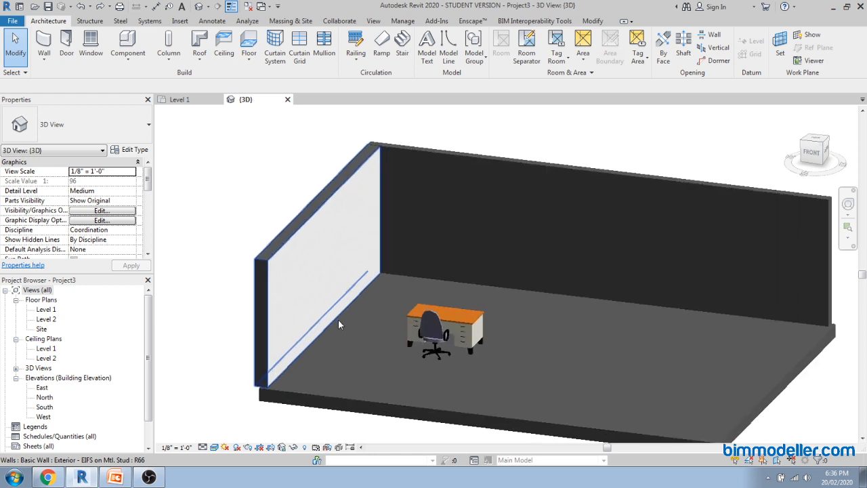
pyautogui.moveTo(349, 346)
pyautogui.keyDown('shift'); pyautogui.mouseDown(button='middle')
pyautogui.moveTo(352, 311)
pyautogui.moveTo(349, 331)
pyautogui.mouseUp(button='middle'); pyautogui.keyUp('shift')
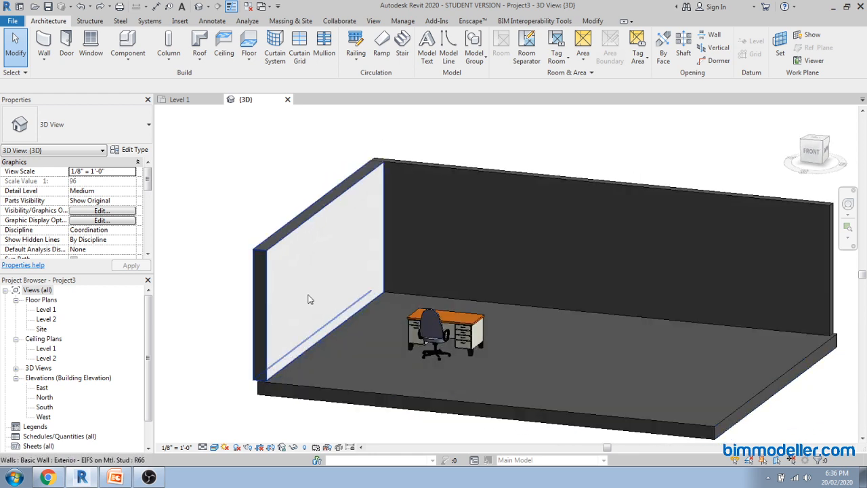
# Examine the surface textures of the EIFS exterior wall and the generic 8" wall from both sides
pyautogui.scroll(4, 306, 292)
pyautogui.scroll(2, 315, 283)
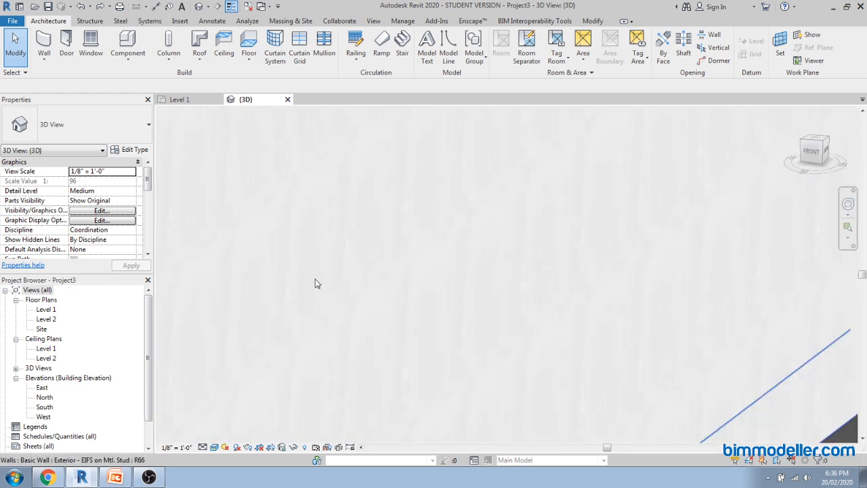
pyautogui.scroll(-4, 369, 314)
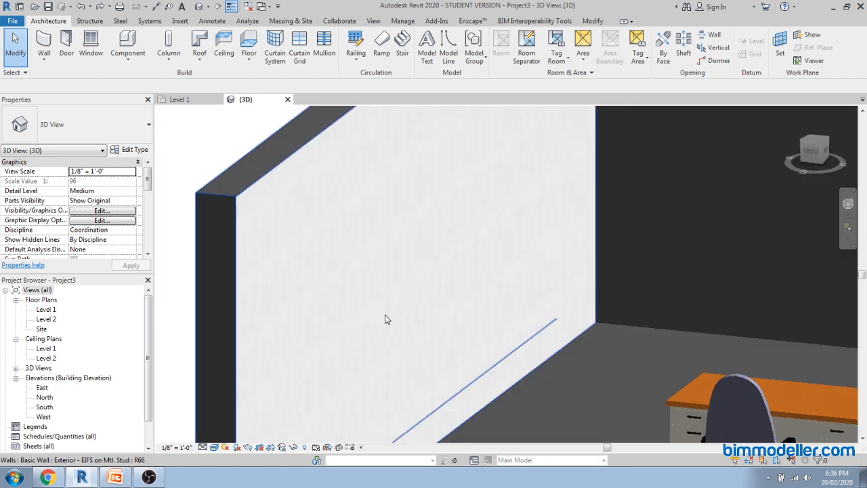
pyautogui.keyDown('shift'); pyautogui.moveTo(258, 199); pyautogui.dragTo(395, 359, button='middle'); pyautogui.keyUp('shift')
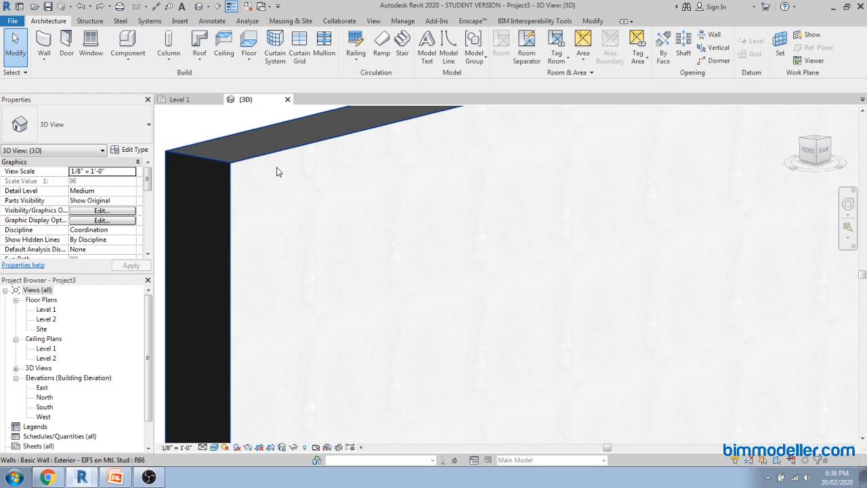
pyautogui.scroll(-5, 323, 285)
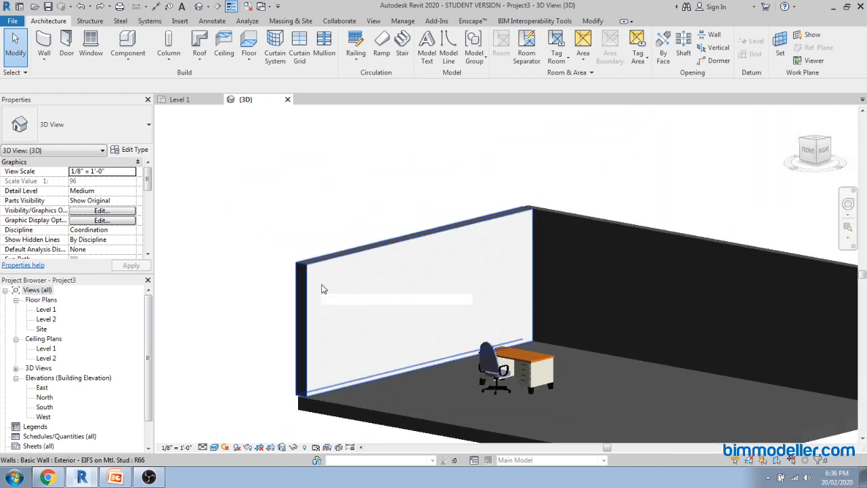
pyautogui.keyDown('shift'); pyautogui.moveTo(581, 366); pyautogui.dragTo(677, 341, button='middle'); pyautogui.keyUp('shift')
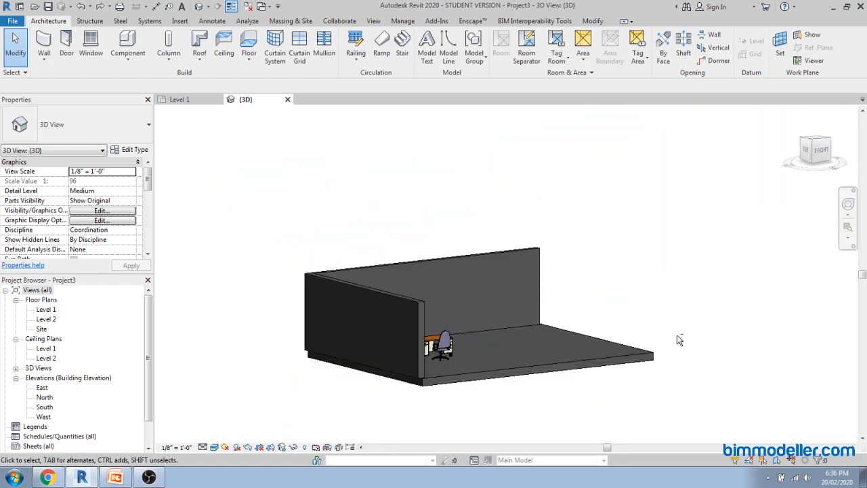
pyautogui.scroll(5, 491, 266)
pyautogui.scroll(4, 491, 265)
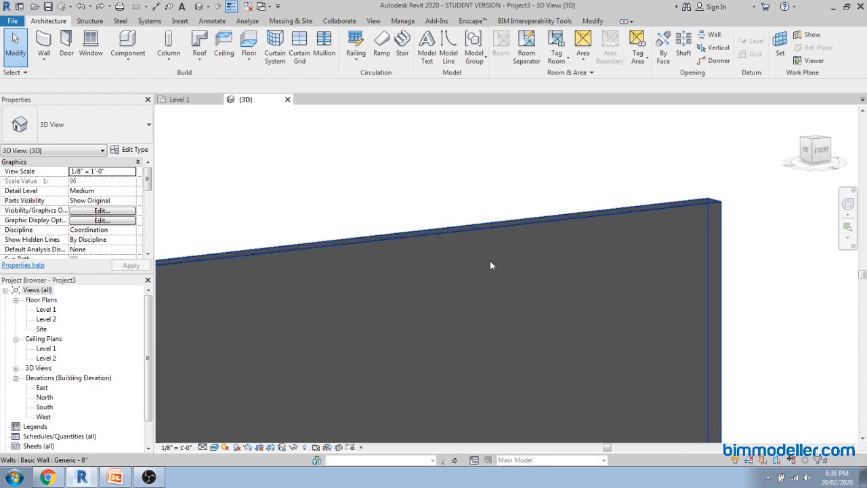
pyautogui.scroll(-2, 491, 265)
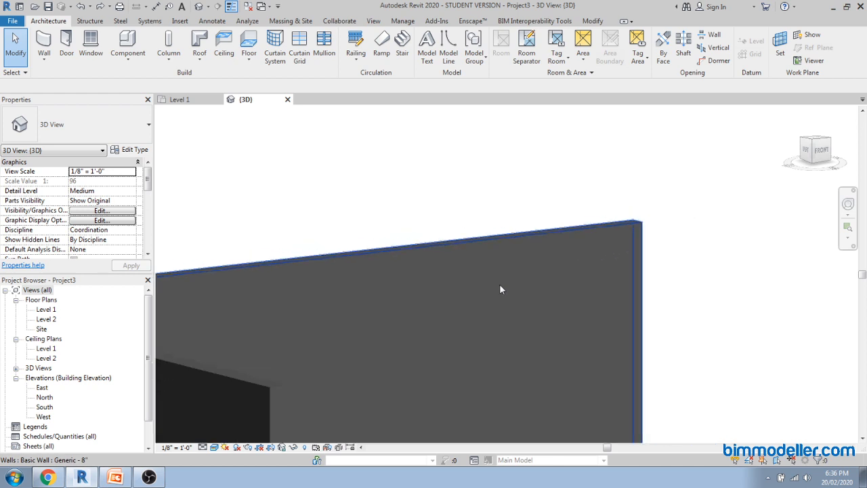
pyautogui.scroll(-4, 511, 239)
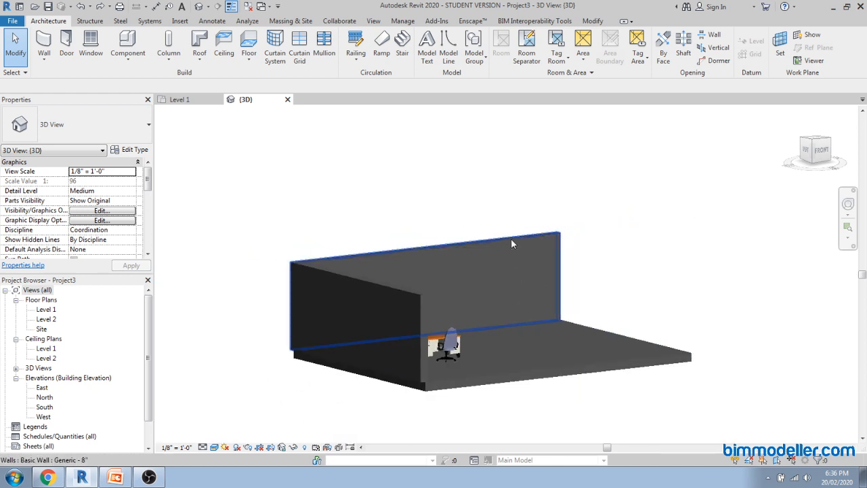
# Examine the wood texture on the desk's top surface up close
pyautogui.scroll(5, 434, 343)
pyautogui.scroll(3, 433, 343)
pyautogui.keyDown('shift'); pyautogui.moveTo(554, 325); pyautogui.dragTo(508, 404, button='middle'); pyautogui.keyUp('shift')
pyautogui.scroll(4, 371, 197)
pyautogui.scroll(-5, 393, 238)
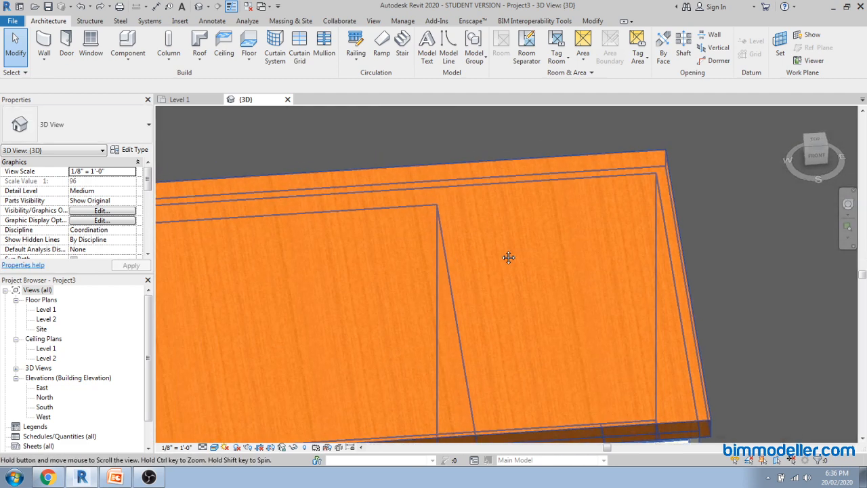
pyautogui.scroll(3, 367, 323)
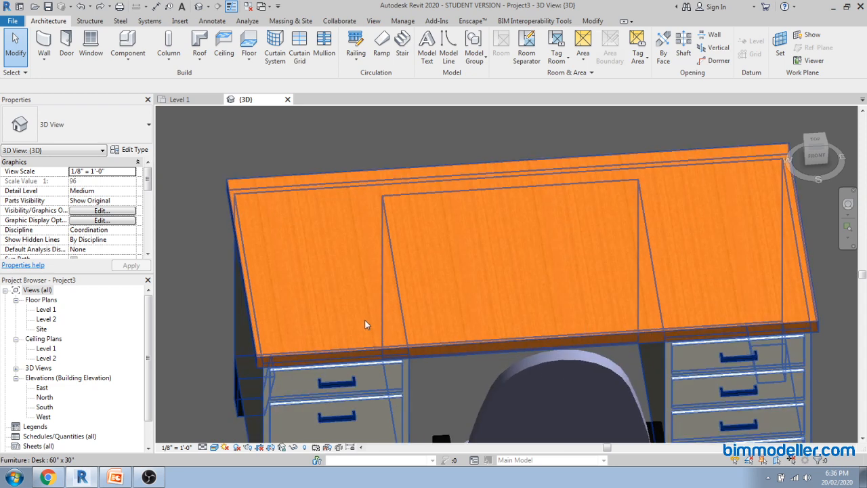
# Apply the Shaded visual style to the 3D view and examine the desk and chair from several angles
pyautogui.keyDown('shift'); pyautogui.moveTo(426, 352); pyautogui.dragTo(319, 350, button='middle'); pyautogui.keyUp('shift')
pyautogui.click(214, 447)
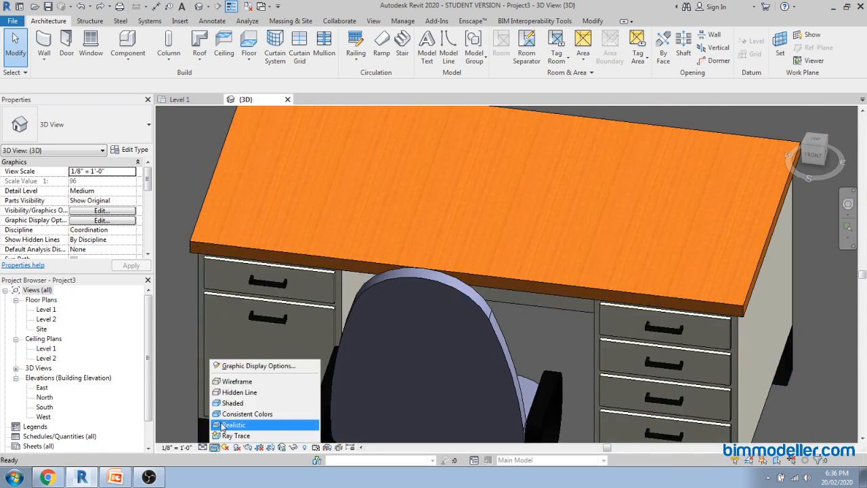
pyautogui.click(283, 387)
pyautogui.keyDown('shift'); pyautogui.moveTo(284, 387); pyautogui.dragTo(511, 247, button='middle'); pyautogui.keyUp('shift')
pyautogui.scroll(1, 542, 304)
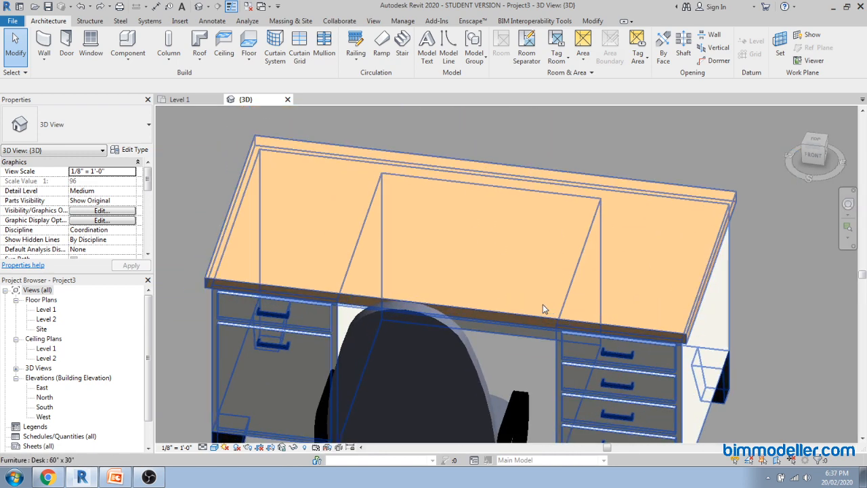
pyautogui.scroll(-5, 543, 304)
pyautogui.scroll(3, 544, 310)
pyautogui.keyDown('shift'); pyautogui.moveTo(543, 310); pyautogui.dragTo(503, 351, button='middle'); pyautogui.keyUp('shift')
pyautogui.scroll(3, 608, 348)
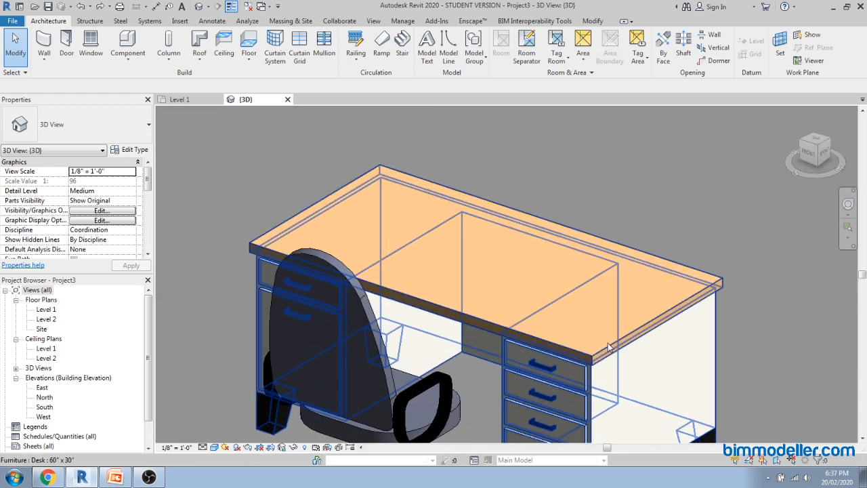
pyautogui.scroll(-5, 607, 347)
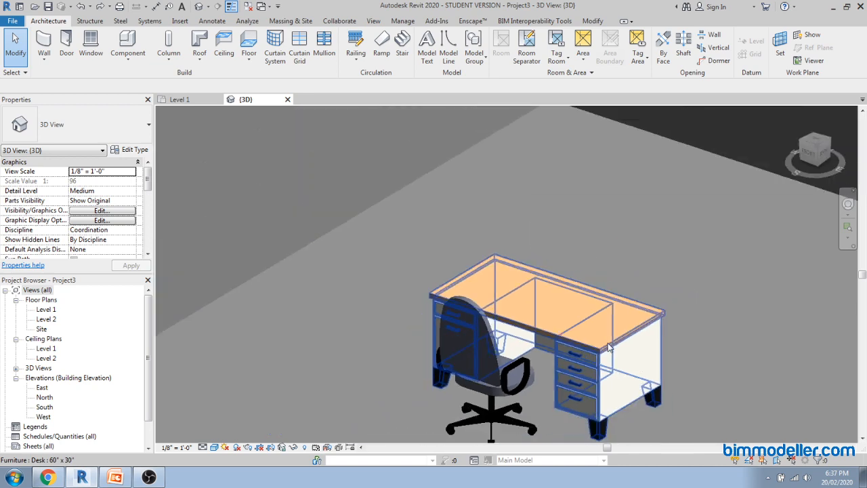
# Set the 3D view's visual style back to Realistic and look at the whole room
pyautogui.click(214, 447)
pyautogui.click(233, 427)
pyautogui.scroll(-5, 377, 270)
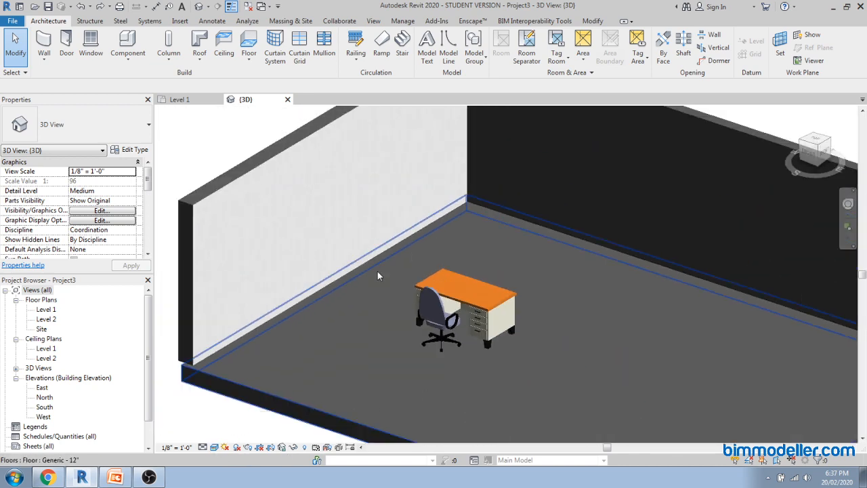
# Apply the Ray Trace visual style to the 3D view and let the room render from an adjusted corner angle
pyautogui.click(214, 447)
pyautogui.click(231, 436)
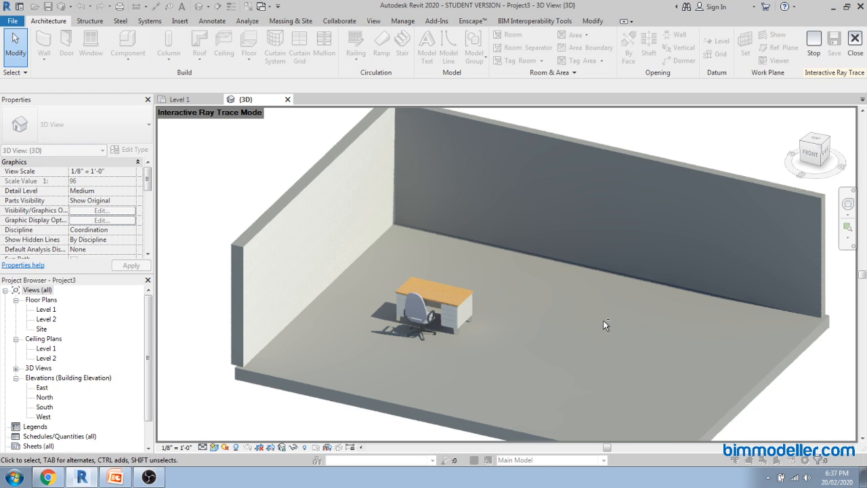
pyautogui.keyDown('shift'); pyautogui.moveTo(605, 325); pyautogui.dragTo(556, 298, button='middle'); pyautogui.keyUp('shift')
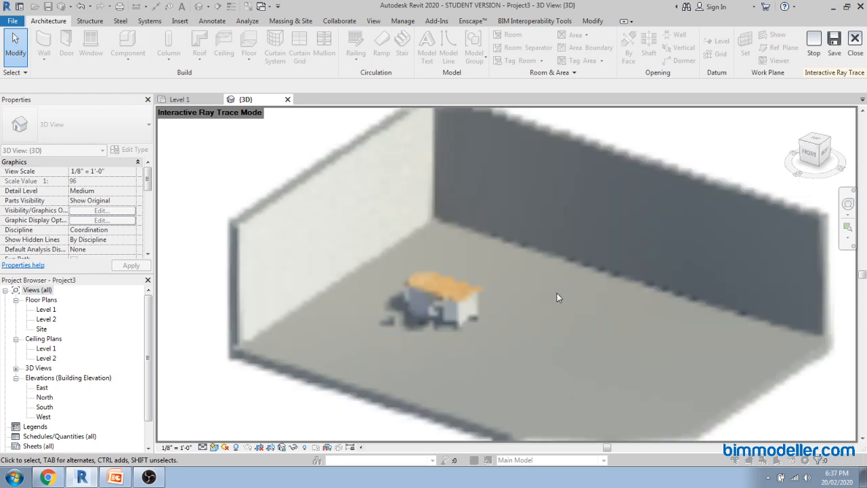
pyautogui.keyDown('shift'); pyautogui.moveTo(557, 293); pyautogui.dragTo(455, 334, button='middle'); pyautogui.keyUp('shift')
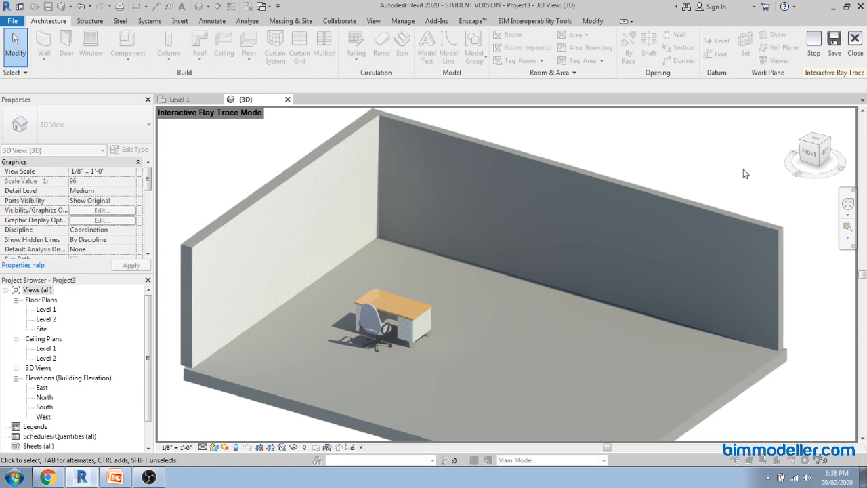
# Save the ray-traced image to the project under the name View 1
pyautogui.click(833, 54)
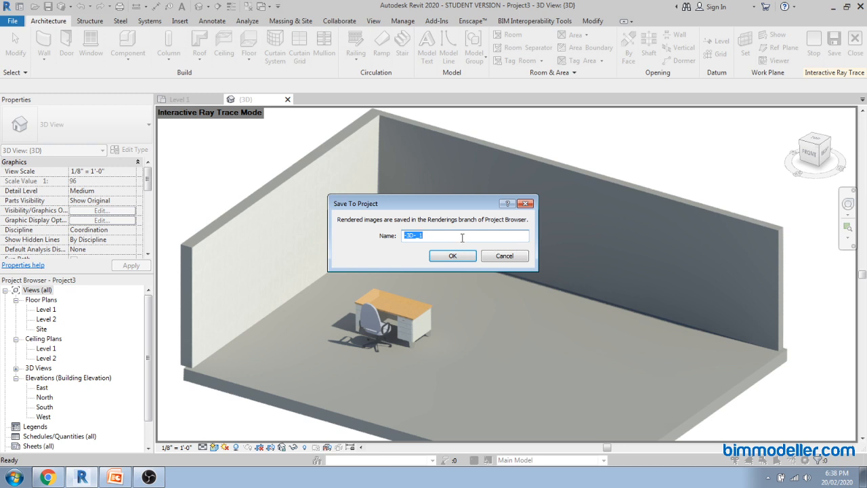
pyautogui.press('BackSpace')
pyautogui.write('View 1')
pyautogui.press('Return')
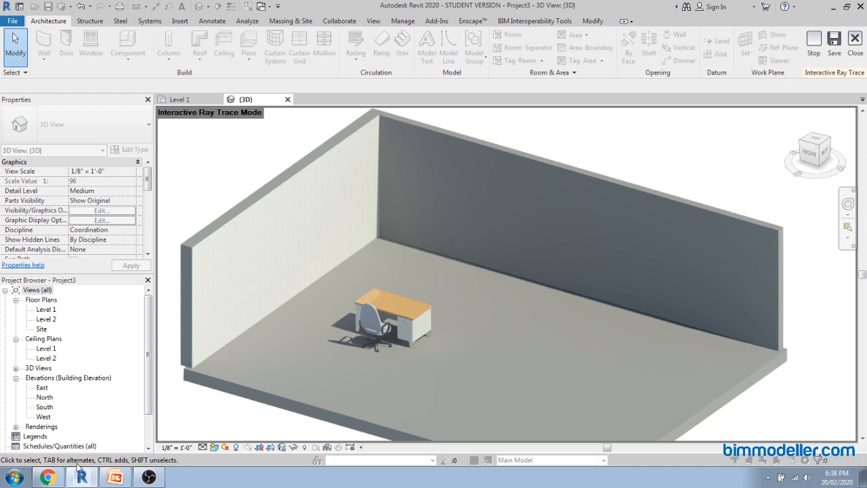
# Open the saved View 1 rendering and select its raster image for inspection
pyautogui.doubleClick(47, 429)
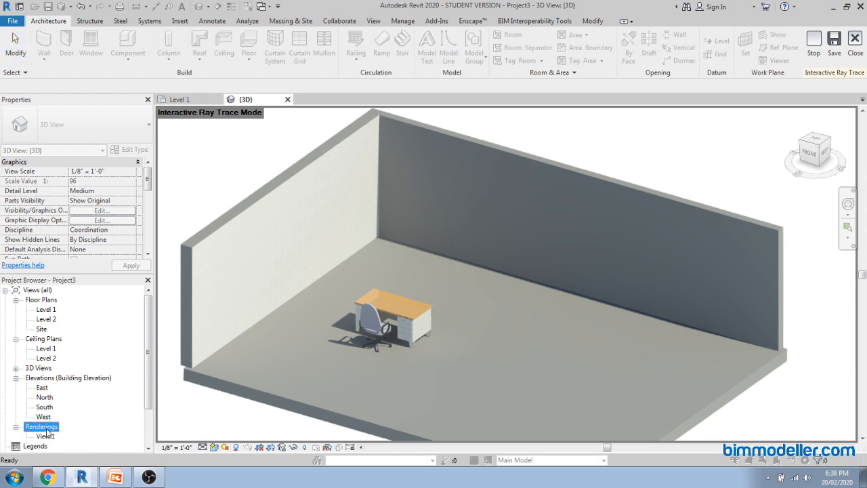
pyautogui.doubleClick(46, 436)
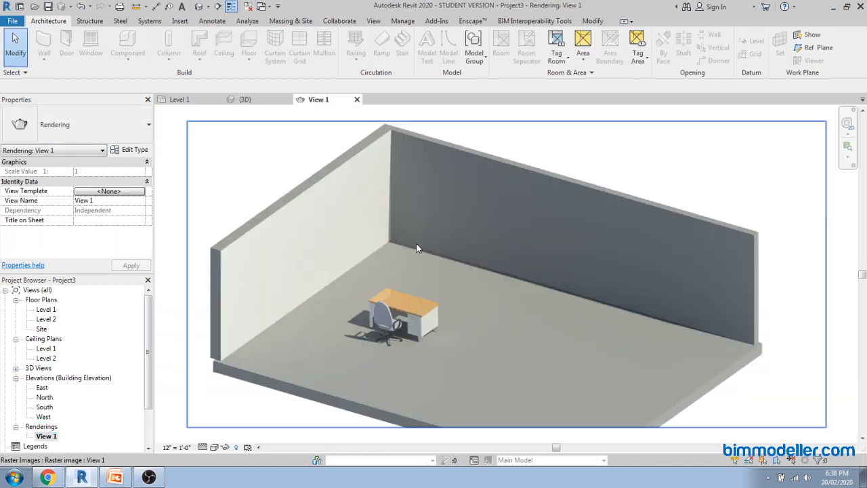
pyautogui.scroll(-1, 420, 248)
pyautogui.click(597, 317)
pyautogui.scroll(-3, 493, 272)
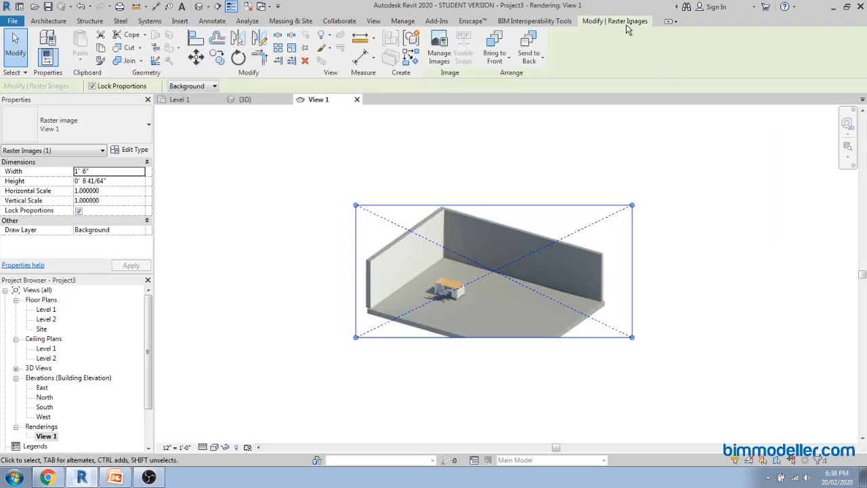
# Review the full rendered image with nothing selected and close the View 1 rendering
pyautogui.click(681, 287)
pyautogui.click(565, 296)
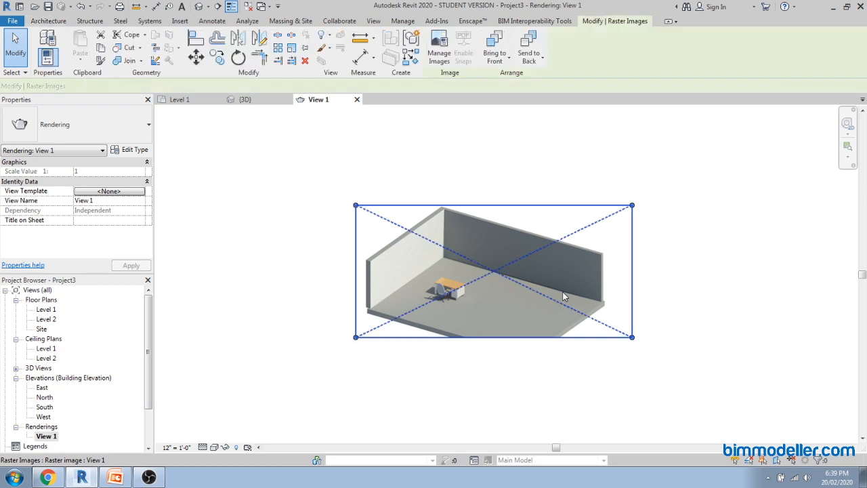
pyautogui.click(434, 417)
pyautogui.middleClick(435, 417)
pyautogui.middleClick(435, 416)
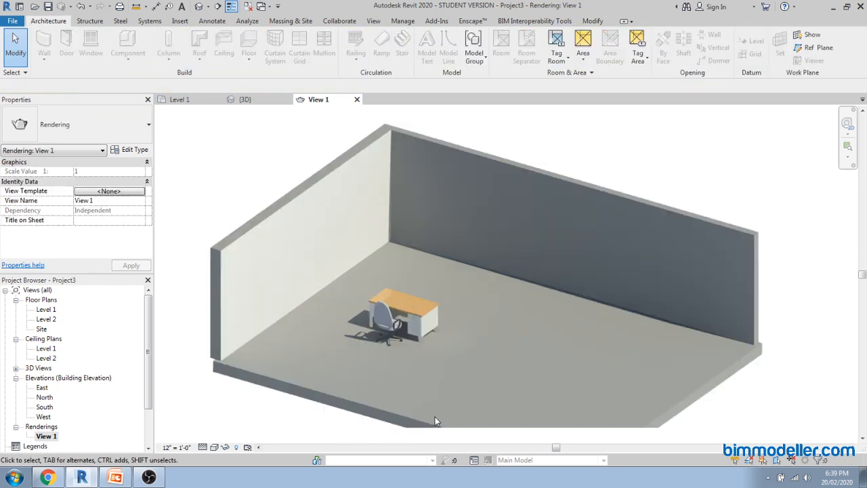
pyautogui.click(357, 99)
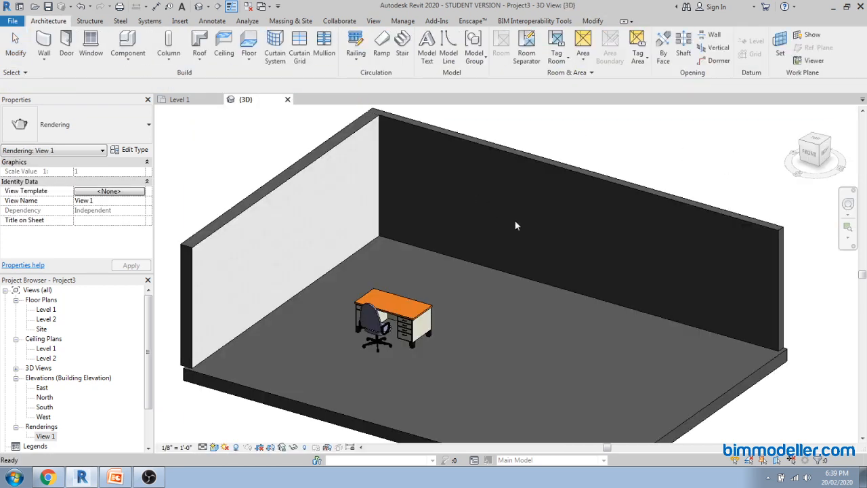
pyautogui.click(214, 448)
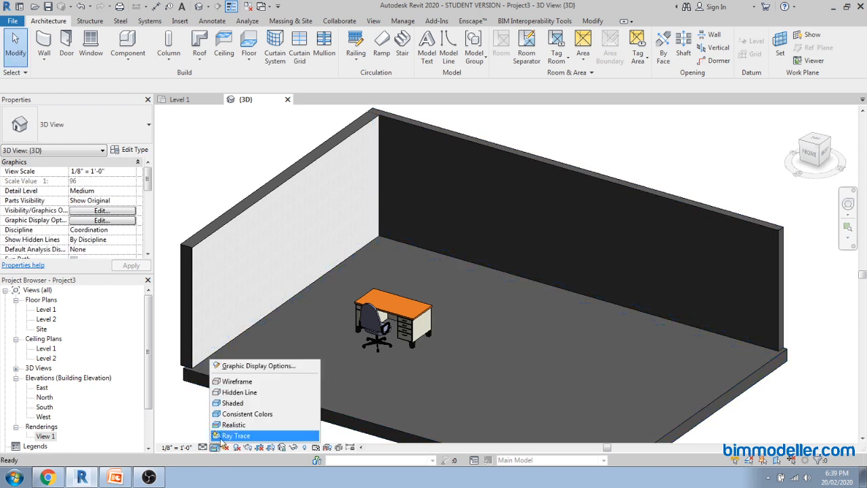
pyautogui.click(190, 412)
pyautogui.scroll(-3, 436, 250)
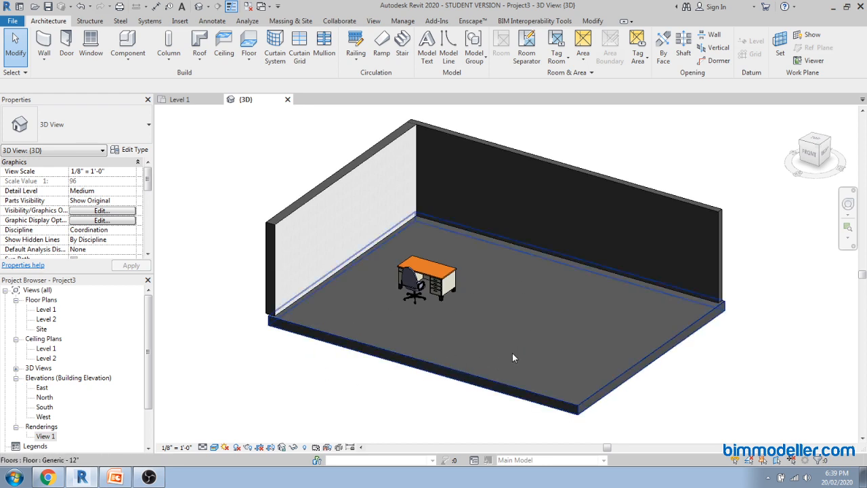
pyautogui.moveTo(373, 386); pyautogui.dragTo(352, 391, button='middle')
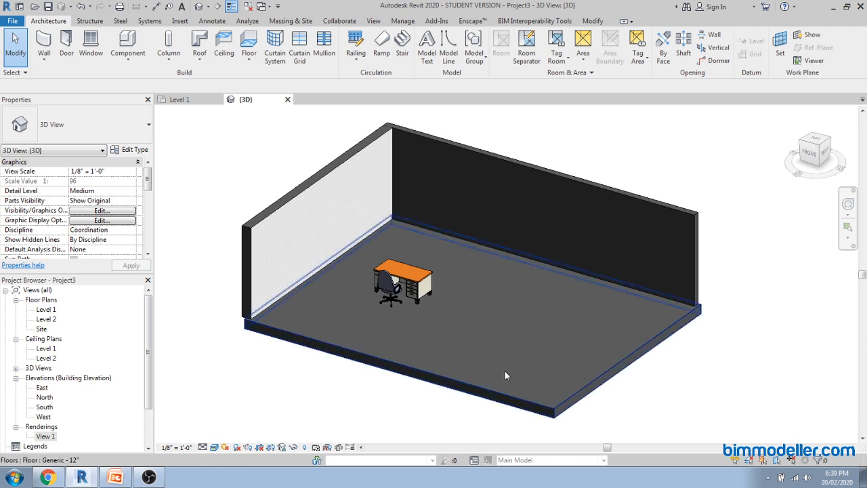
pyautogui.scroll(-3, 474, 365)
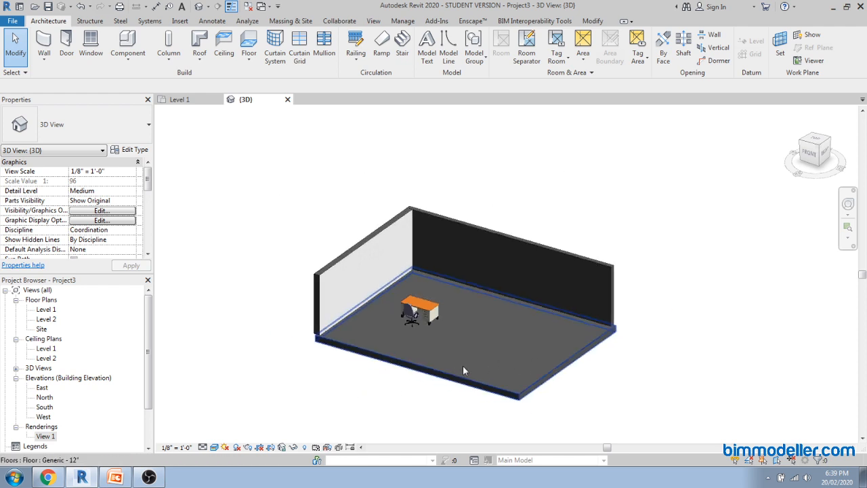
pyautogui.scroll(2, 462, 365)
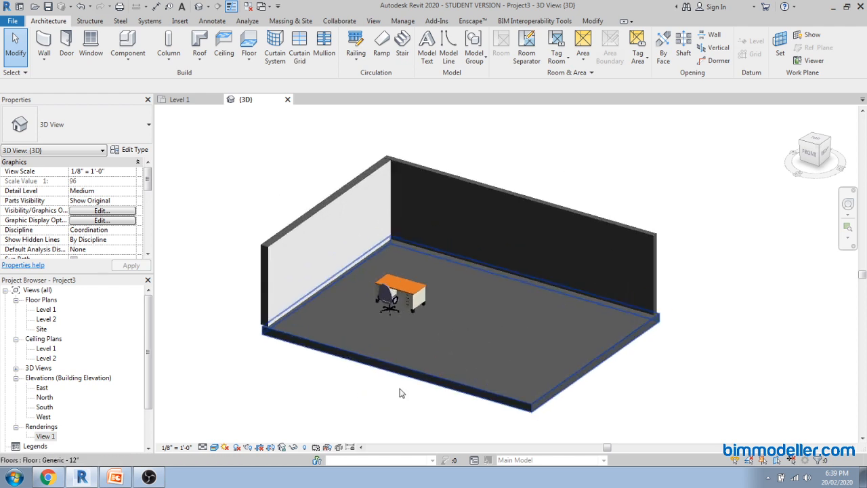
# Open the Level 1 floor plan and raise its detail level to Medium and finally to Fine
pyautogui.click(181, 101)
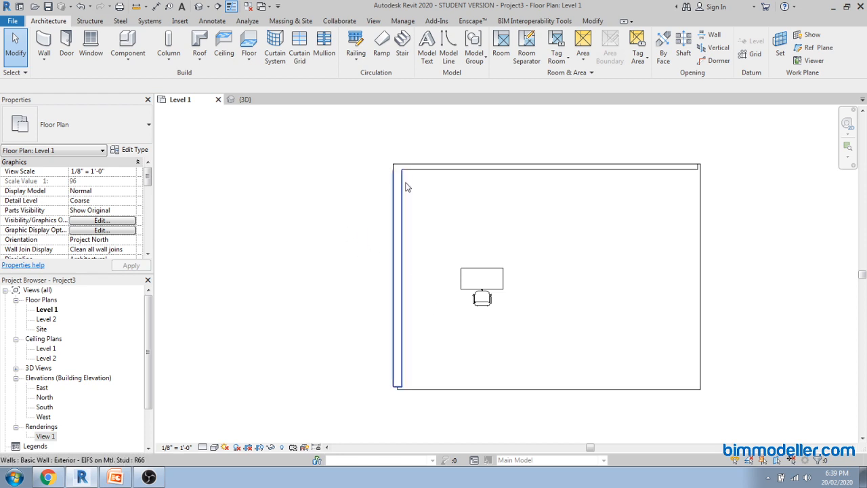
pyautogui.click(203, 448)
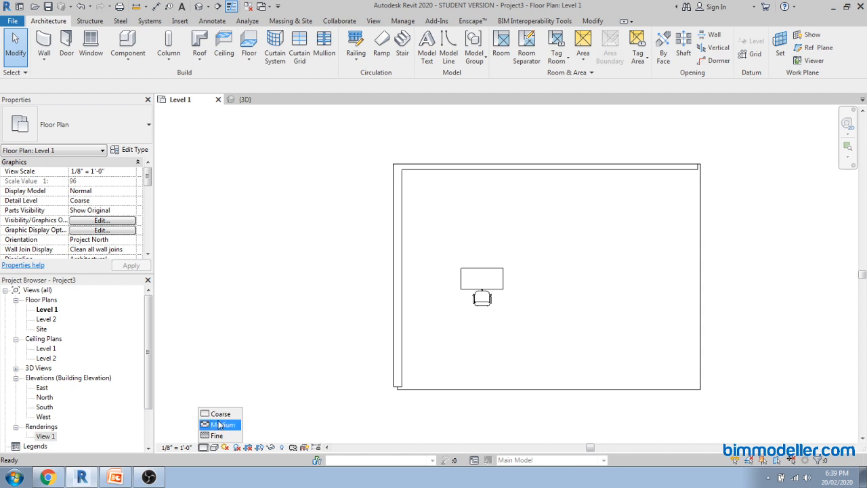
pyautogui.click(221, 425)
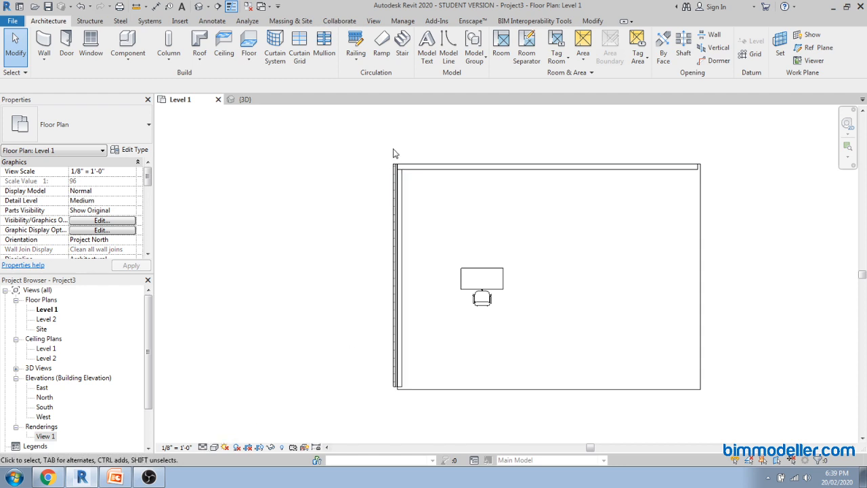
pyautogui.click(203, 447)
pyautogui.click(214, 435)
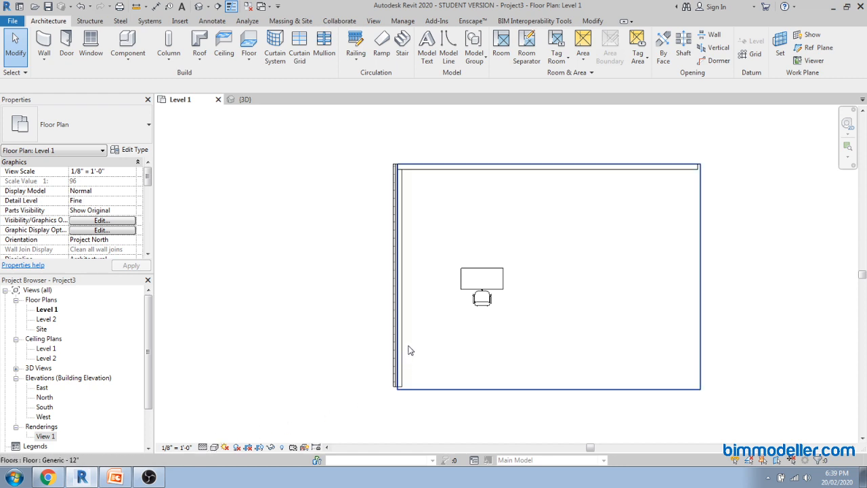
# Examine the layers of the EIFS exterior wall and its corner with the generic wall in the floor plan
pyautogui.scroll(5, 408, 182)
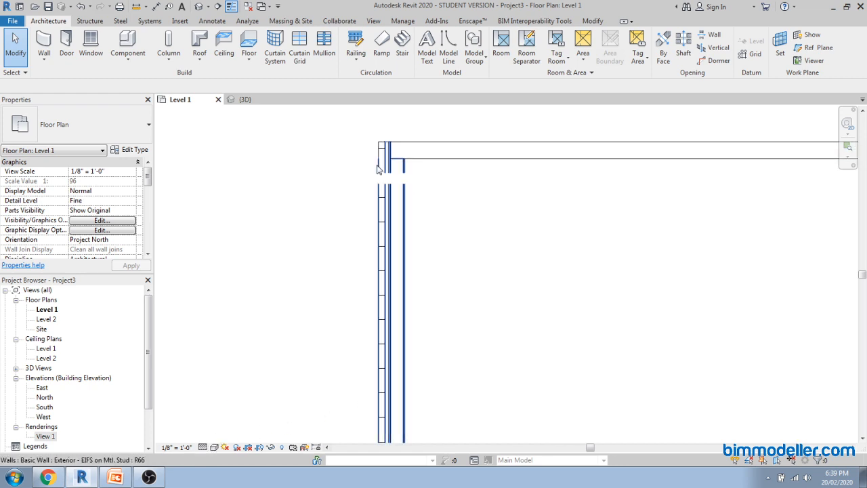
pyautogui.scroll(-3, 360, 185)
pyautogui.scroll(4, 374, 305)
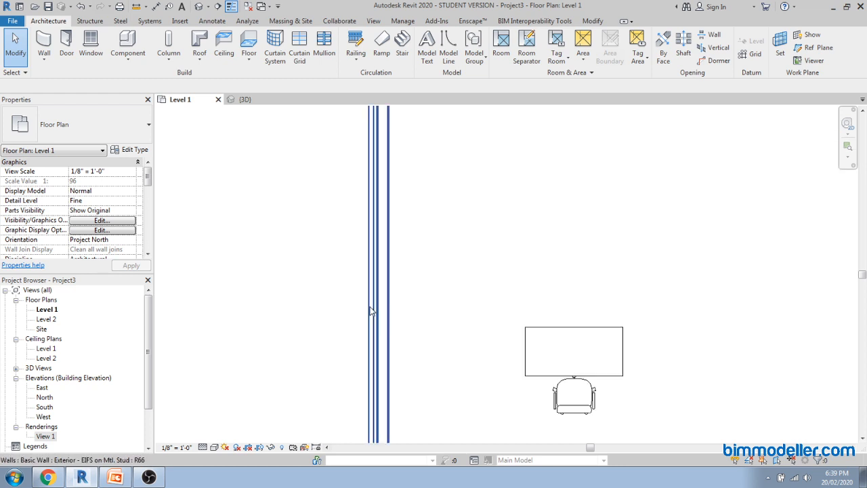
pyautogui.moveTo(334, 126); pyautogui.dragTo(350, 327, button='middle')
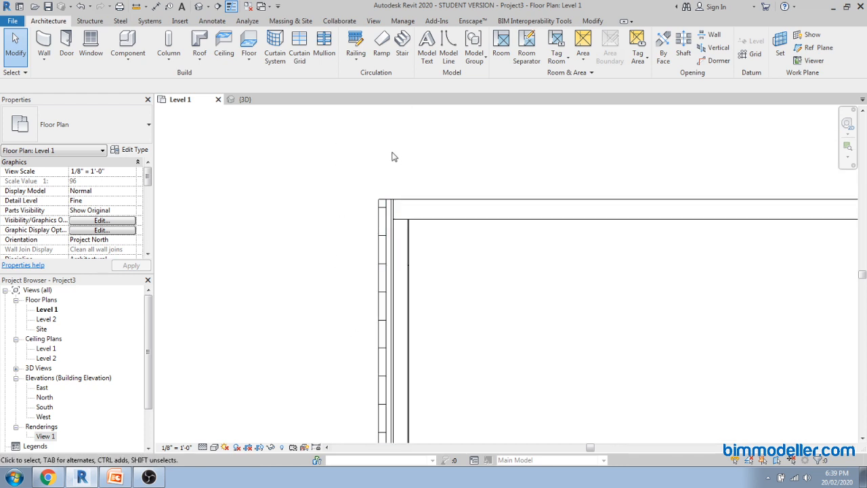
pyautogui.scroll(2, 393, 155)
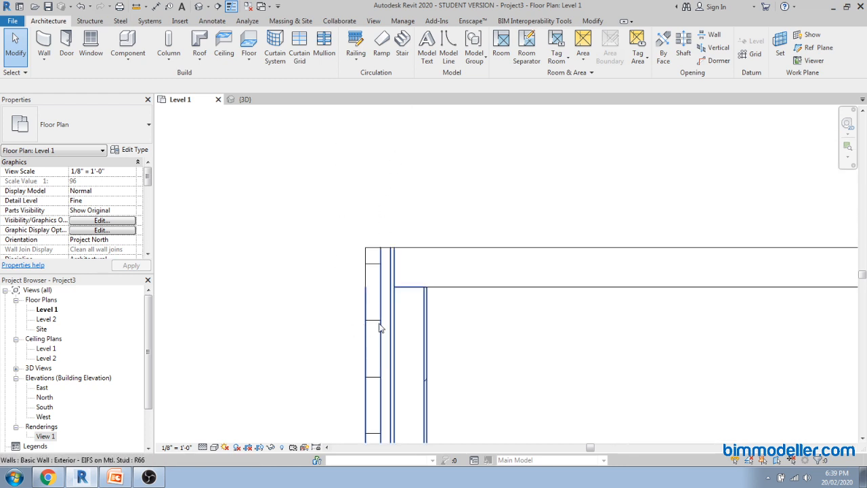
pyautogui.scroll(-3, 375, 274)
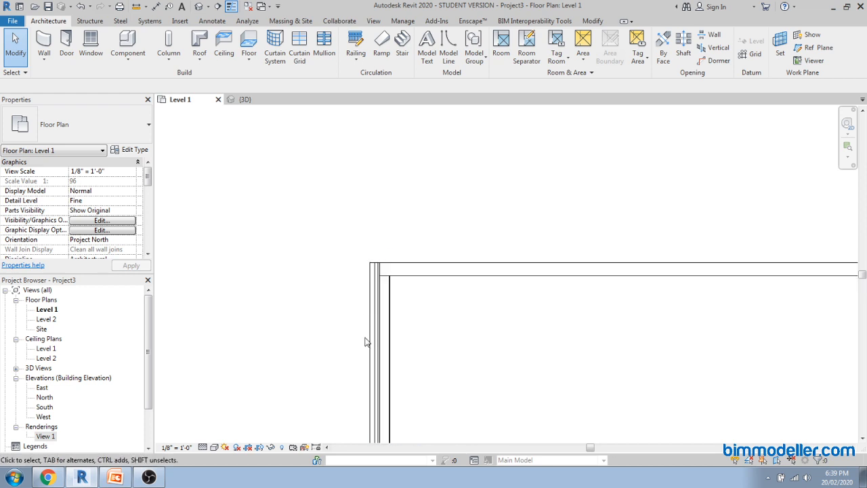
pyautogui.scroll(4, 367, 341)
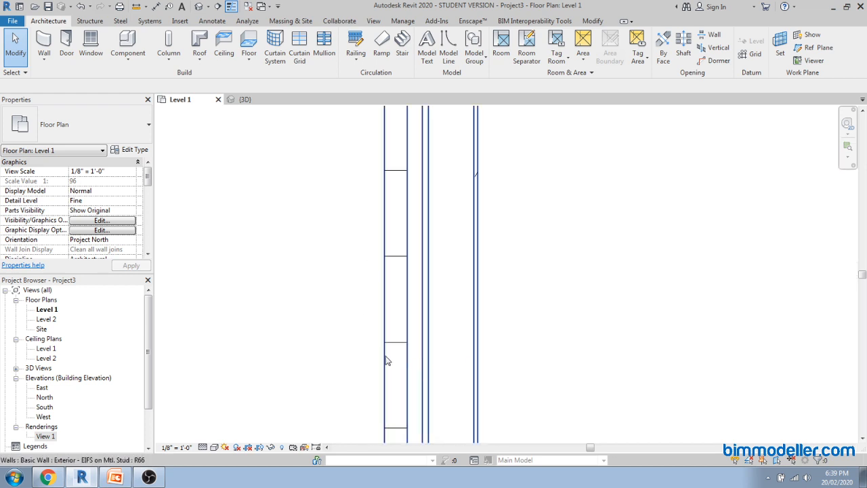
pyautogui.scroll(-5, 364, 295)
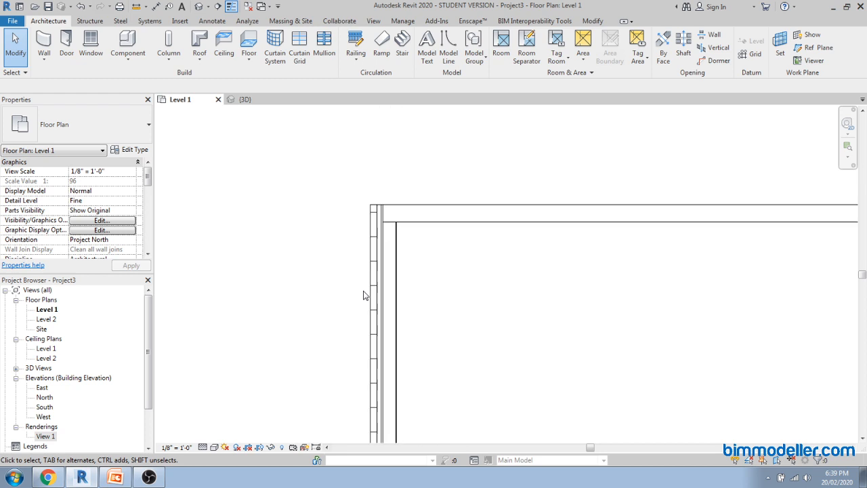
pyautogui.scroll(-2, 363, 295)
pyautogui.scroll(-2, 356, 285)
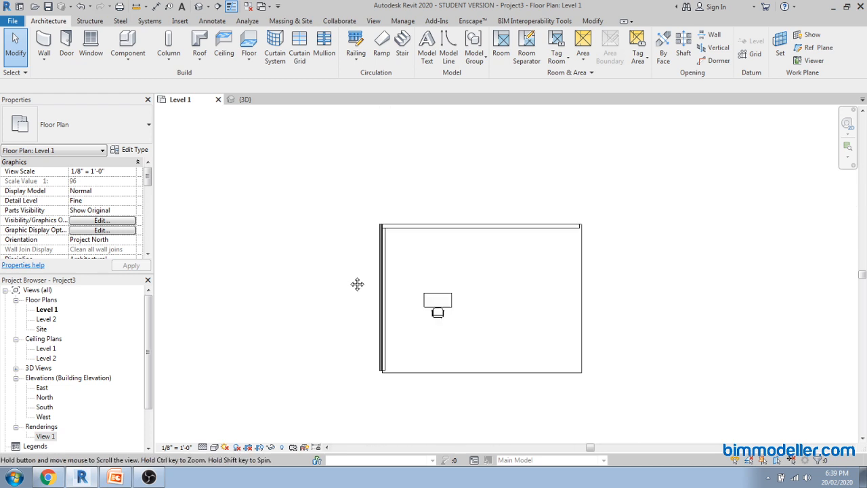
pyautogui.moveTo(349, 270); pyautogui.dragTo(311, 276, button='middle')
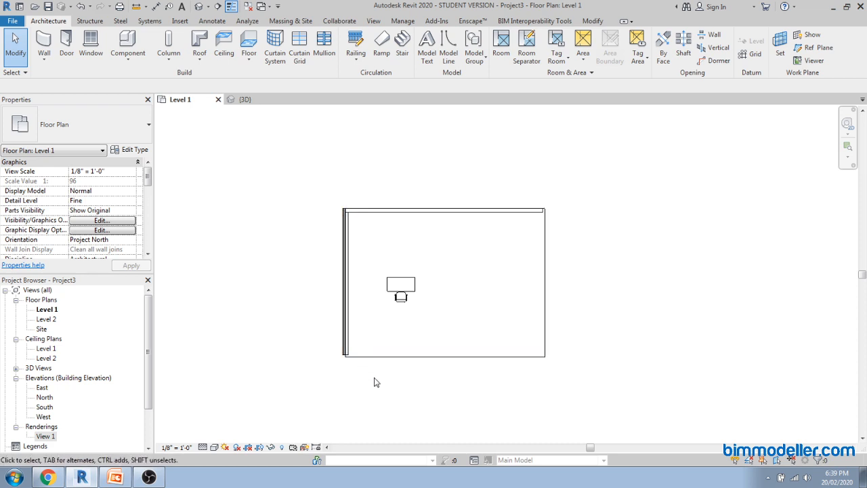
# Open the layer structure of the room's generic floor for review and leave it without changes
pyautogui.click(444, 359)
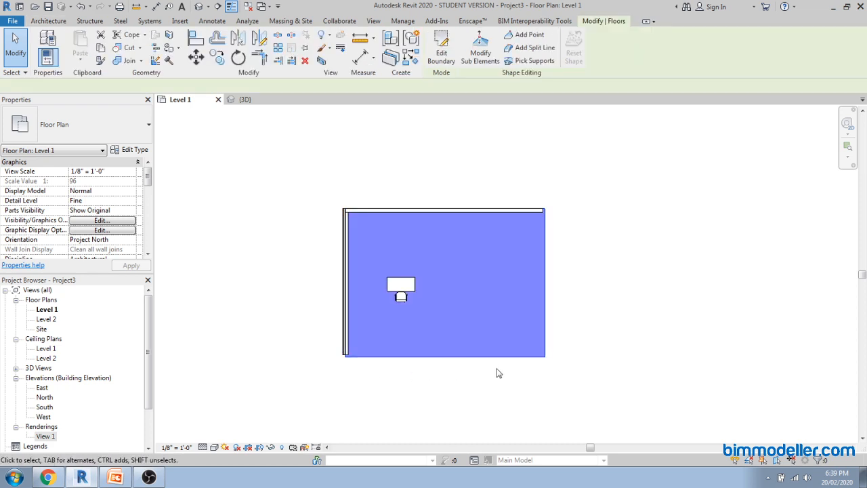
pyautogui.click(573, 313)
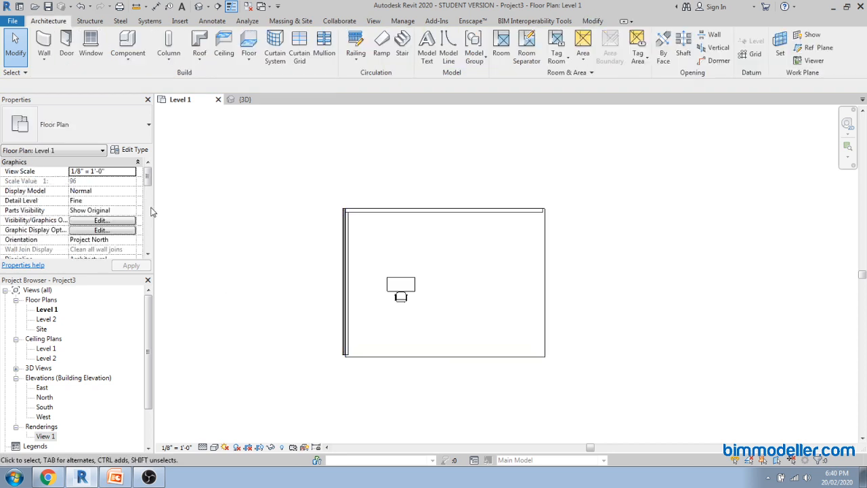
pyautogui.click(358, 304)
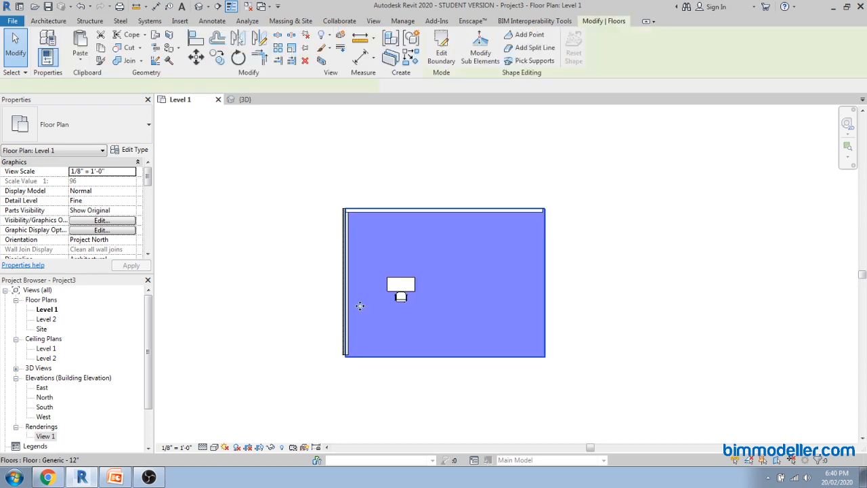
pyautogui.click(487, 247)
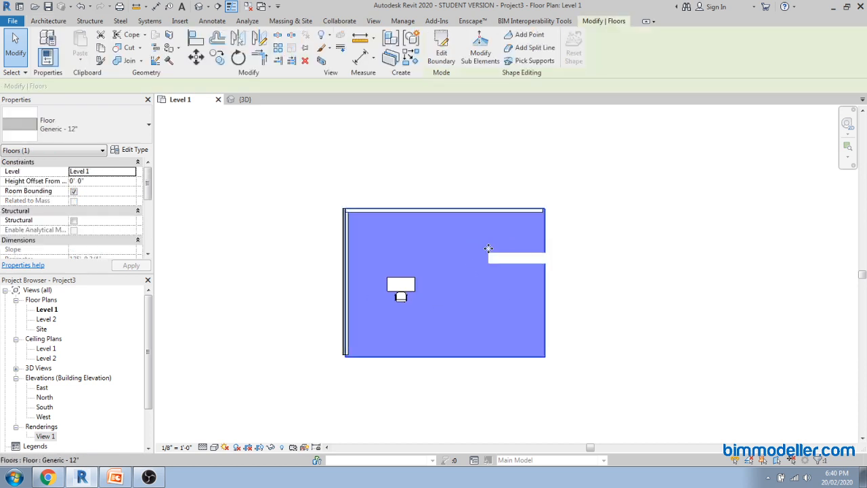
pyautogui.click(130, 150)
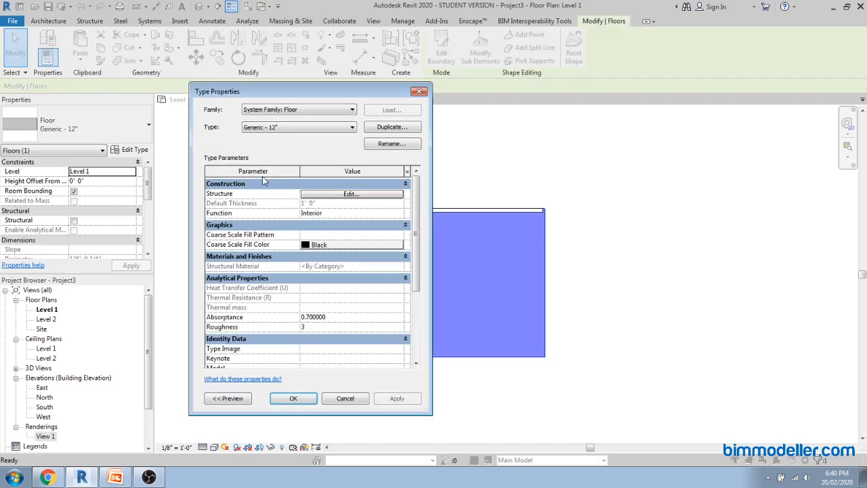
pyautogui.click(334, 194)
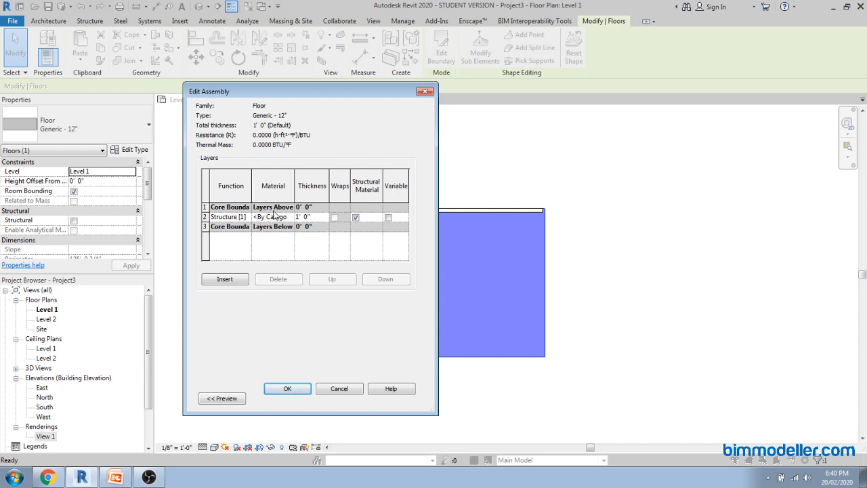
pyautogui.press('Escape')
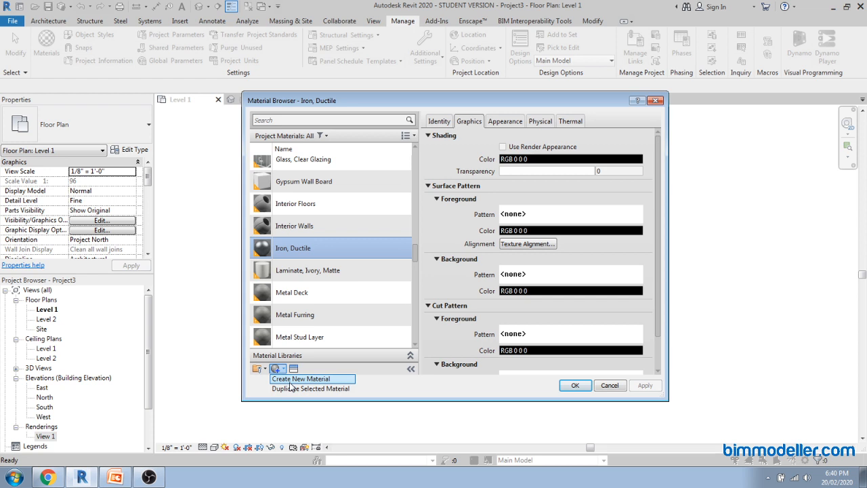
# Create a new project material named Floor Tile and look over its graphics and appearance settings
pyautogui.click(289, 383)
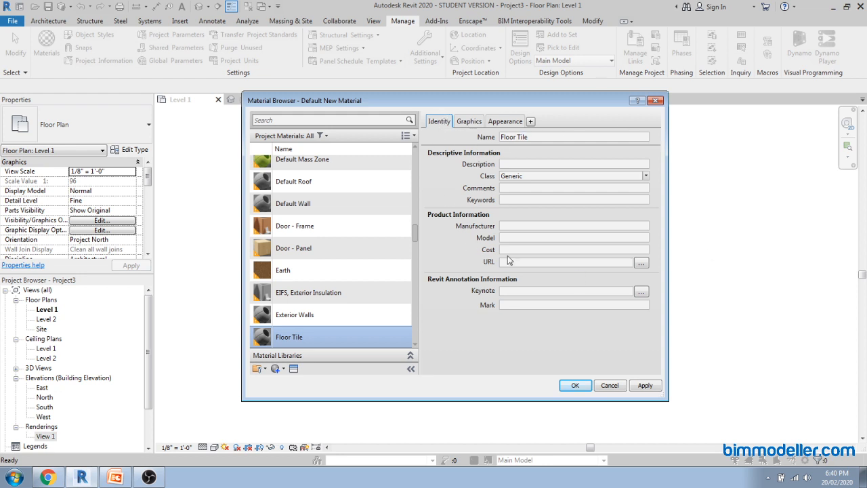
pyautogui.click(476, 124)
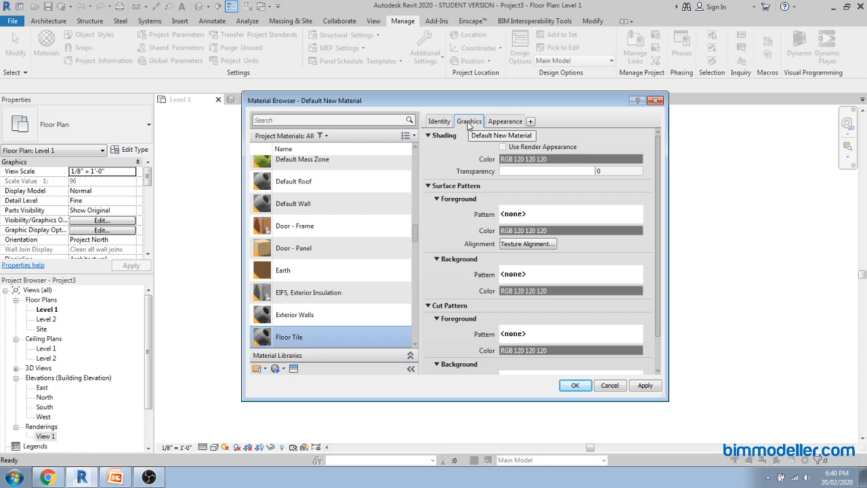
pyautogui.click(498, 123)
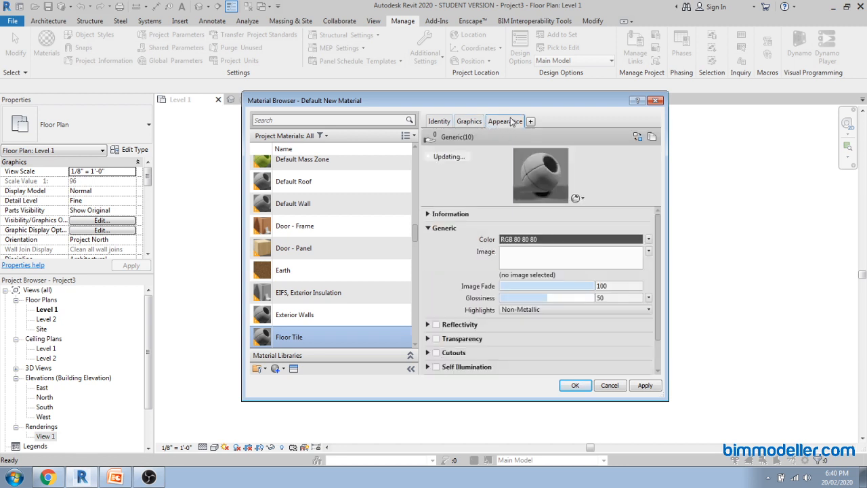
pyautogui.click(602, 297)
# Browse the Autodesk Physical Assets for the Floor Tile material and close the library without adding one
pyautogui.click(531, 121)
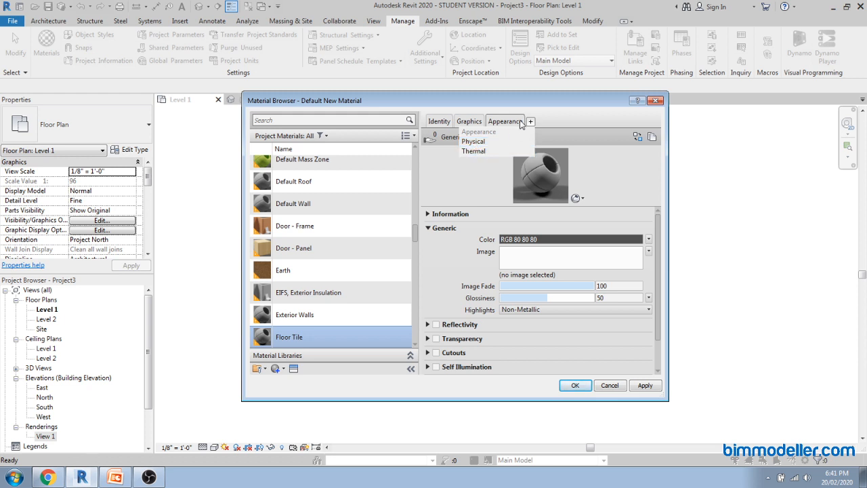
pyautogui.click(470, 142)
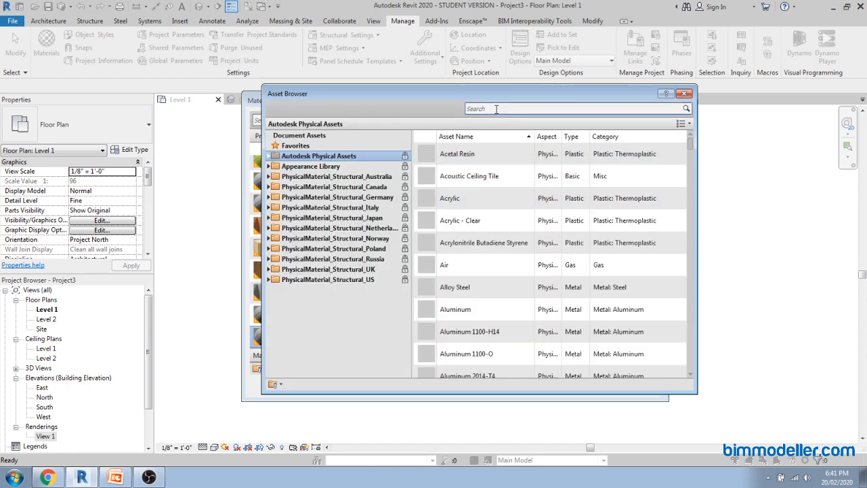
pyautogui.moveTo(481, 95); pyautogui.dragTo(479, 120)
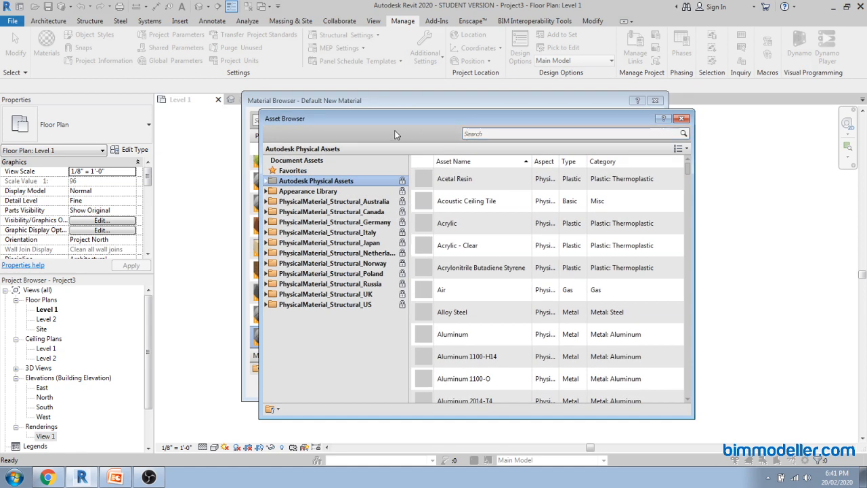
pyautogui.moveTo(380, 117); pyautogui.dragTo(489, 98)
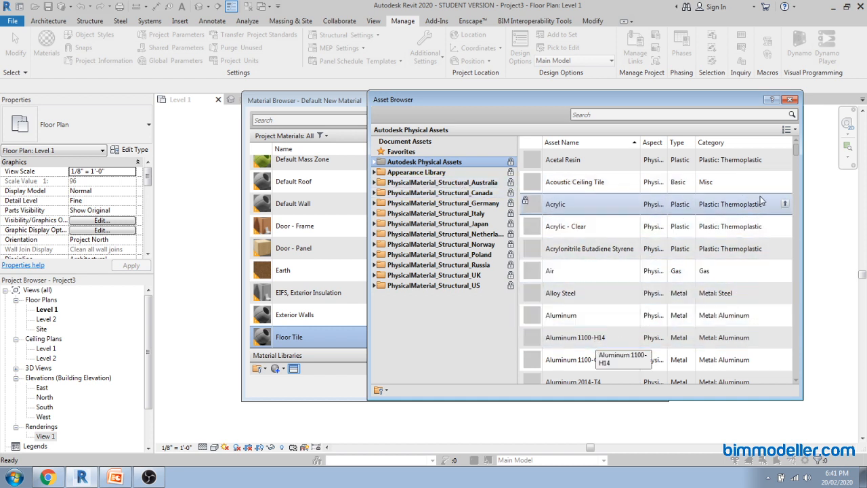
pyautogui.moveTo(738, 102); pyautogui.dragTo(647, 107)
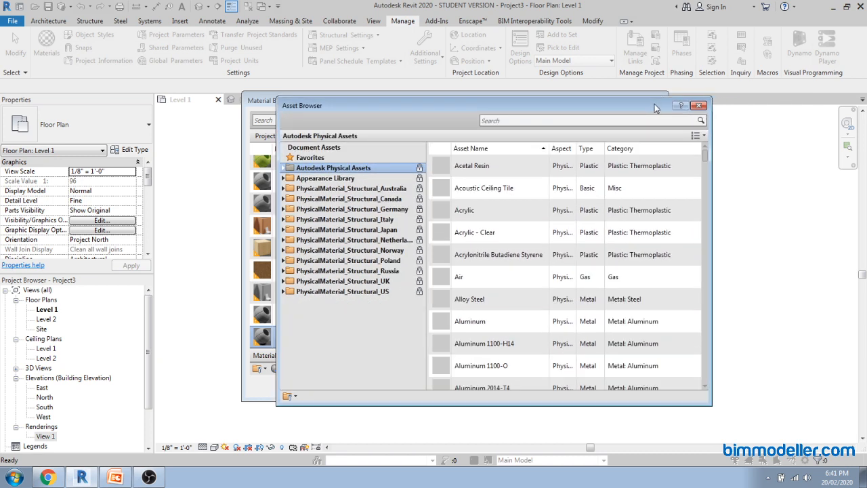
pyautogui.click(699, 105)
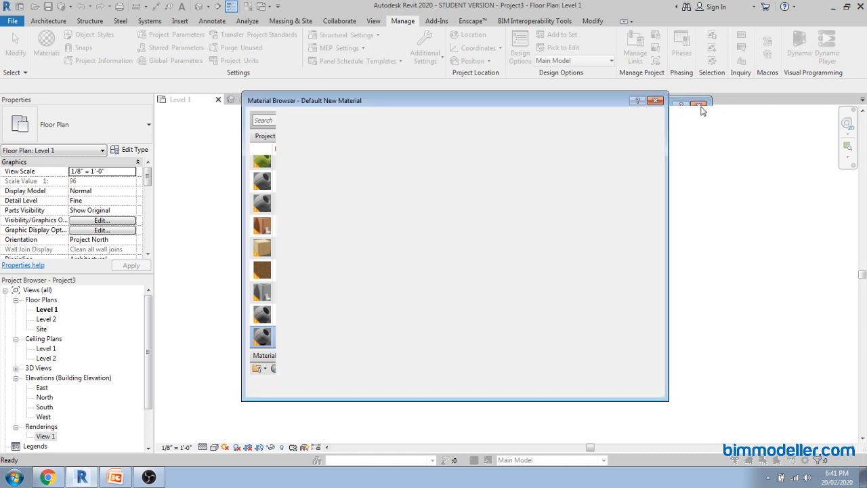
# Check which asset types can be added to the Floor Tile material, without adding any
pyautogui.click(531, 121)
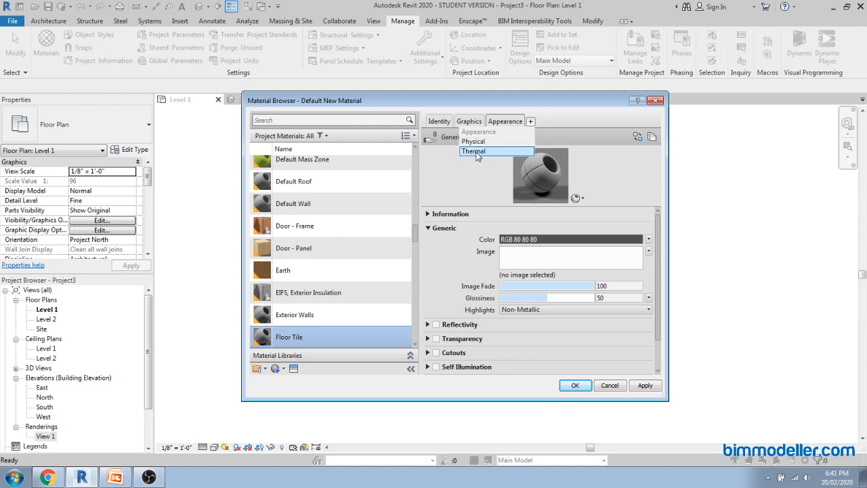
pyautogui.click(571, 118)
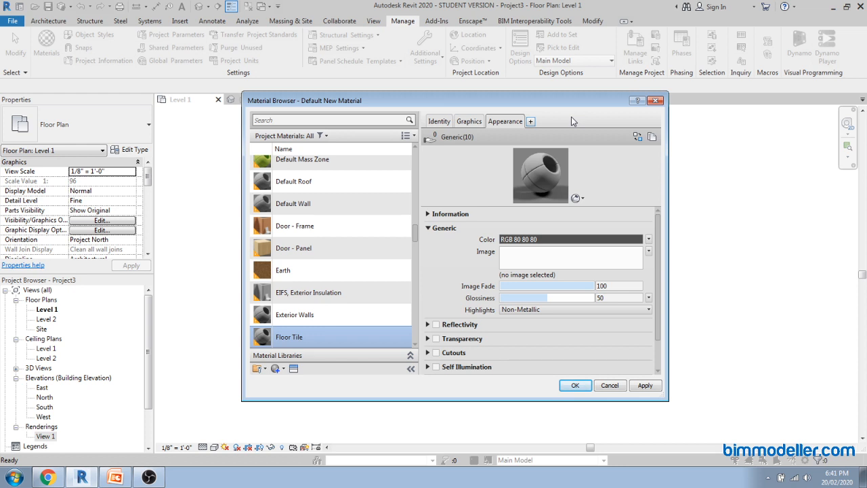
pyautogui.click(531, 121)
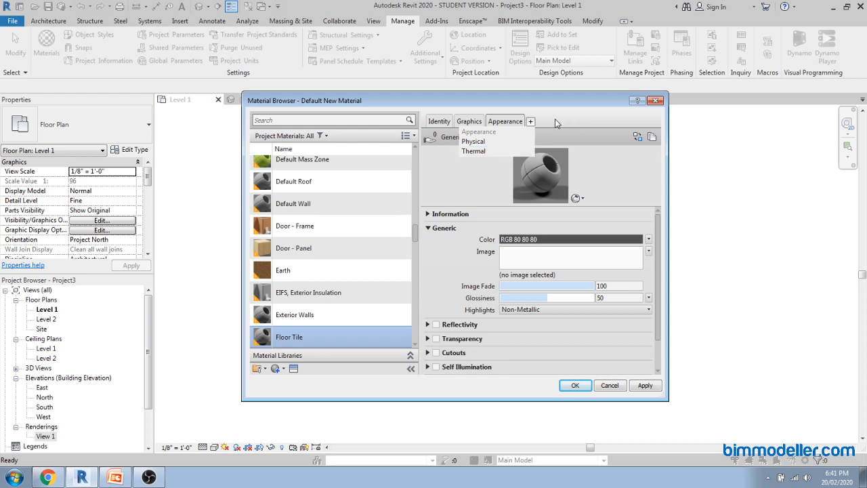
pyautogui.click(593, 118)
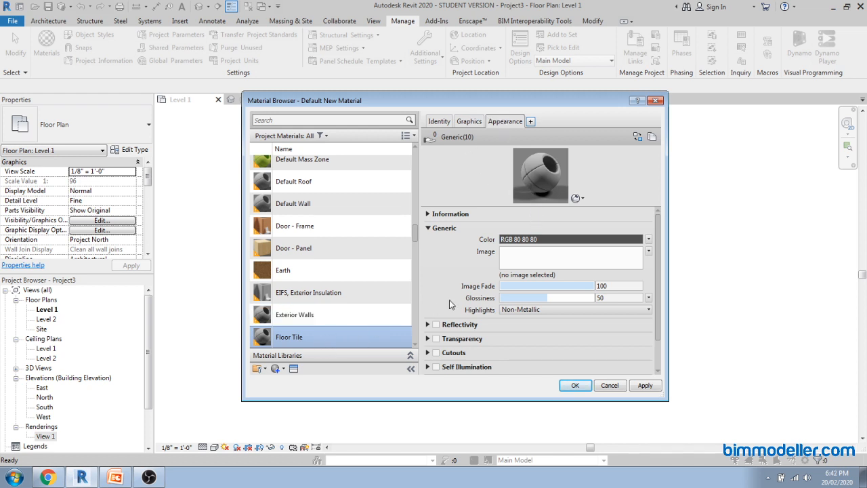
# Recheck the Floor Tile material's identity and graphics settings and save the new material
pyautogui.click(439, 121)
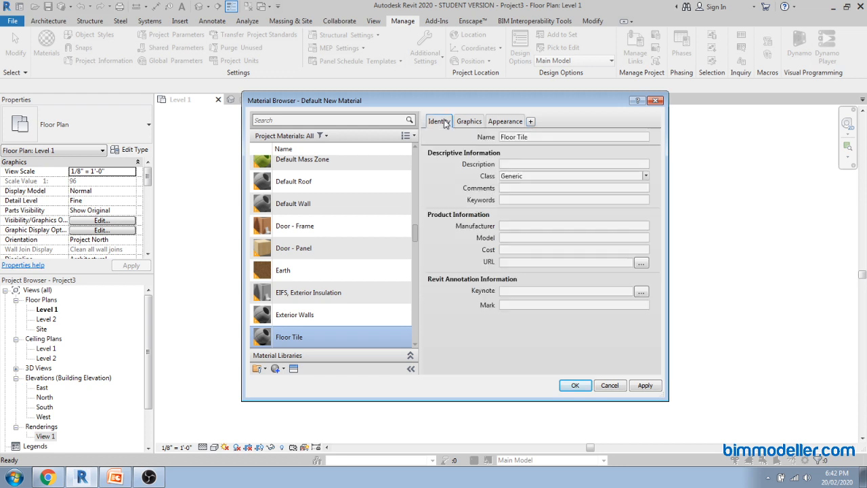
pyautogui.click(462, 122)
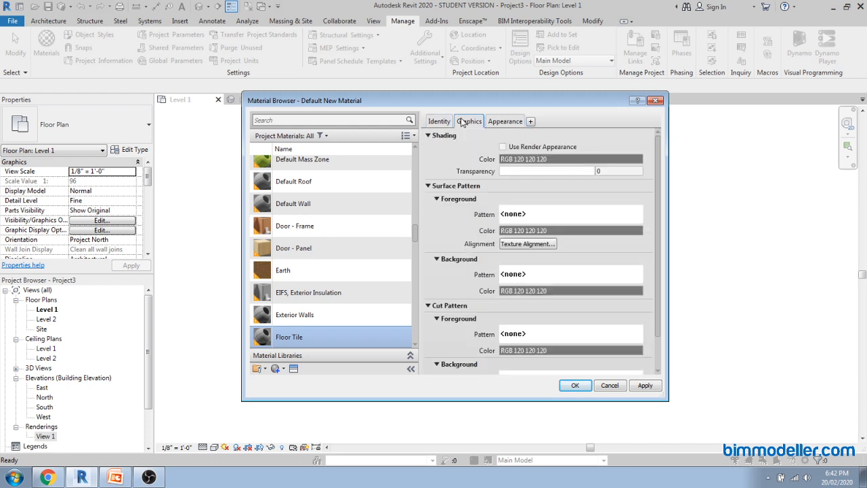
pyautogui.click(584, 386)
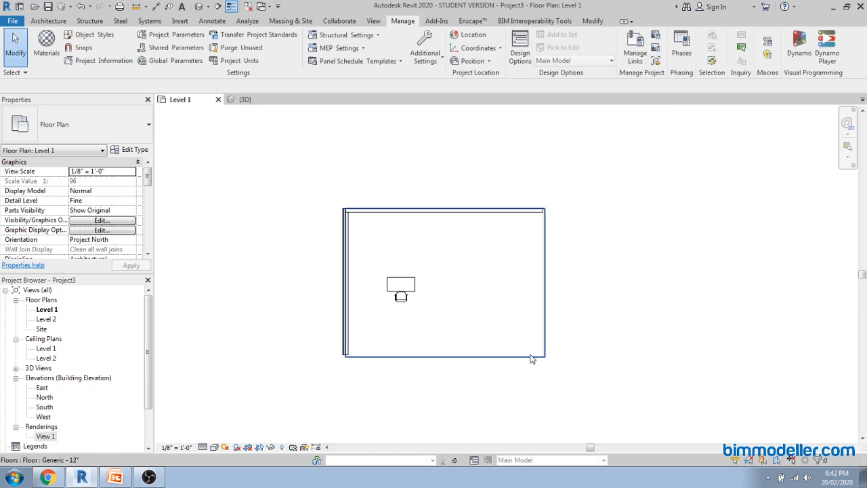
# Insert a Finish 1 [4] layer in the Generic - 12" floor's structure and move it above the upper core boundary
pyautogui.click(532, 357)
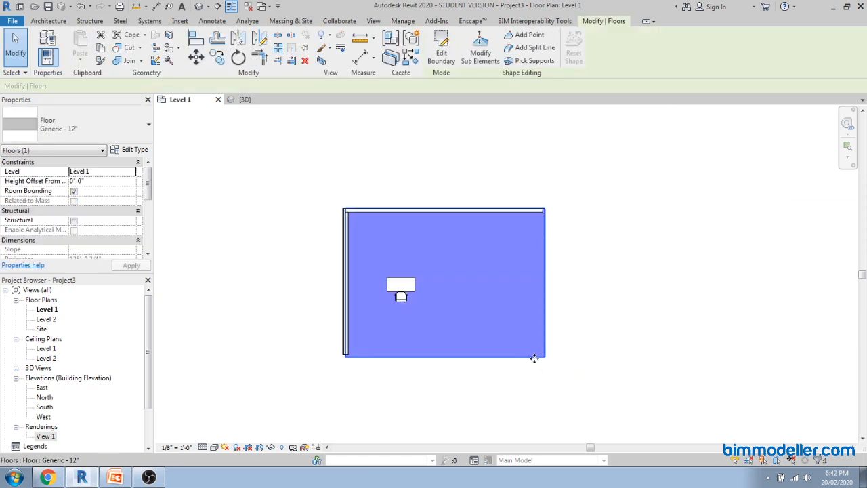
pyautogui.click(134, 150)
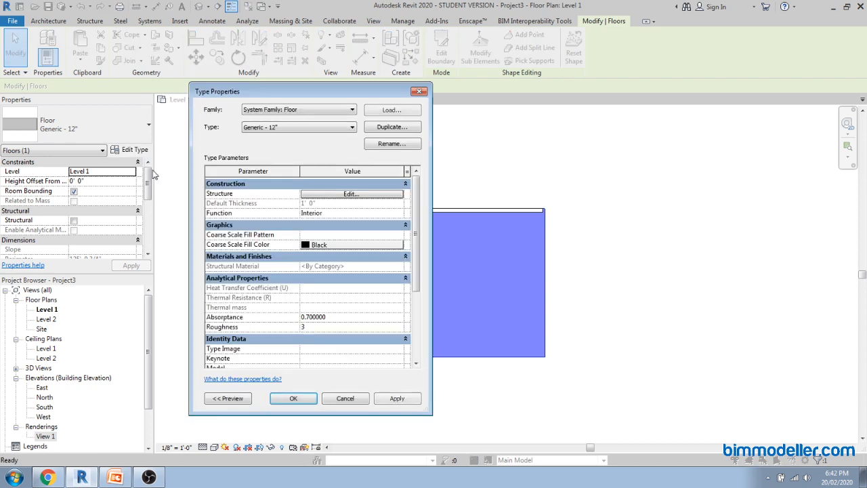
pyautogui.click(330, 195)
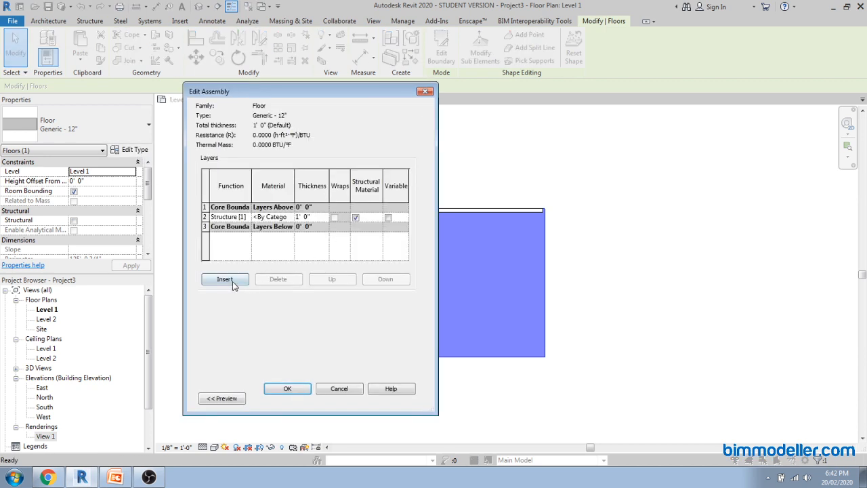
pyautogui.click(226, 279)
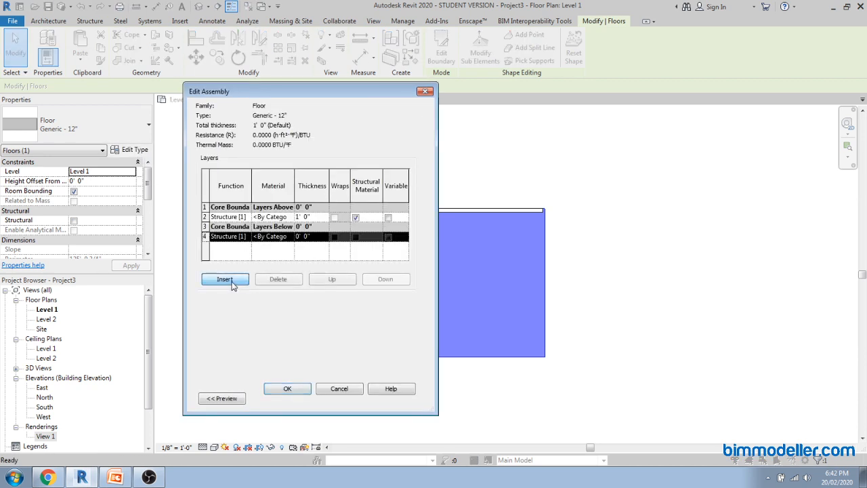
pyautogui.click(247, 237)
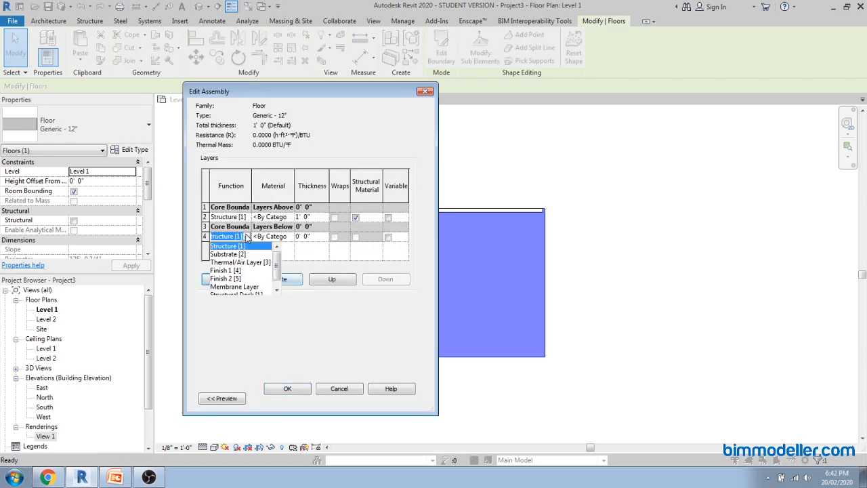
pyautogui.click(229, 269)
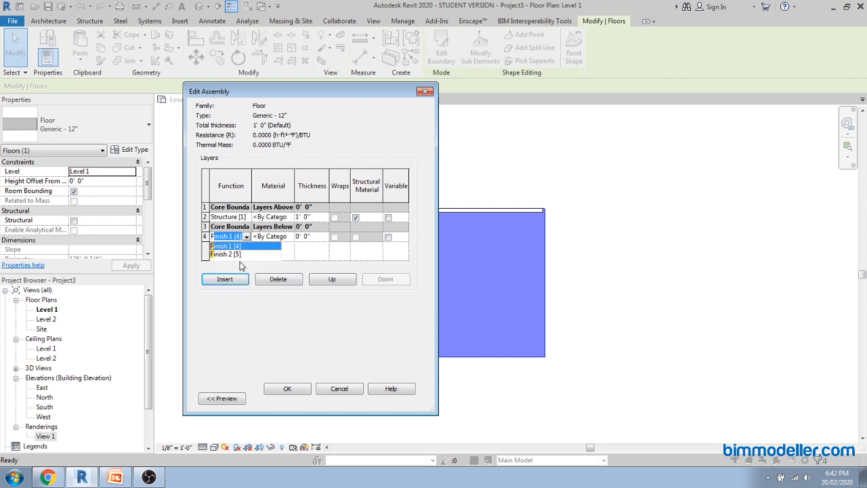
pyautogui.click(331, 279)
pyautogui.click(330, 279)
pyautogui.click(330, 279)
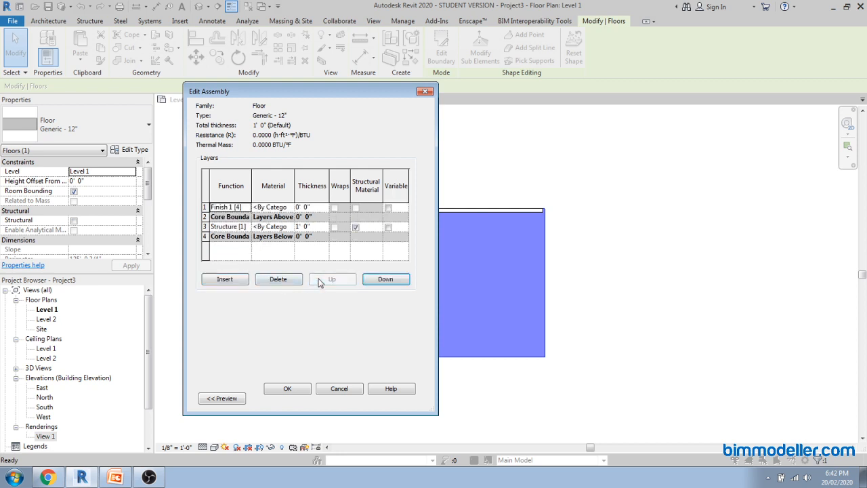
# Set the floor's Finish 1 layer to 1" thick and its Structure layer to 11", and save the floor type
pyautogui.click(311, 207)
pyautogui.doubleClick(308, 206)
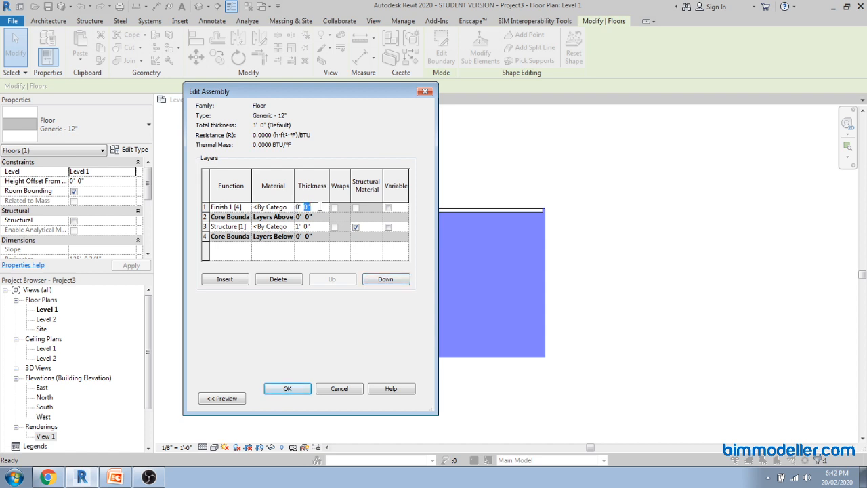
pyautogui.write('1')
pyautogui.click(321, 226)
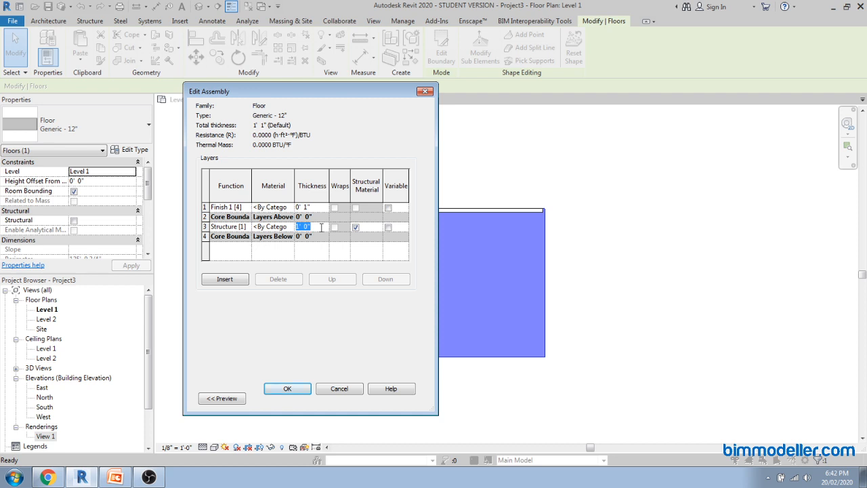
pyautogui.write('11')
pyautogui.press('Tab')
pyautogui.click(289, 387)
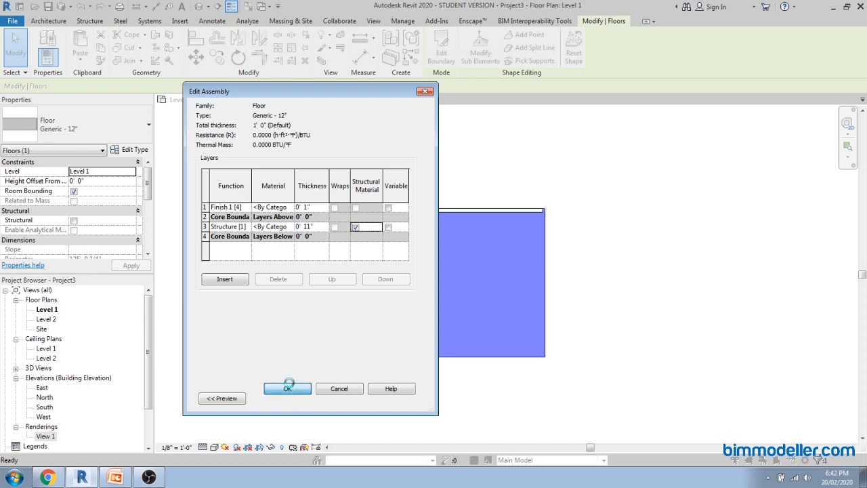
pyautogui.click(289, 400)
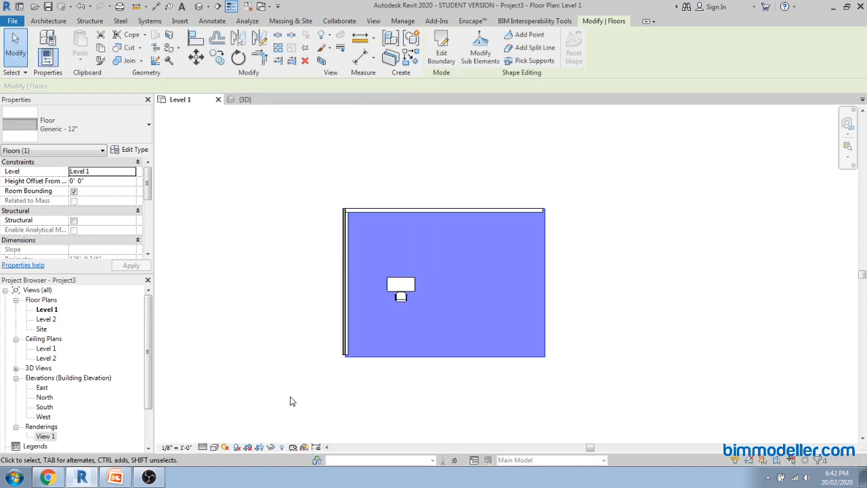
# Assign the Floor Tile material to the Finish 1 layer in the Generic - 12" floor's structure
pyautogui.click(491, 367)
pyautogui.click(482, 358)
pyautogui.click(135, 151)
pyautogui.click(378, 193)
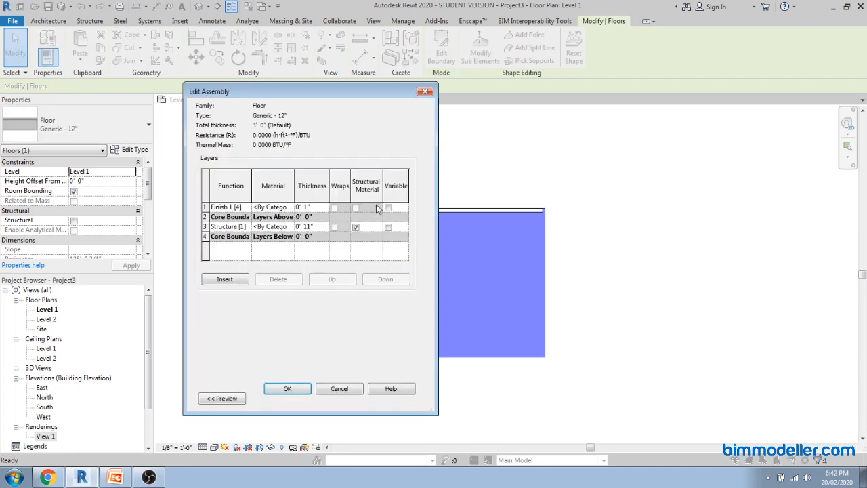
pyautogui.click(288, 208)
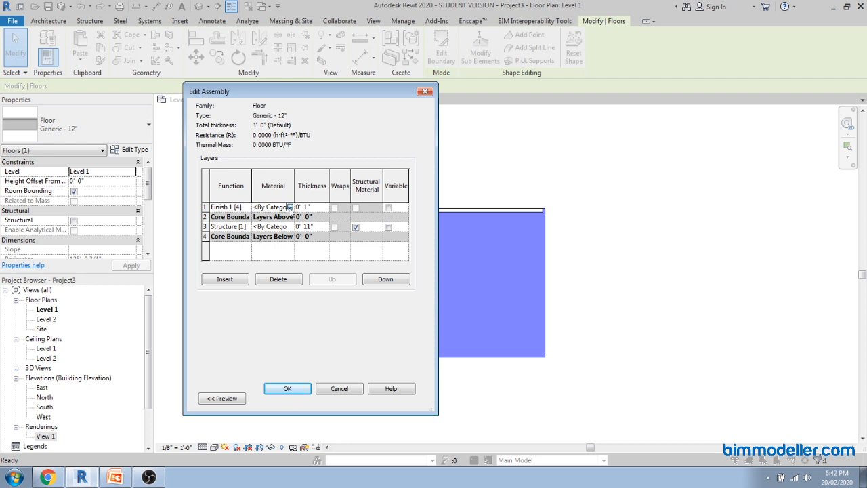
pyautogui.click(290, 207)
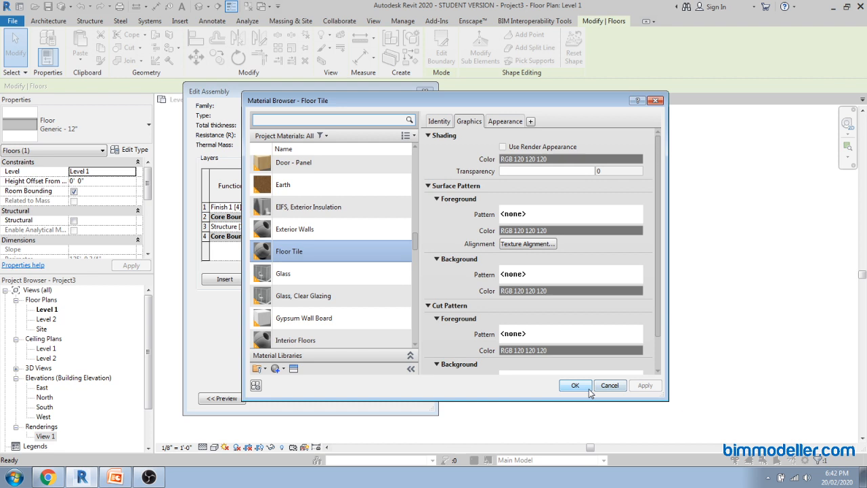
# Set the Floor Tile material's shading color to RGB 0 0 255 and save the floor type
pyautogui.click(556, 158)
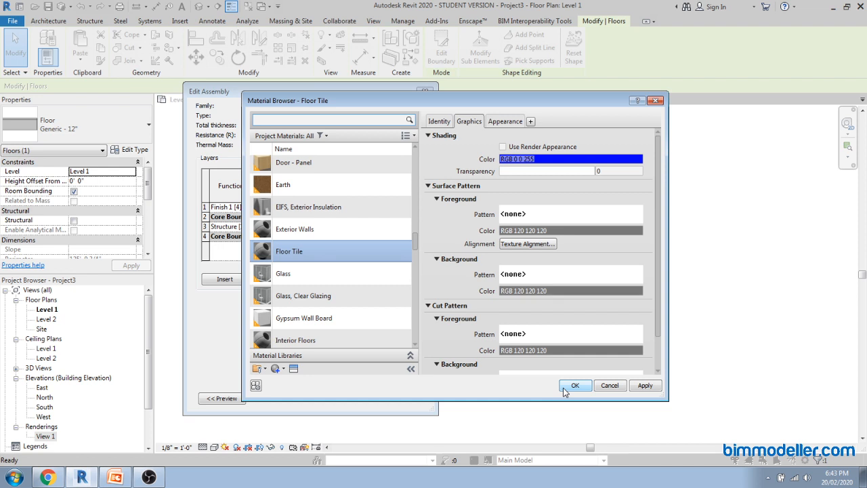
pyautogui.click(569, 388)
pyautogui.click(298, 387)
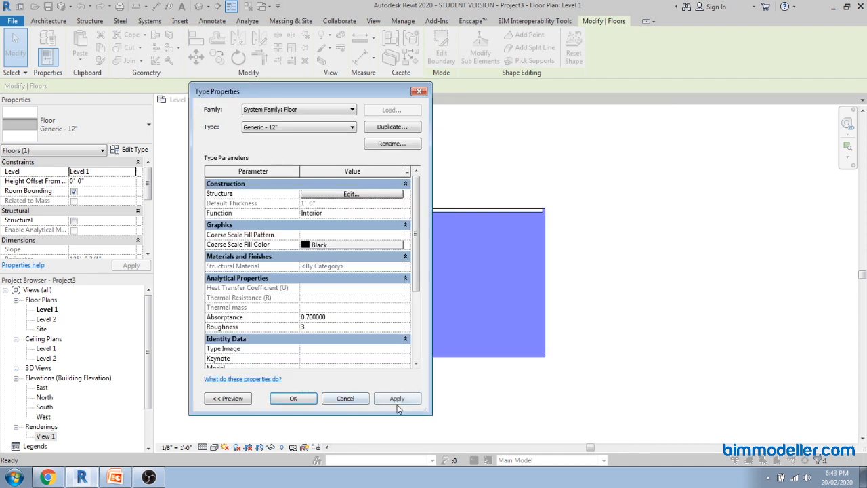
pyautogui.click(291, 398)
pyautogui.click(386, 412)
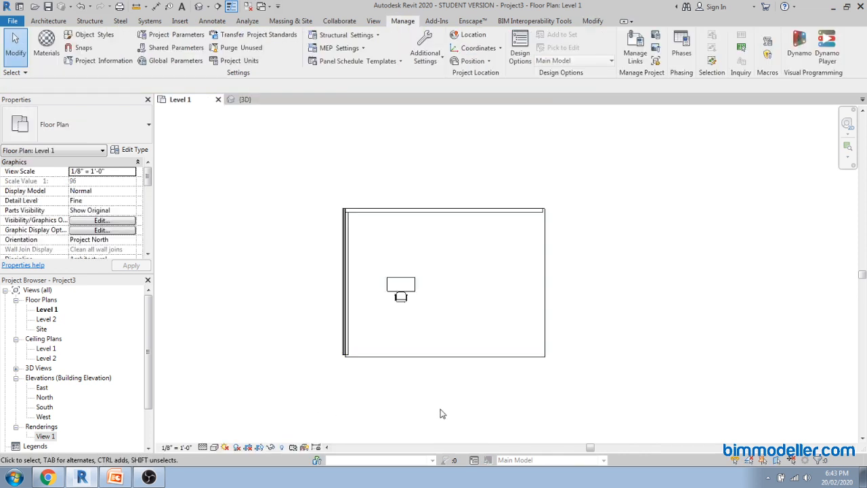
# Switch the Level 1 floor plan to the Shaded visual style and inspect the floor
pyautogui.click(213, 448)
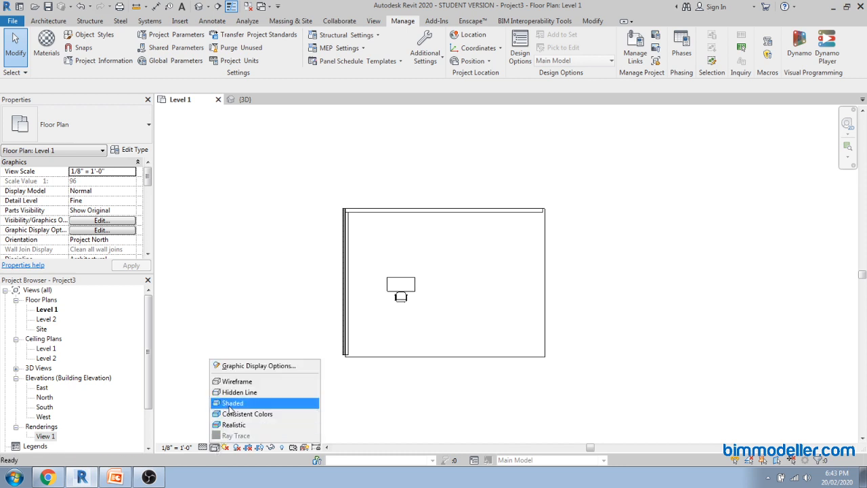
pyautogui.click(230, 403)
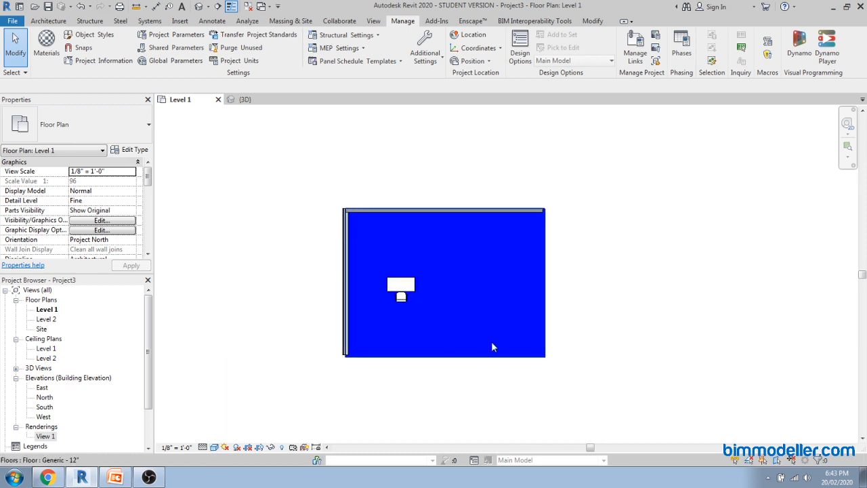
pyautogui.scroll(3, 521, 285)
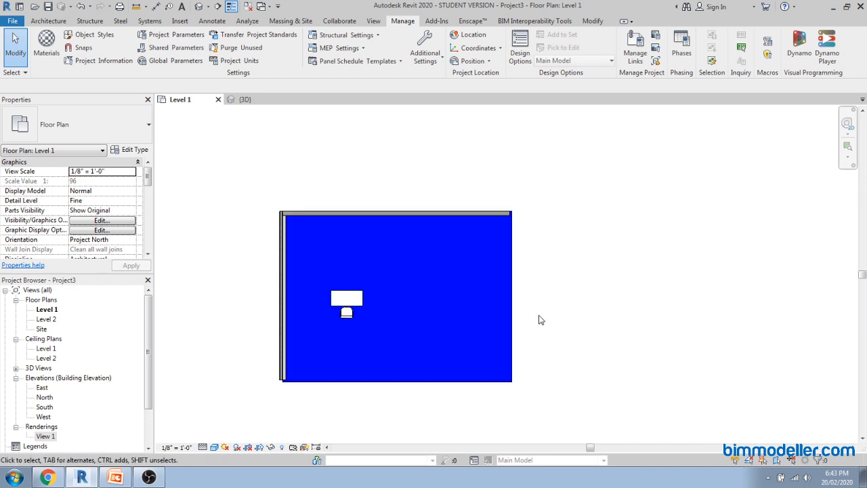
pyautogui.scroll(-2, 437, 281)
pyautogui.scroll(2, 386, 297)
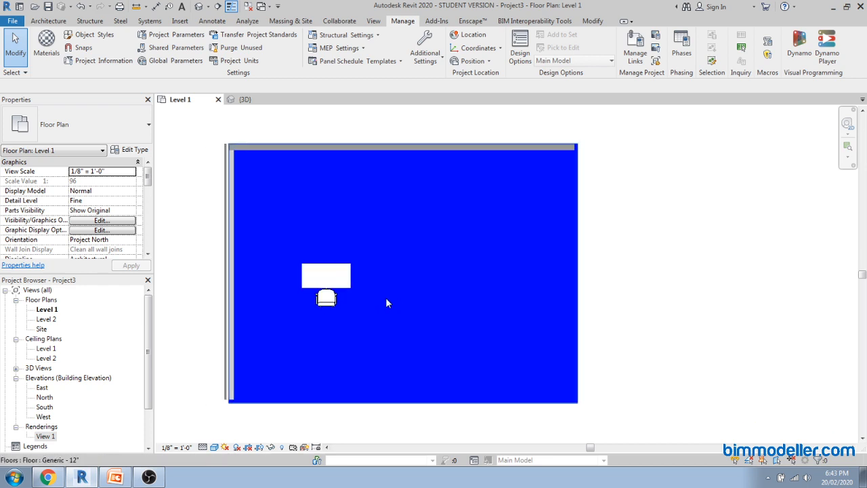
pyautogui.scroll(-2, 452, 256)
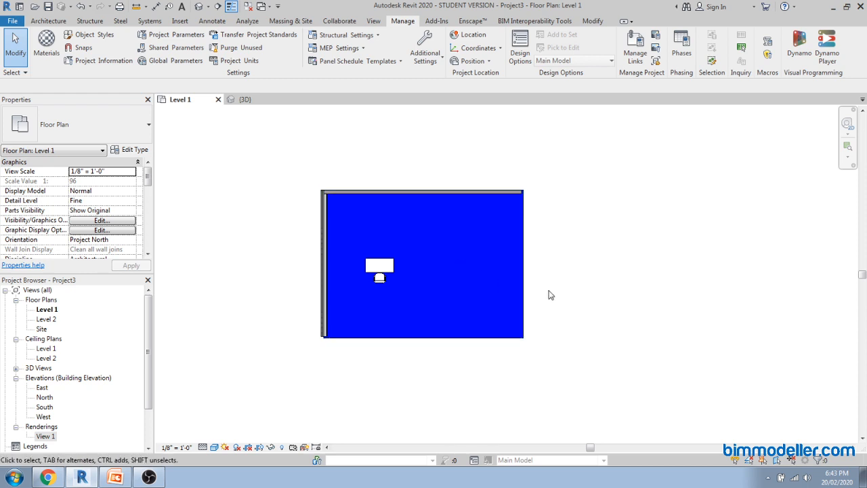
# Tile the Level 1 plan and 3D view side by side and frame the room in 3D
pyautogui.moveTo(550, 292); pyautogui.dragTo(552, 305, button='middle')
pyautogui.press('w')
pyautogui.press('t')
pyautogui.click(597, 352)
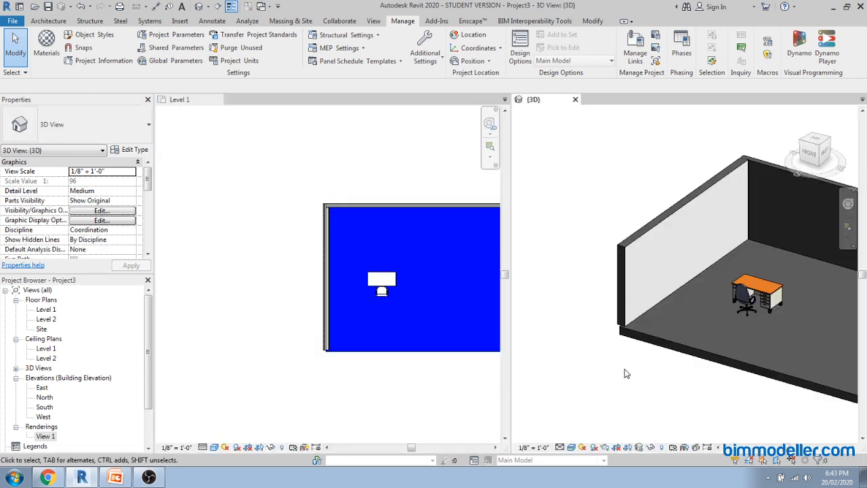
pyautogui.scroll(3, 607, 351)
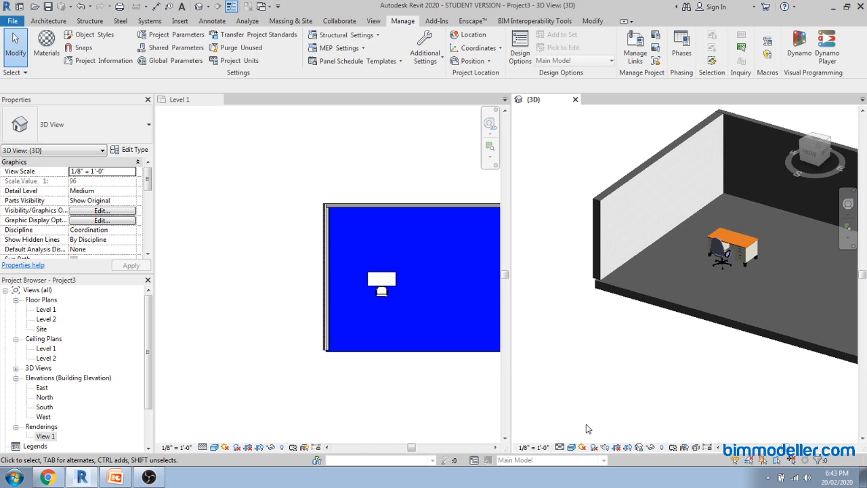
pyautogui.scroll(2, 720, 317)
pyautogui.scroll(-4, 686, 296)
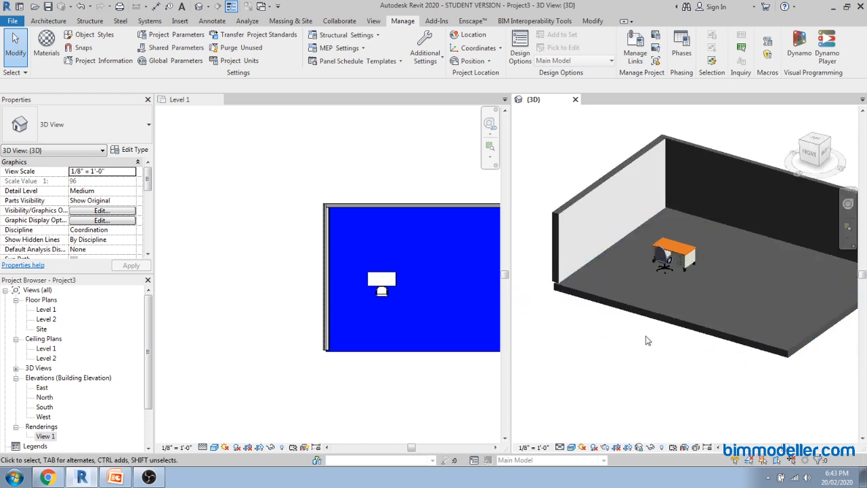
pyautogui.moveTo(619, 359); pyautogui.dragTo(612, 362, button='middle')
# Change the Floor Tile material's shading color to RGB 207 207 207 and check it on the Level 1 floor
pyautogui.click(344, 376)
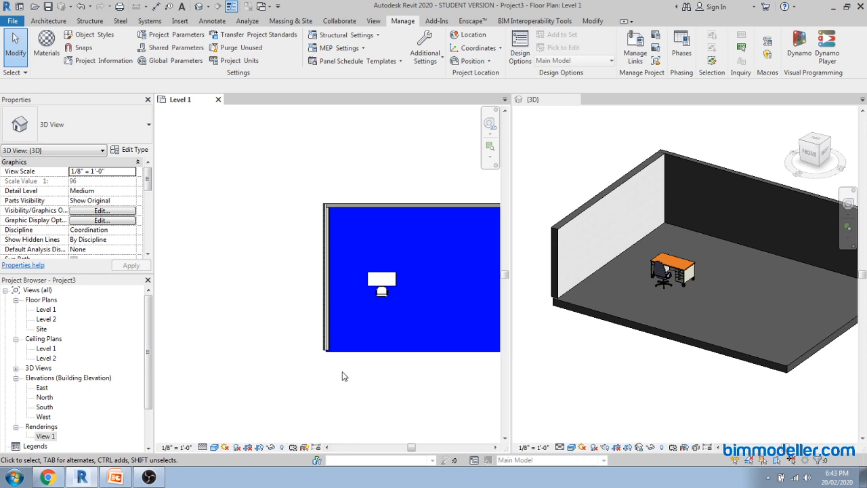
pyautogui.press('m')
pyautogui.press('a')
pyautogui.press('t')
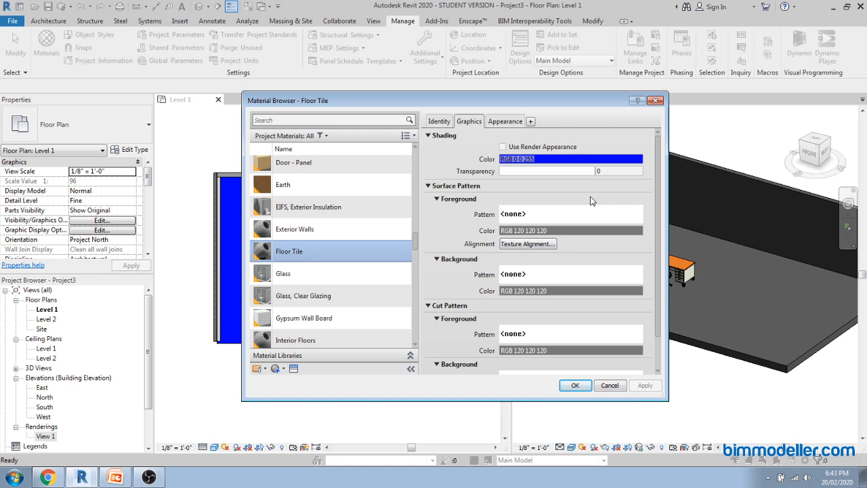
pyautogui.click(571, 159)
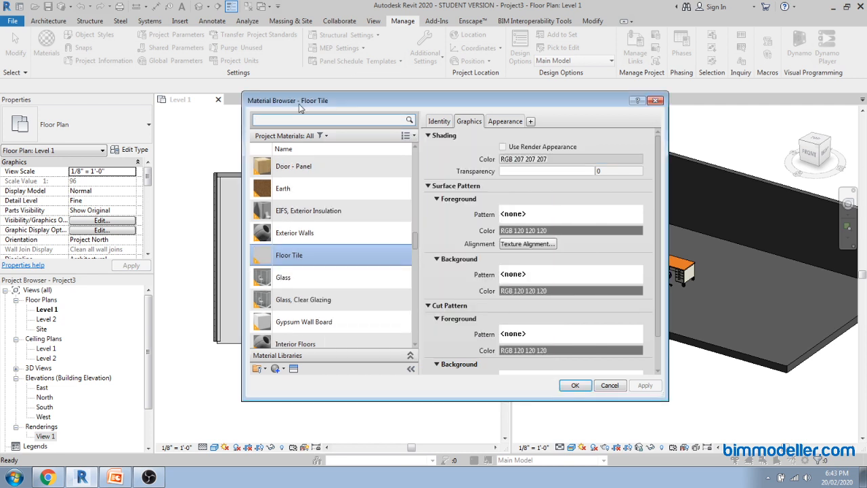
pyautogui.moveTo(298, 104); pyautogui.dragTo(358, 244)
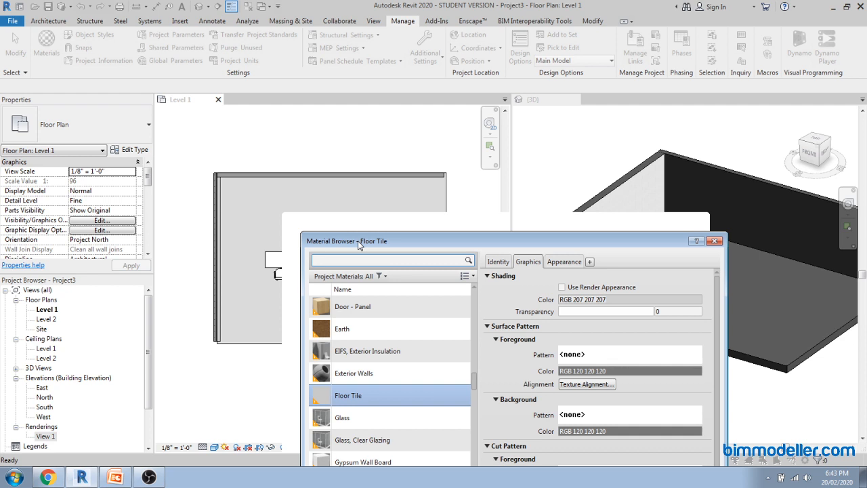
pyautogui.moveTo(359, 243); pyautogui.dragTo(375, 122)
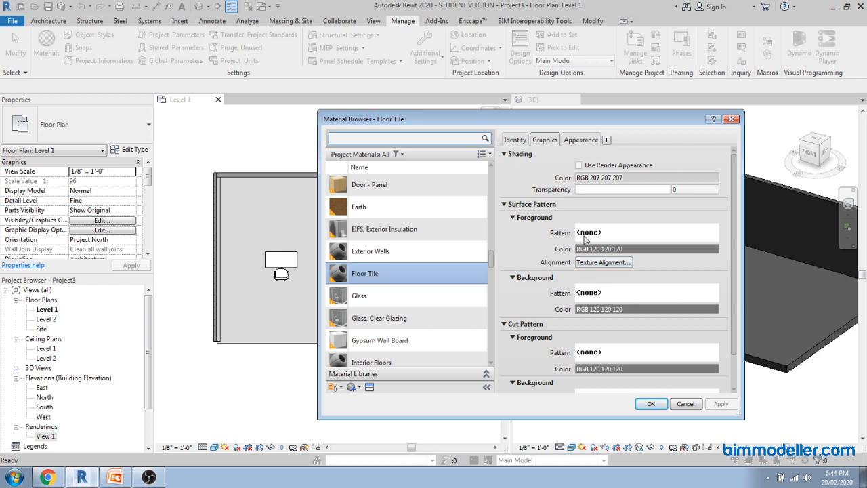
# Apply the Crosshatch drafting pattern as the Floor Tile material's surface foreground pattern
pyautogui.click(585, 236)
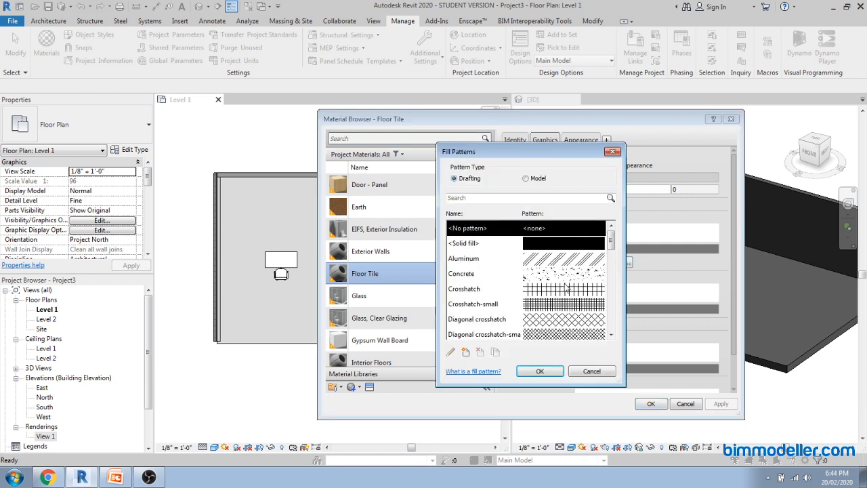
pyautogui.click(539, 289)
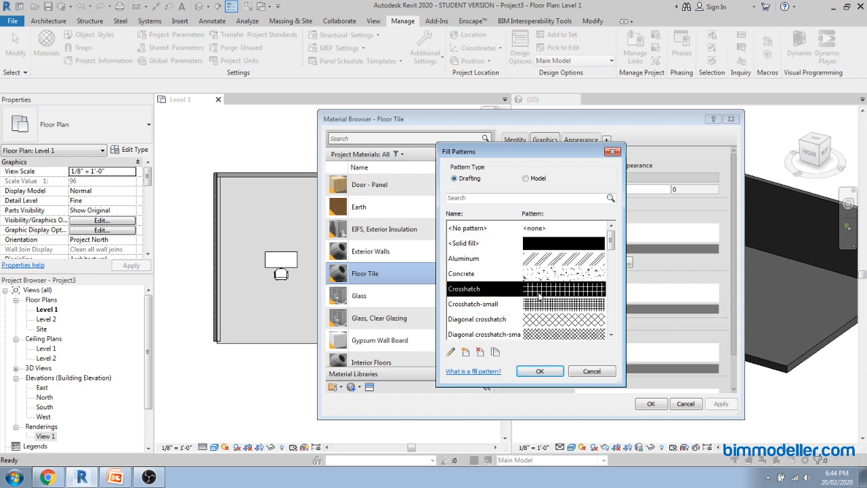
pyautogui.moveTo(612, 250)
pyautogui.mouseDown()
pyautogui.moveTo(613, 328)
pyautogui.moveTo(612, 248)
pyautogui.mouseUp()
pyautogui.click(540, 370)
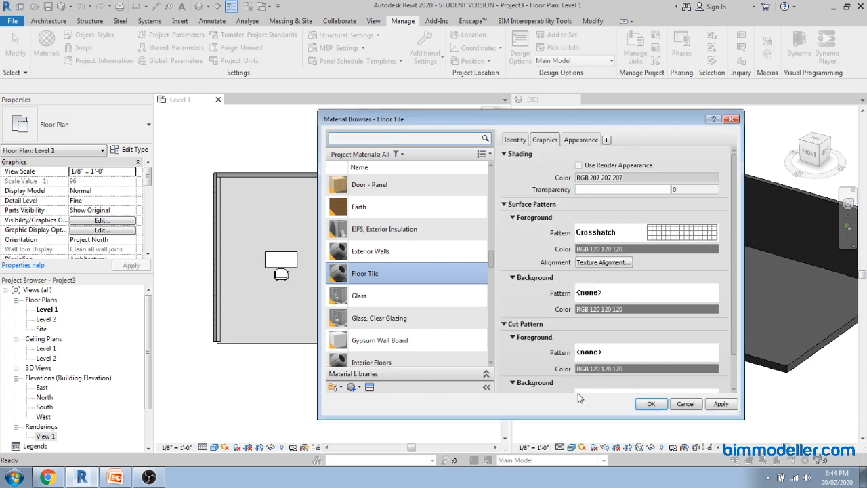
pyautogui.click(719, 404)
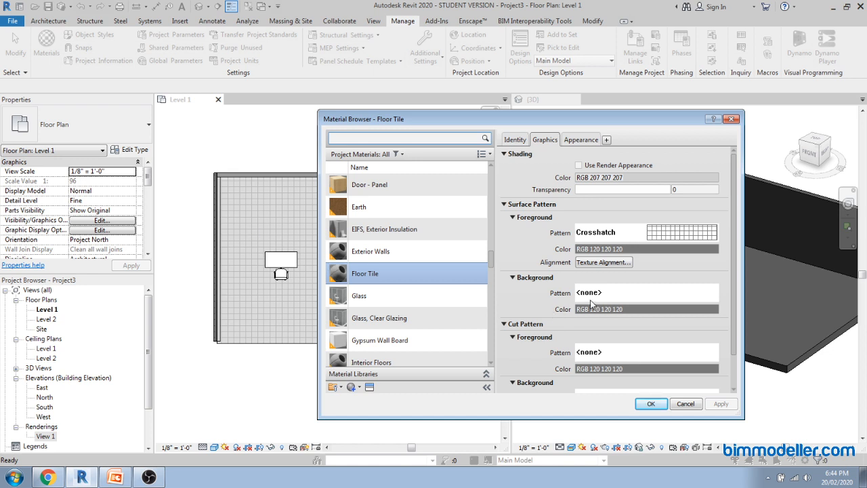
# Apply the Concrete drafting pattern as the Floor Tile material's surface background pattern
pyautogui.click(596, 298)
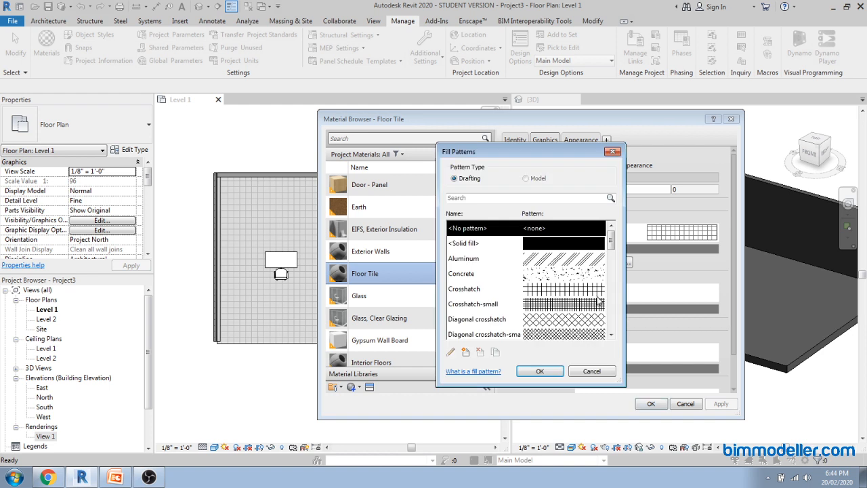
pyautogui.click(545, 280)
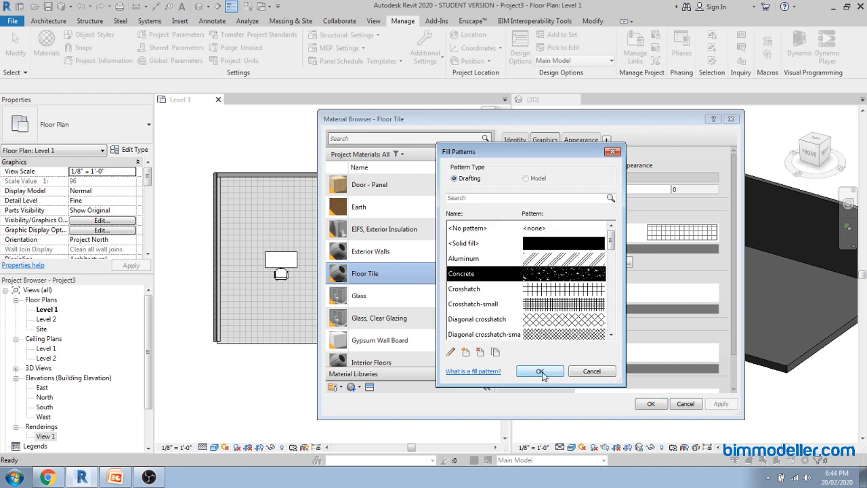
pyautogui.click(542, 371)
pyautogui.click(720, 404)
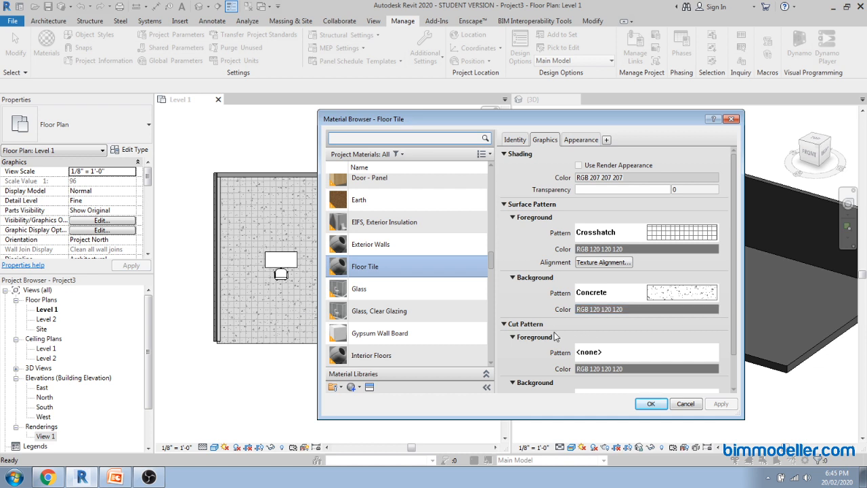
# Set the Floor Tile material's cut foreground pattern to Concrete and save the material
pyautogui.click(599, 353)
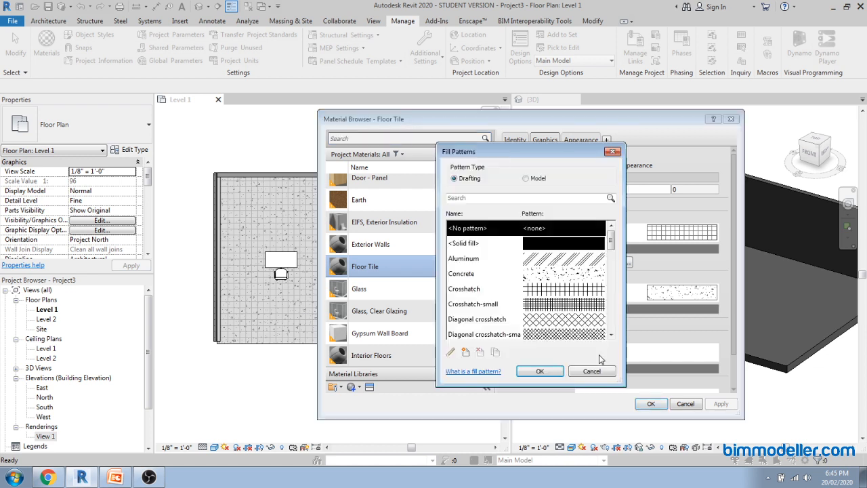
pyautogui.click(547, 277)
pyautogui.click(540, 371)
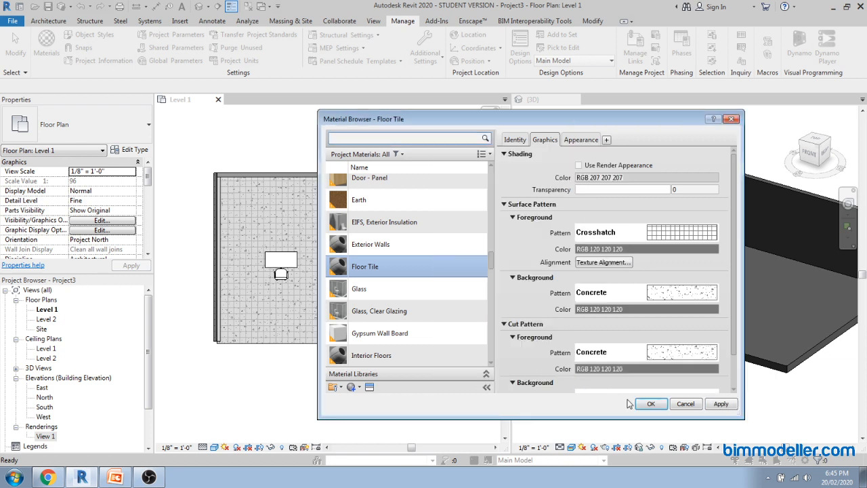
pyautogui.scroll(-1, 735, 328)
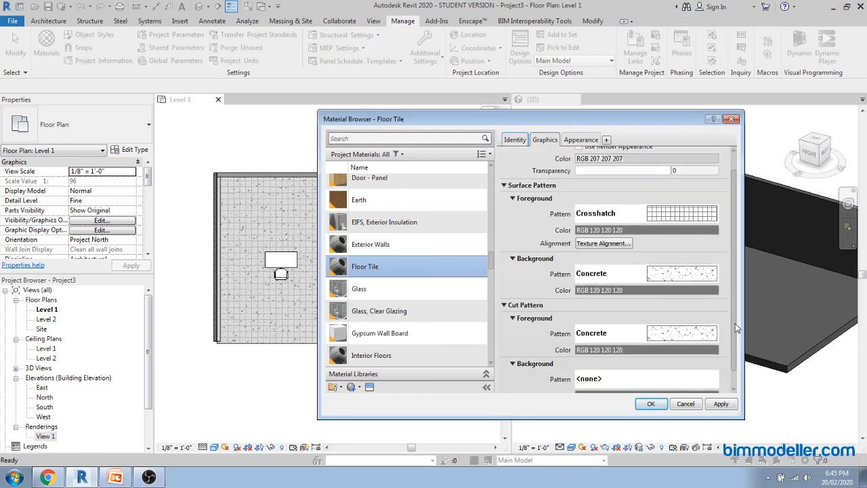
pyautogui.scroll(-1, 735, 323)
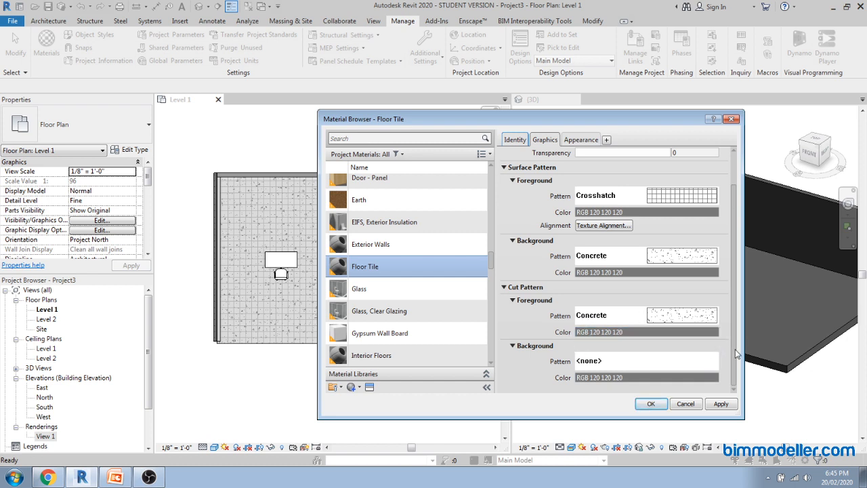
pyautogui.click(651, 403)
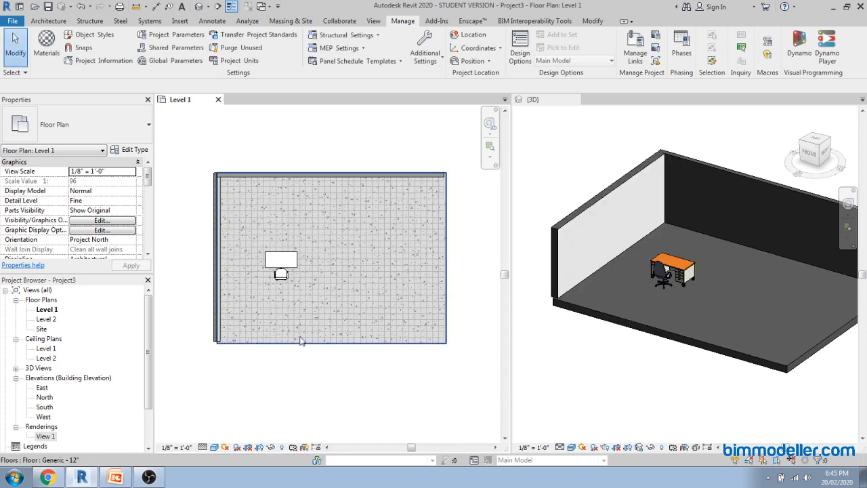
# Draw a building section horizontally across the whole room between the desk and chair, and open its section view
pyautogui.scroll(1, 300, 334)
pyautogui.click(217, 6)
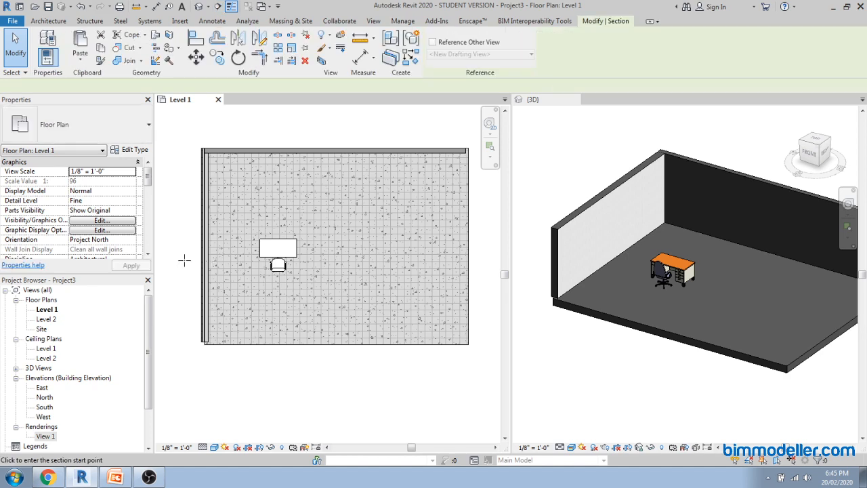
pyautogui.click(171, 259)
pyautogui.click(477, 259)
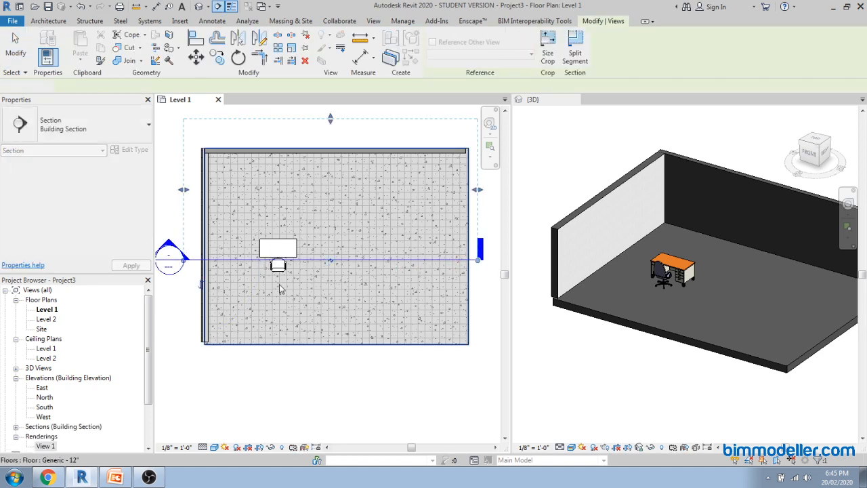
pyautogui.press('Escape')
pyautogui.doubleClick(170, 252)
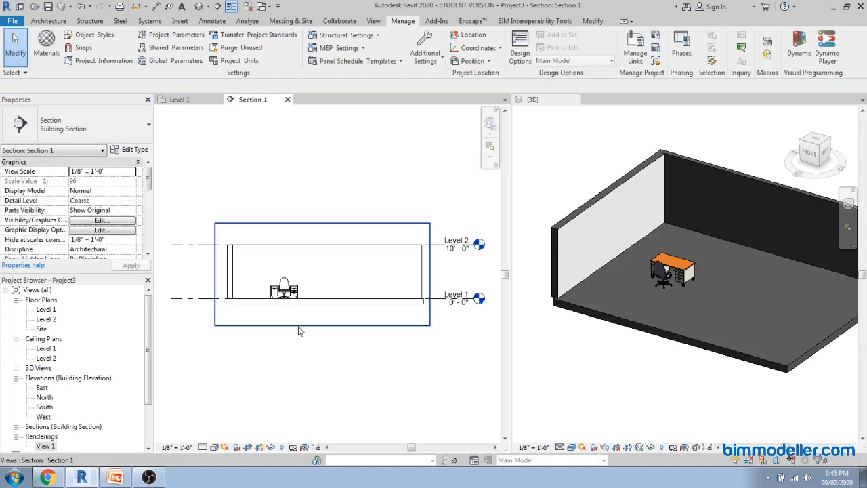
pyautogui.scroll(2, 284, 301)
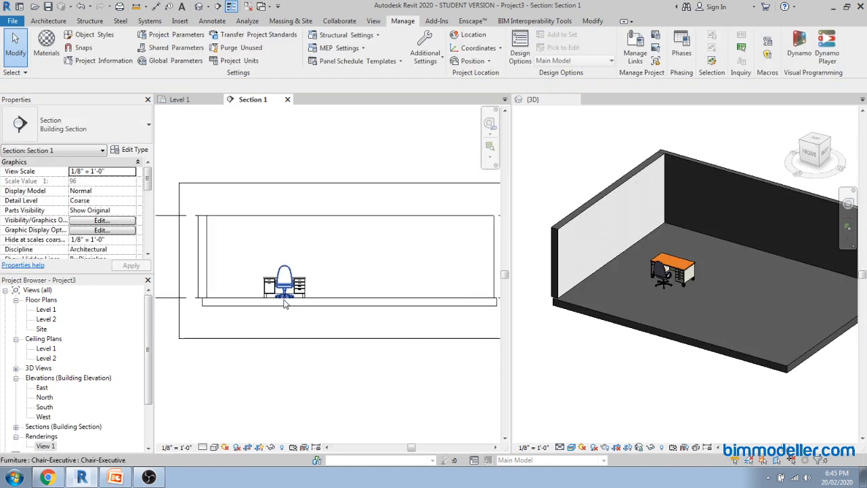
# Set the section view's detail level to Fine and its display style to Shaded, and inspect the cut floor up close
pyautogui.click(213, 447)
pyautogui.click(218, 436)
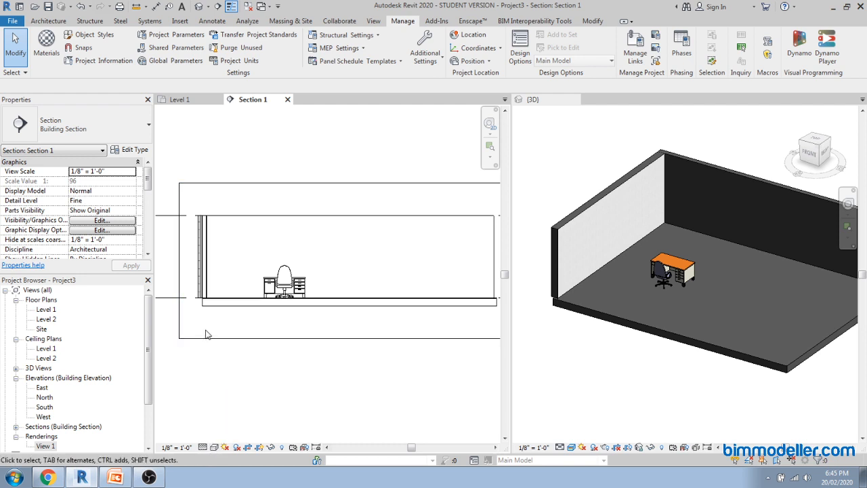
pyautogui.scroll(5, 223, 264)
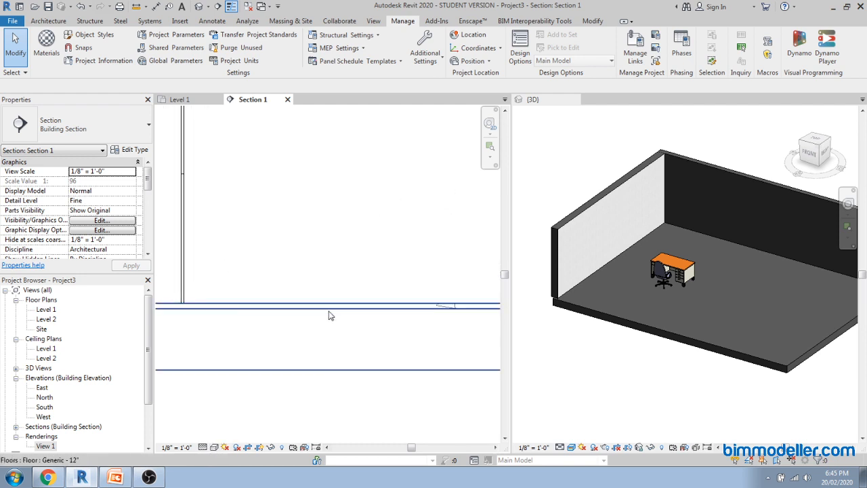
pyautogui.scroll(3, 277, 310)
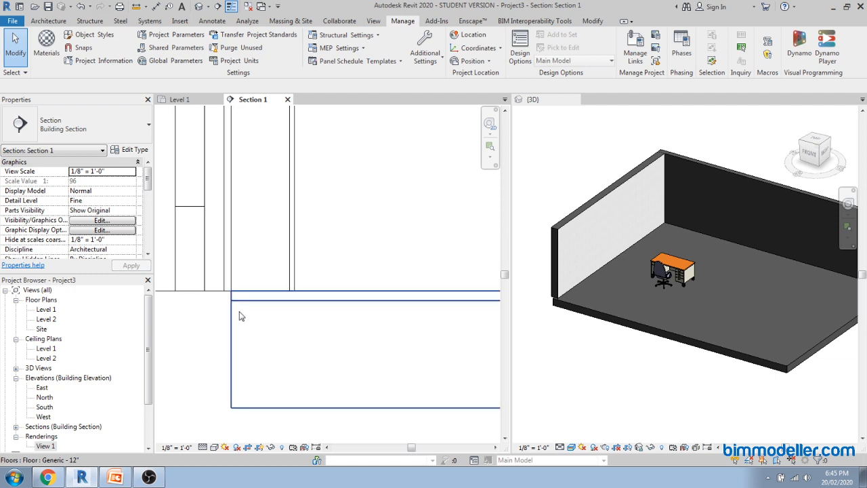
pyautogui.scroll(-2, 331, 305)
pyautogui.click(214, 448)
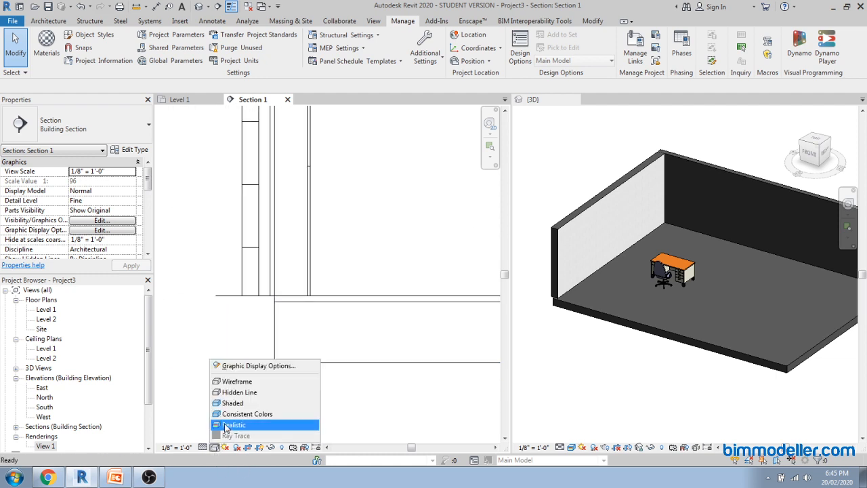
pyautogui.click(233, 403)
pyautogui.scroll(-4, 325, 345)
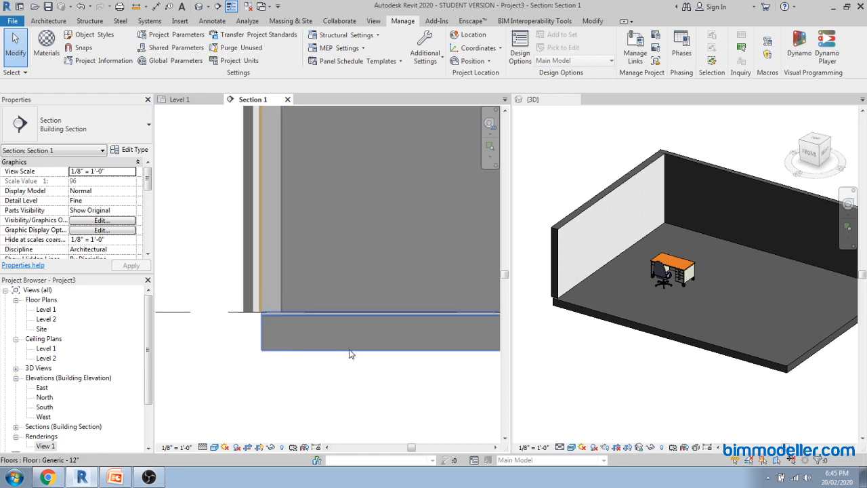
pyautogui.scroll(6, 327, 334)
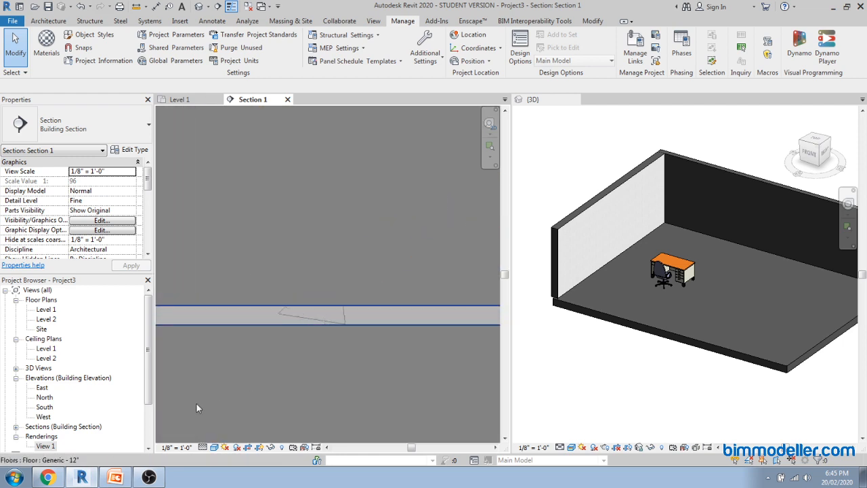
# Set the section view's scale to 1" = 1'-0" and check the floor's cut pattern along the room
pyautogui.click(176, 447)
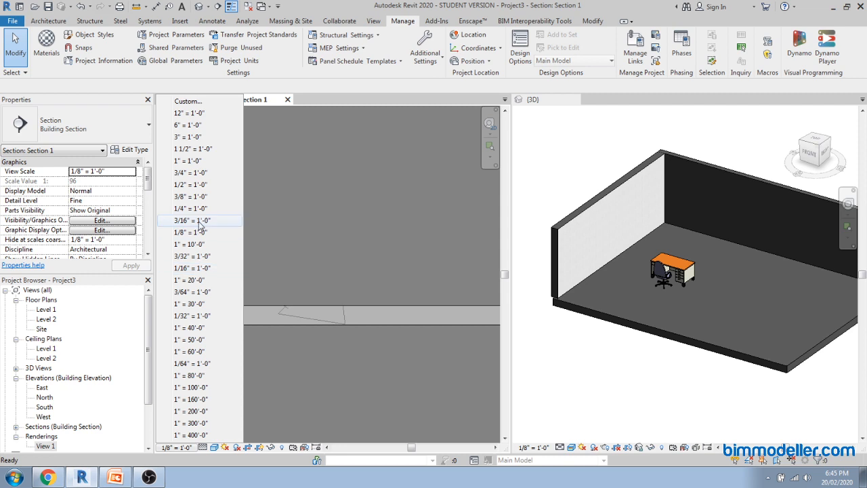
pyautogui.click(194, 168)
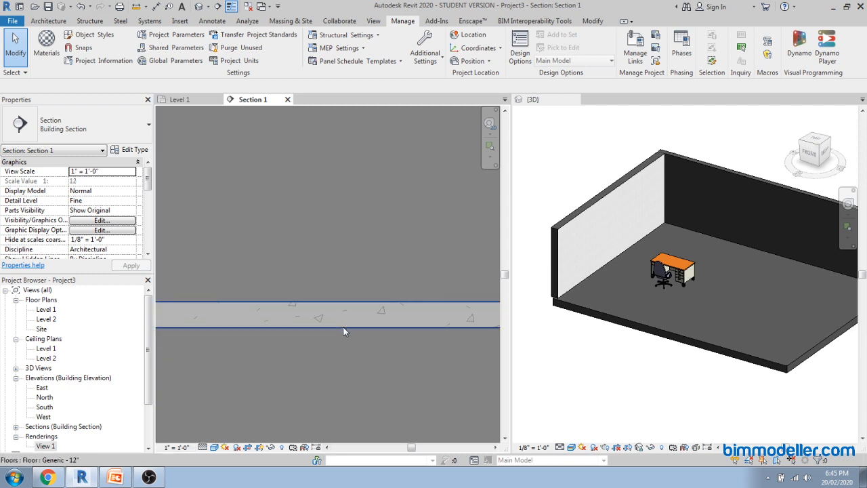
pyautogui.scroll(-4, 338, 322)
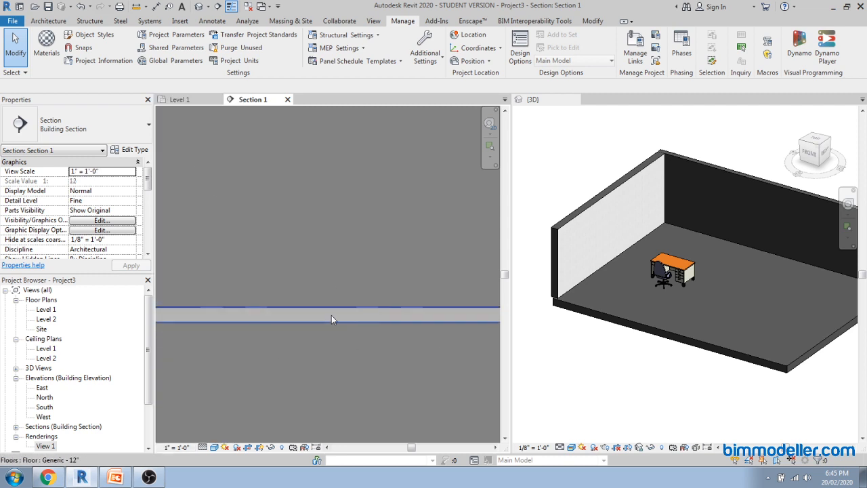
pyautogui.scroll(-5, 305, 319)
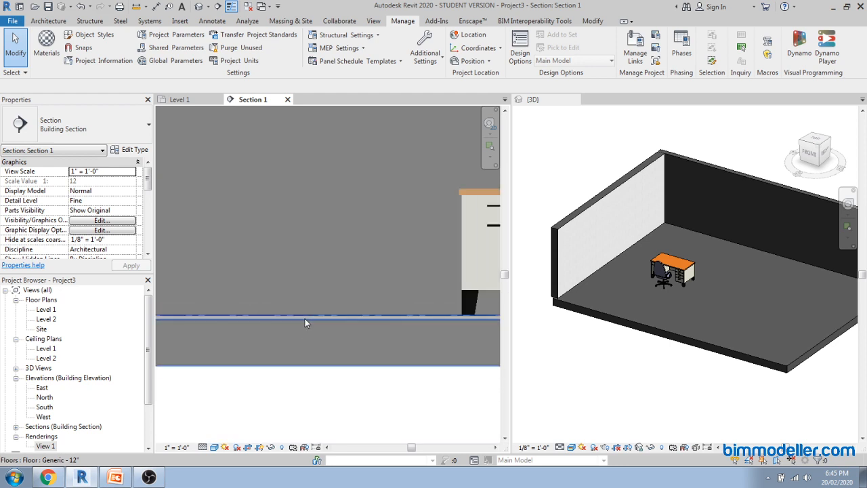
pyautogui.scroll(2, 305, 319)
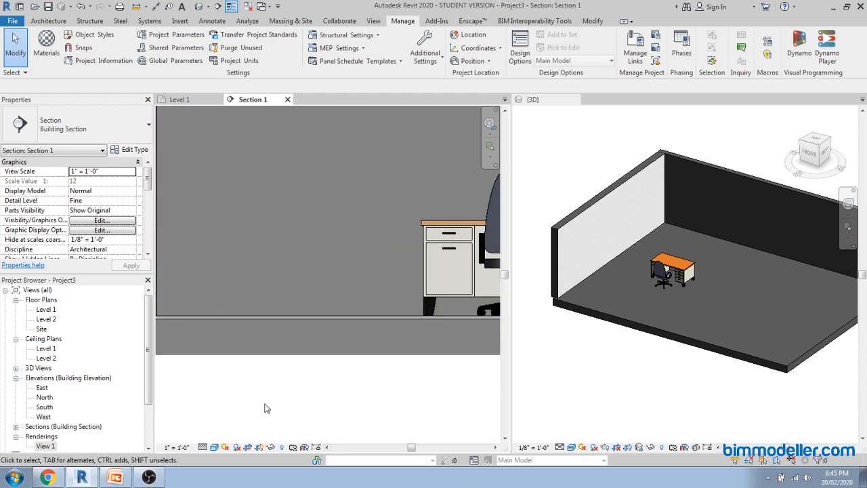
pyautogui.scroll(-3, 265, 408)
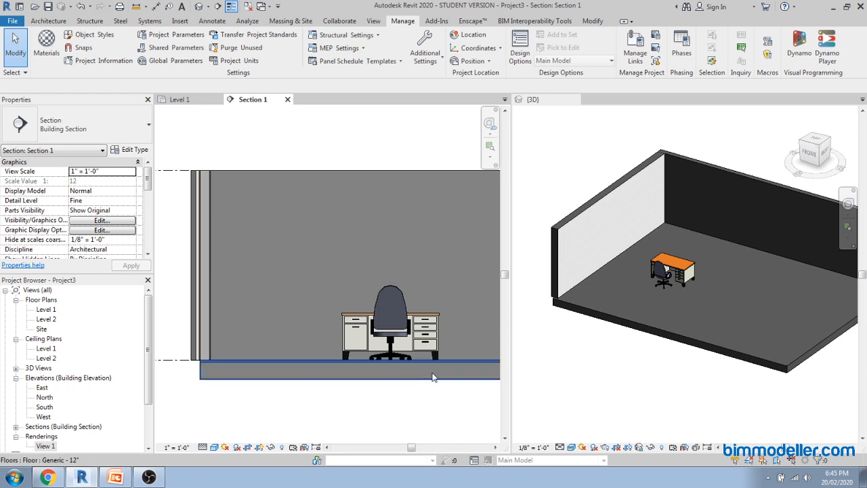
# Set the 3D view to the Shaded display style and inspect the floor's surface patterns from different angles
pyautogui.click(577, 384)
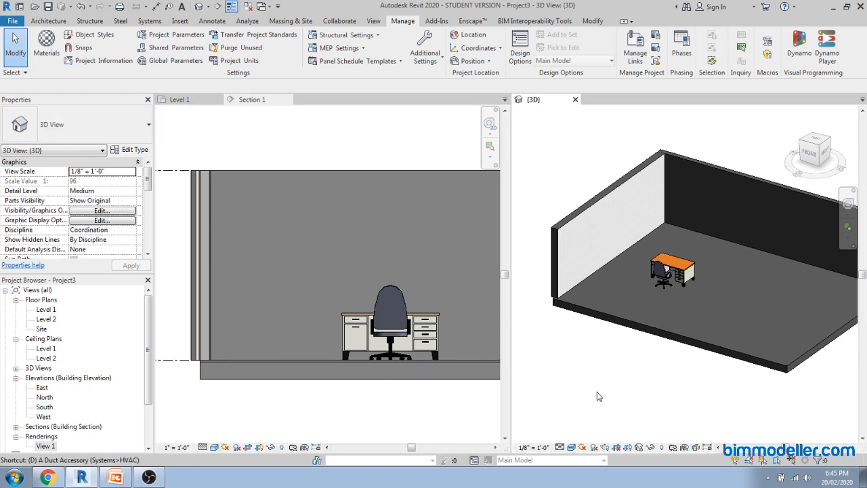
pyautogui.press('d')
pyautogui.moveTo(655, 367); pyautogui.dragTo(616, 384, button='middle')
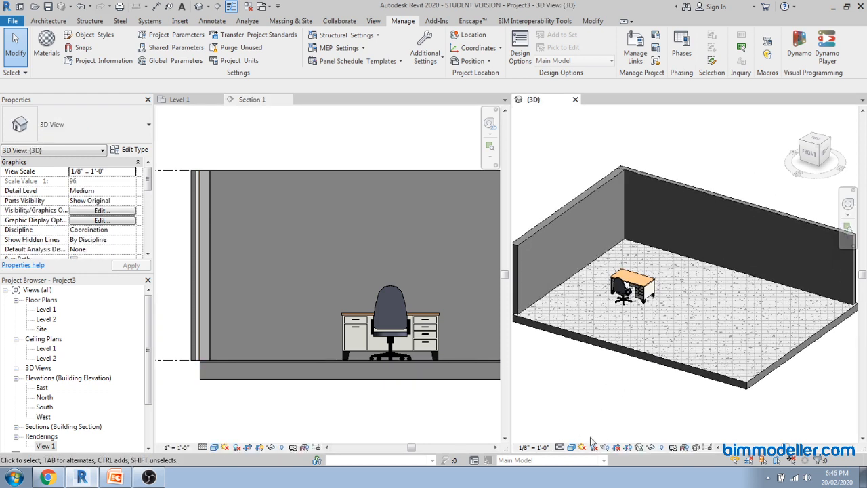
pyautogui.keyDown('shift'); pyautogui.moveTo(737, 387); pyautogui.dragTo(774, 410, button='middle'); pyautogui.keyUp('shift')
pyautogui.scroll(2, 736, 337)
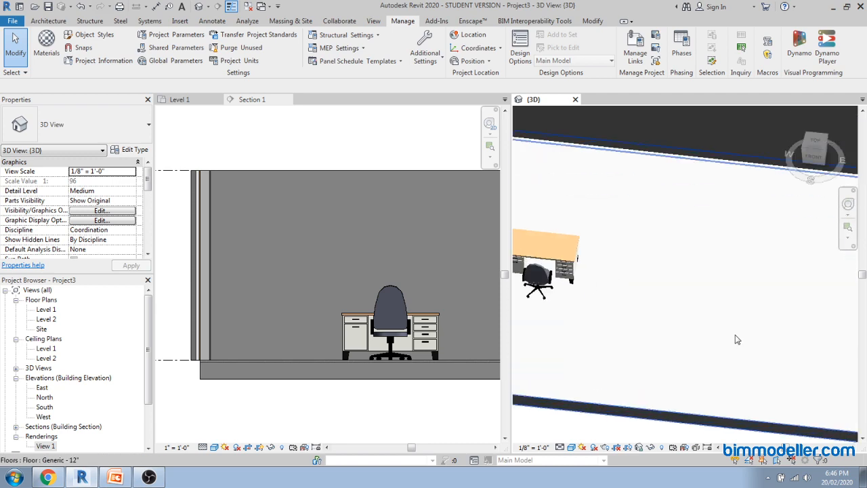
pyautogui.keyDown('shift'); pyautogui.moveTo(707, 342); pyautogui.dragTo(718, 379, button='middle'); pyautogui.keyUp('shift')
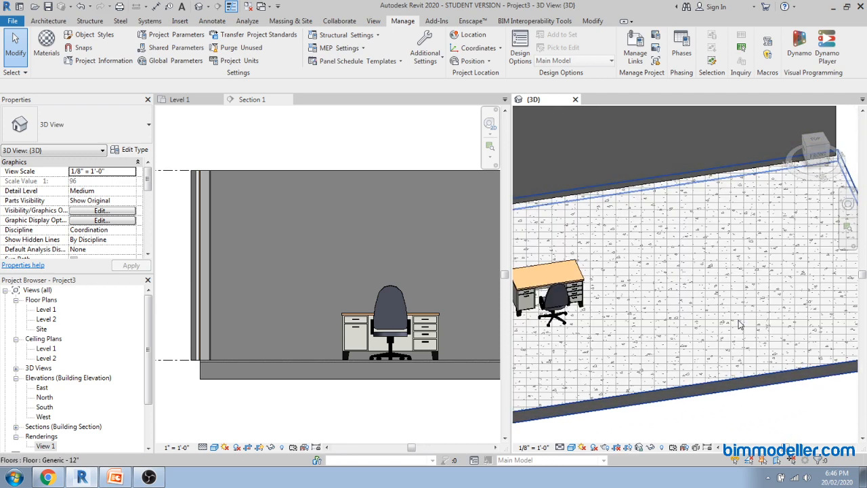
pyautogui.click(574, 447)
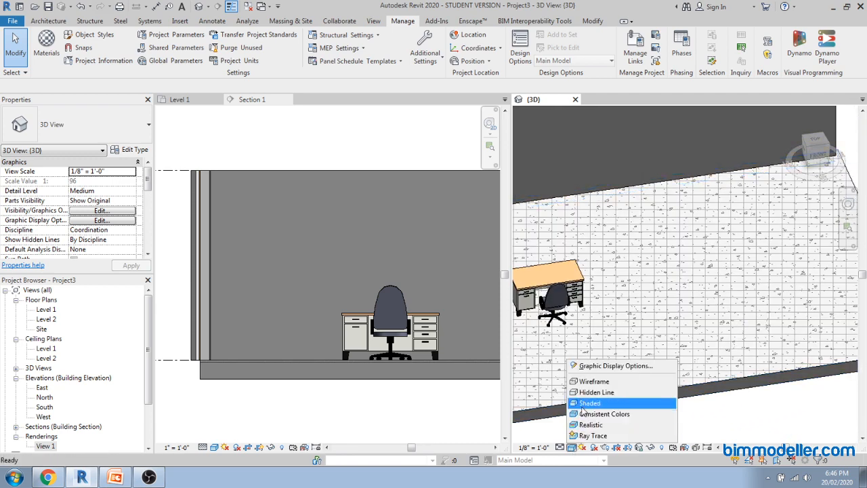
pyautogui.click(595, 404)
pyautogui.scroll(-2, 708, 350)
pyautogui.keyDown('shift'); pyautogui.moveTo(762, 385); pyautogui.dragTo(671, 396, button='middle'); pyautogui.keyUp('shift')
pyautogui.scroll(4, 667, 393)
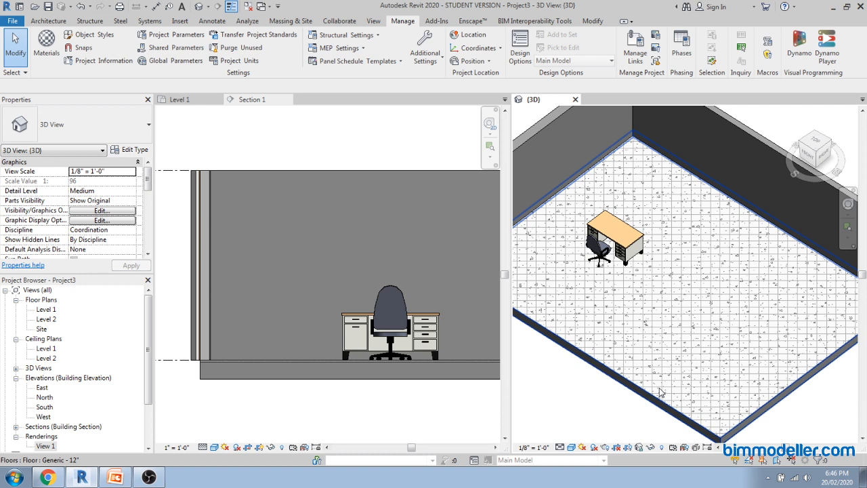
# Show the Floor Tile material's appearance settings, and open the image results for "concrete block floor texture" in Chrome
pyautogui.click(583, 142)
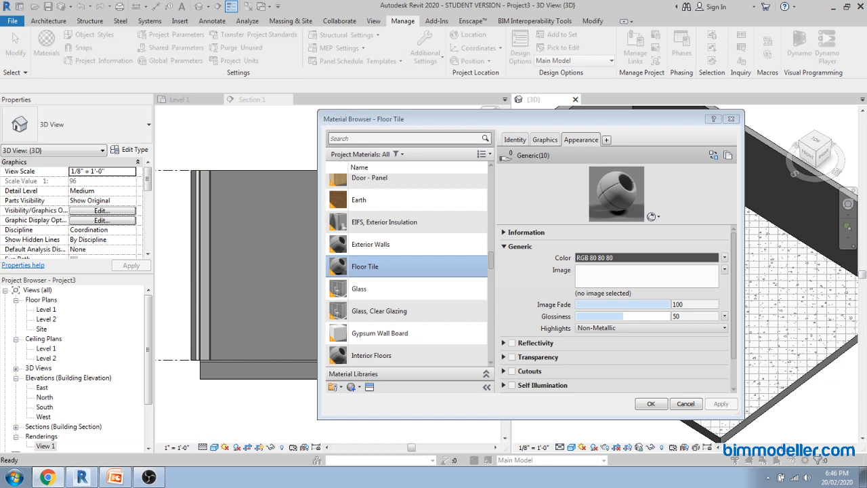
pyautogui.moveTo(0, 7); pyautogui.dragTo(286, 2)
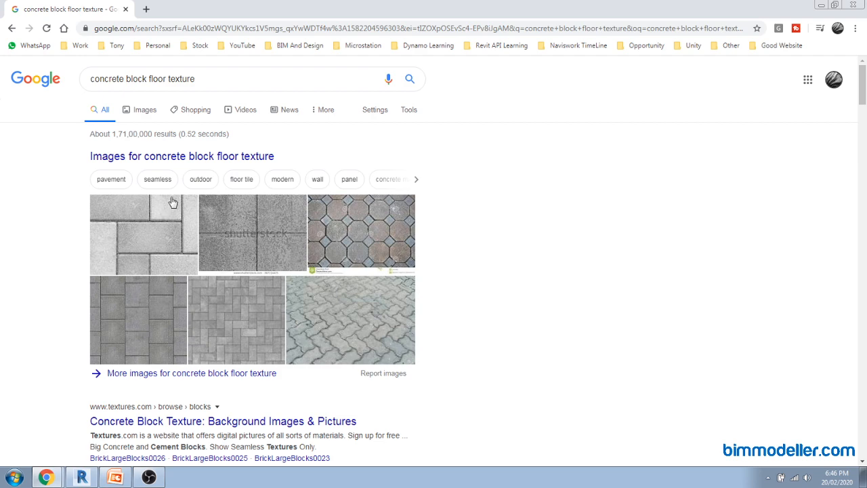
pyautogui.click(181, 157)
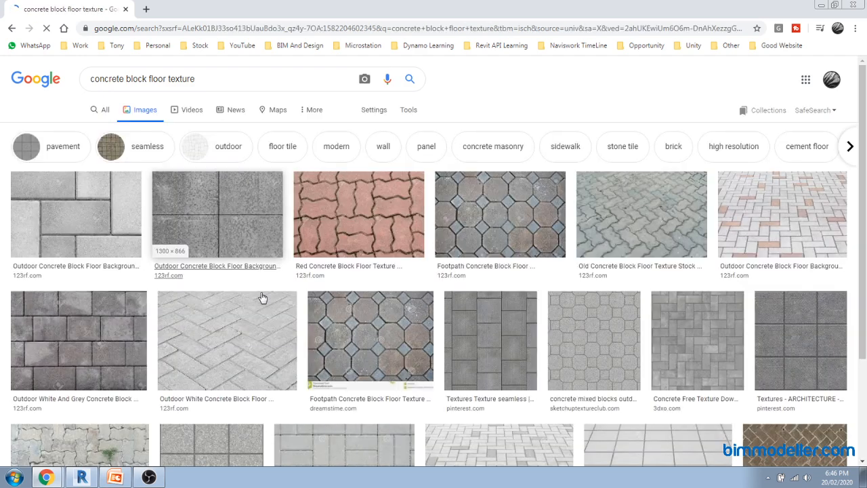
# Browse the concrete block floor images and open the preview of the regular block texture seamless from sketchuptextureclub.com
pyautogui.scroll(-1, 118, 329)
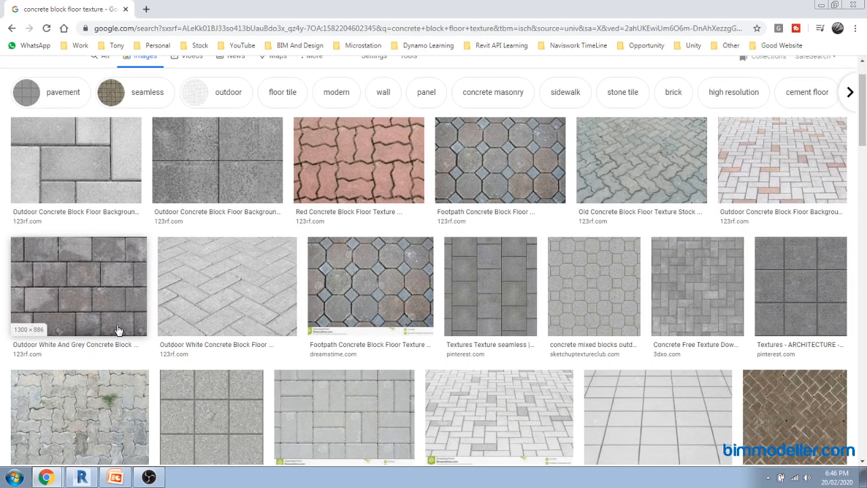
pyautogui.scroll(-1, 118, 330)
pyautogui.scroll(-1, 118, 330)
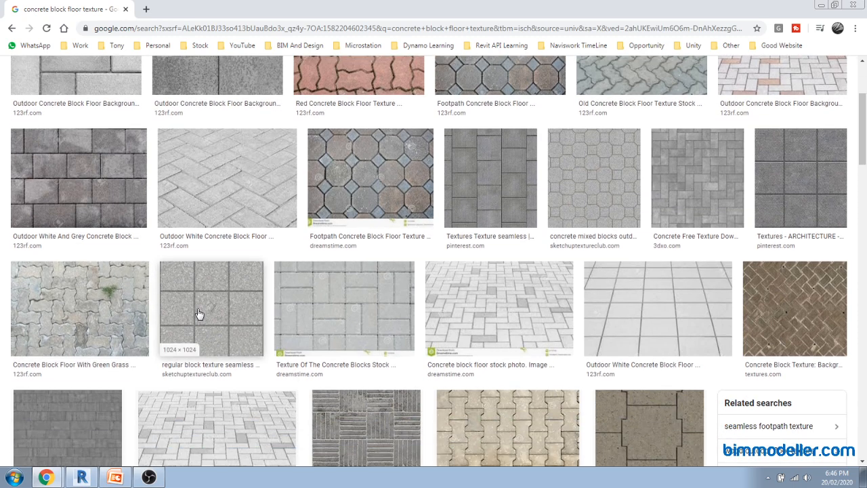
pyautogui.scroll(-2, 199, 319)
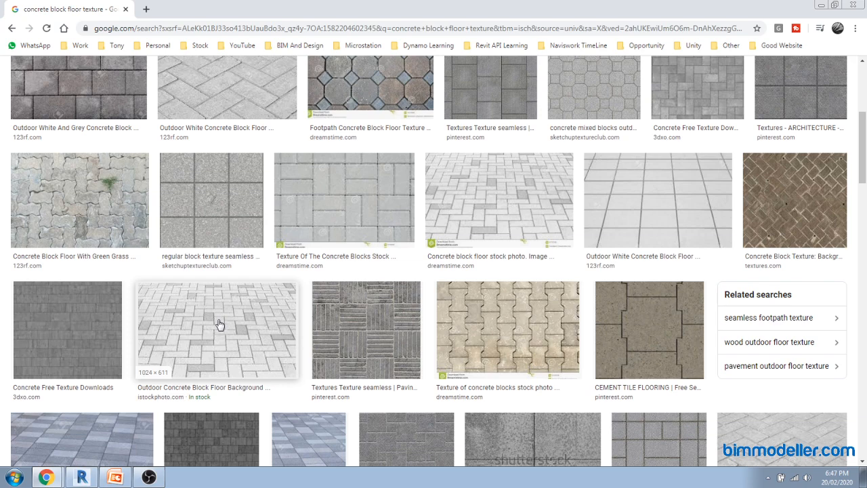
pyautogui.scroll(1, 220, 267)
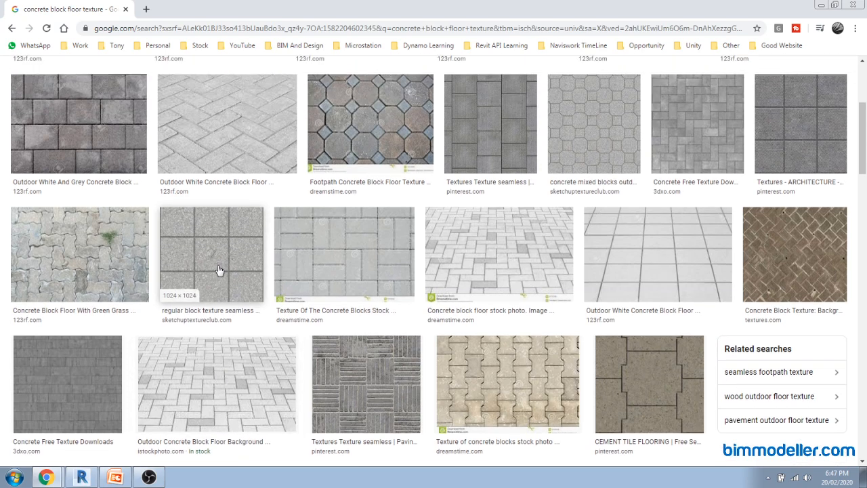
pyautogui.scroll(1, 218, 271)
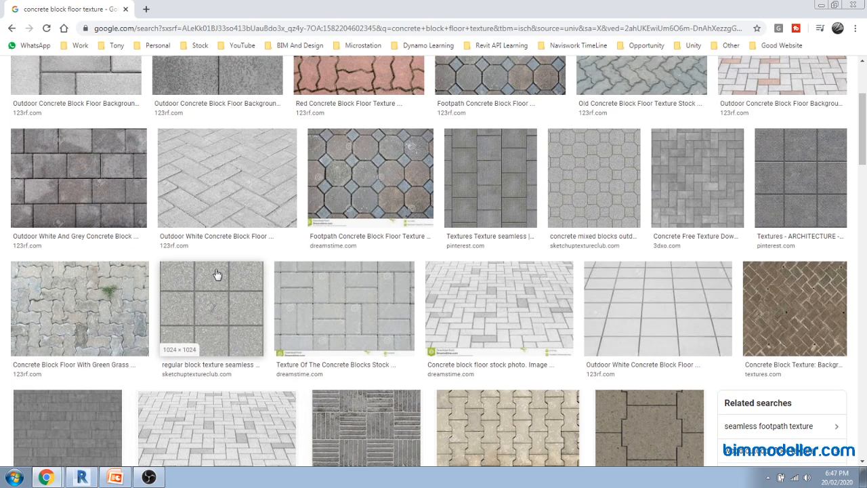
pyautogui.scroll(-4, 210, 306)
pyautogui.scroll(-1, 210, 309)
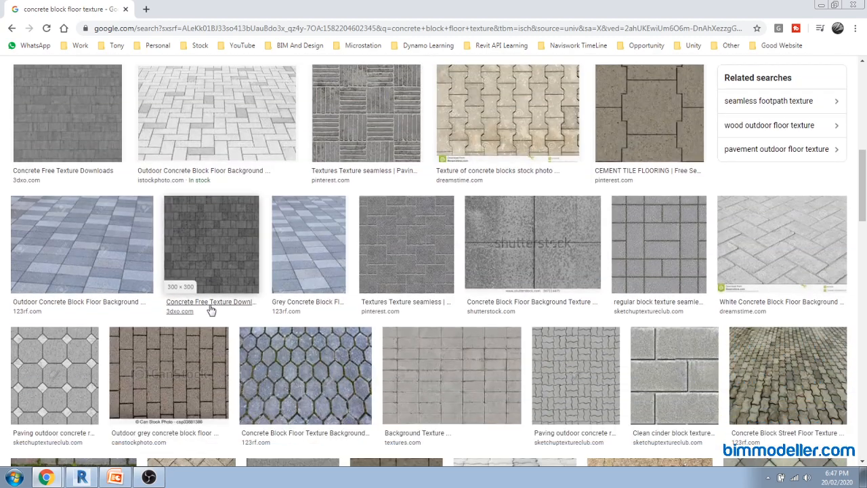
pyautogui.scroll(1, 210, 309)
pyautogui.scroll(-2, 210, 310)
pyautogui.scroll(3, 208, 305)
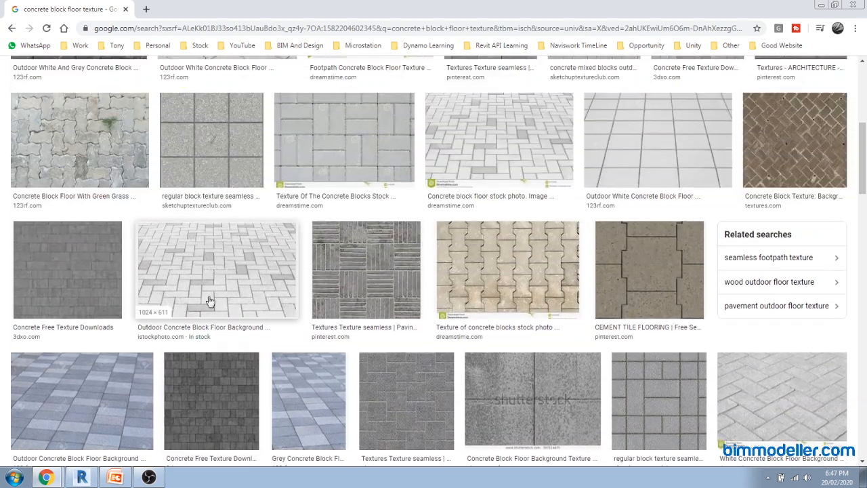
pyautogui.click(229, 207)
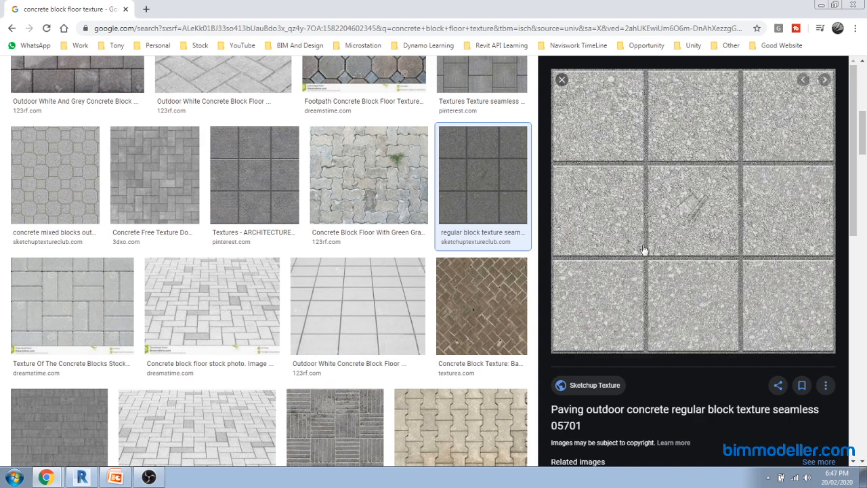
# Start saving the previewed concrete block image and browse to folder 15 inside Revit > Basic Revit Architecture Training
pyautogui.rightClick(662, 223)
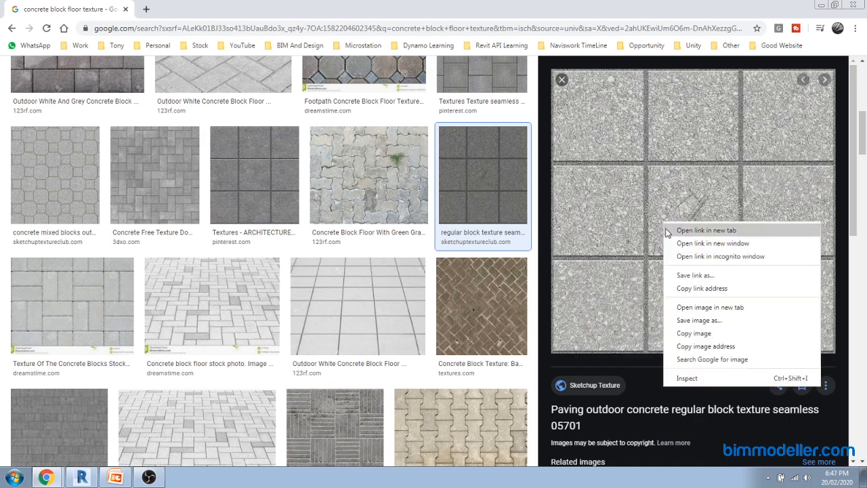
pyautogui.click(698, 320)
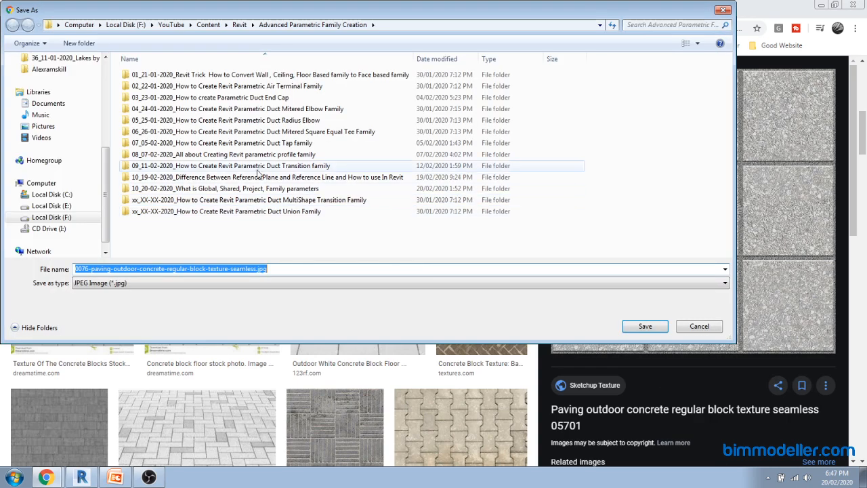
pyautogui.click(205, 191)
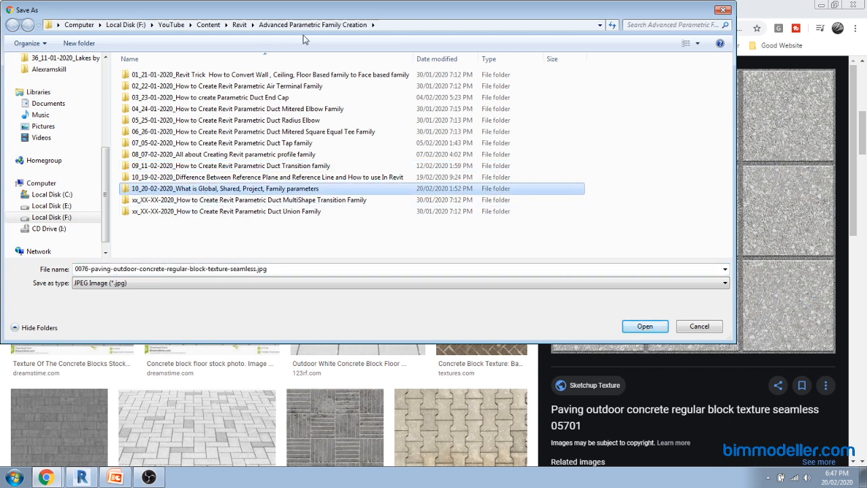
pyautogui.click(239, 24)
pyautogui.doubleClick(200, 98)
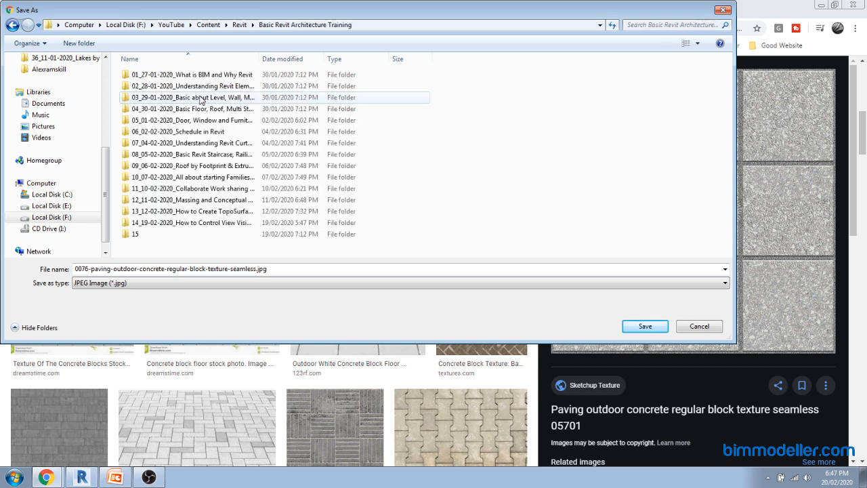
pyautogui.click(190, 224)
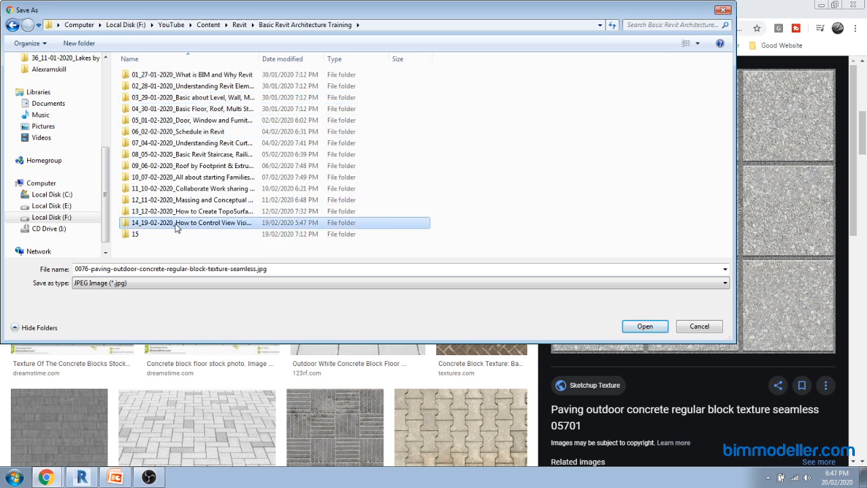
pyautogui.doubleClick(191, 225)
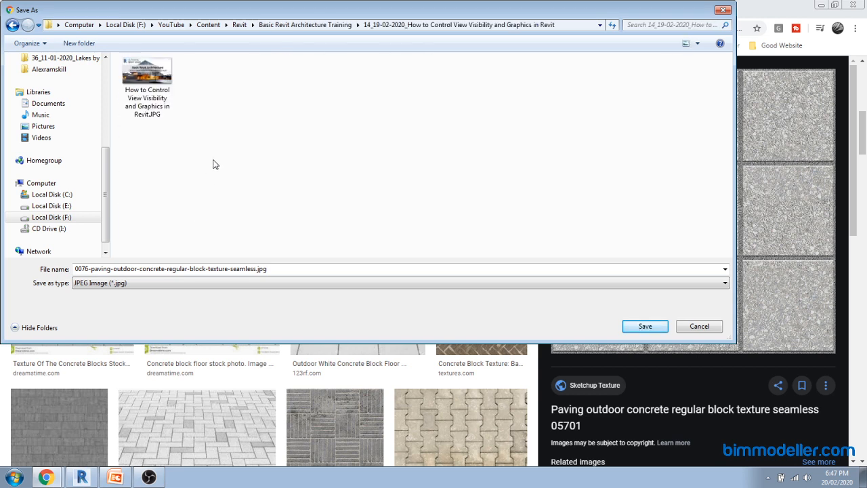
pyautogui.press('BackSpace')
pyautogui.press('Down')
pyautogui.press('Down')
pyautogui.press('Down')
pyautogui.press('Down')
pyautogui.press('Down')
pyautogui.press('Down')
pyautogui.press('Down')
pyautogui.press('Down')
pyautogui.press('Down')
pyautogui.press('Down')
pyautogui.press('Down')
pyautogui.press('Down')
pyautogui.press('Down')
pyautogui.press('Down')
pyautogui.press('Return')
pyautogui.press('Down')
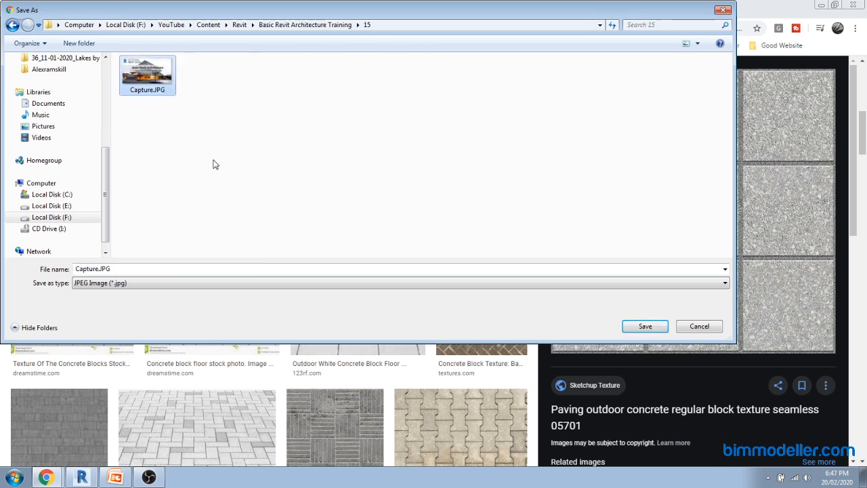
# Name the image file Floot Tile and save it as a JPEG in folder 15
pyautogui.click(372, 274)
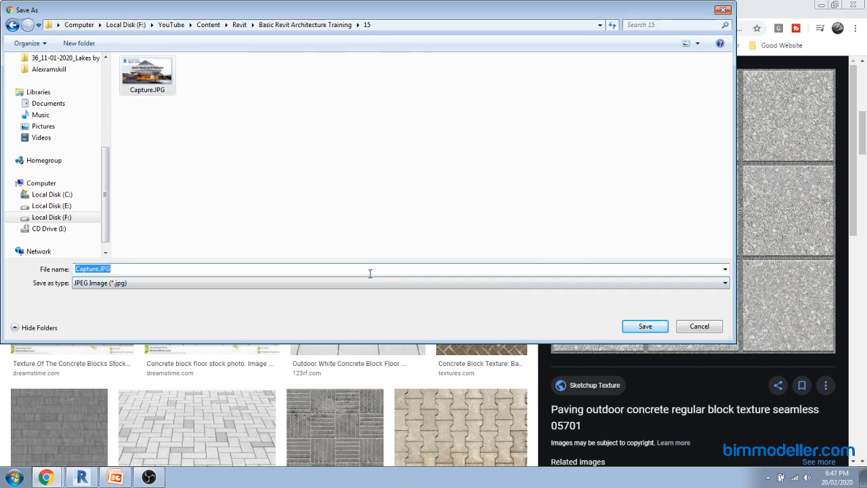
pyautogui.write('Floot')
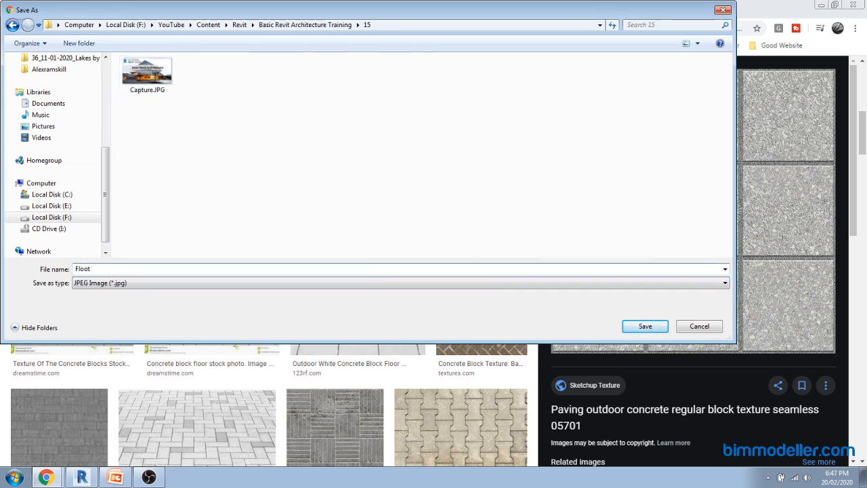
pyautogui.write(' Tile')
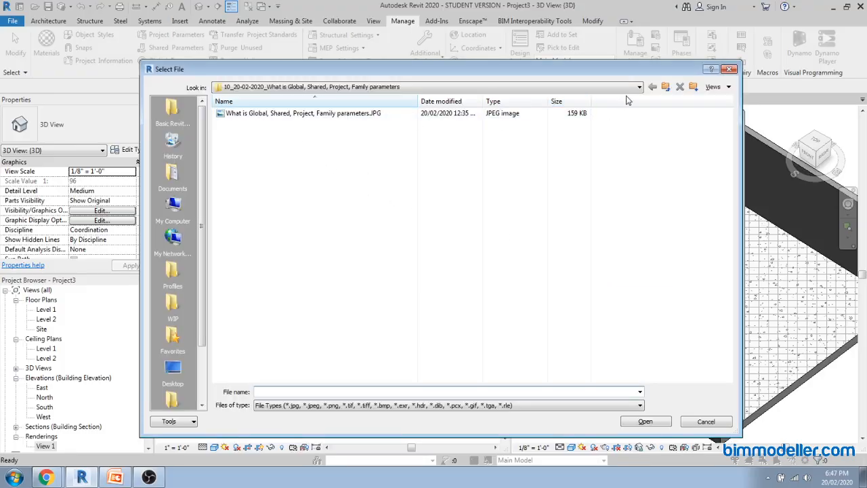
# In Revit, load the saved tile JPEG from folder 15 of Basic Revit Architecture Training as the Floor Tile material's generic appearance image
pyautogui.click(665, 87)
pyautogui.click(665, 88)
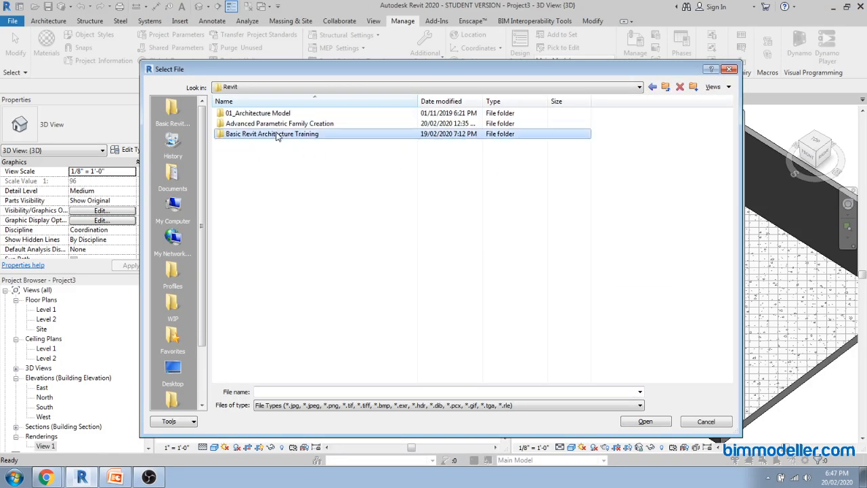
pyautogui.doubleClick(305, 135)
pyautogui.doubleClick(278, 258)
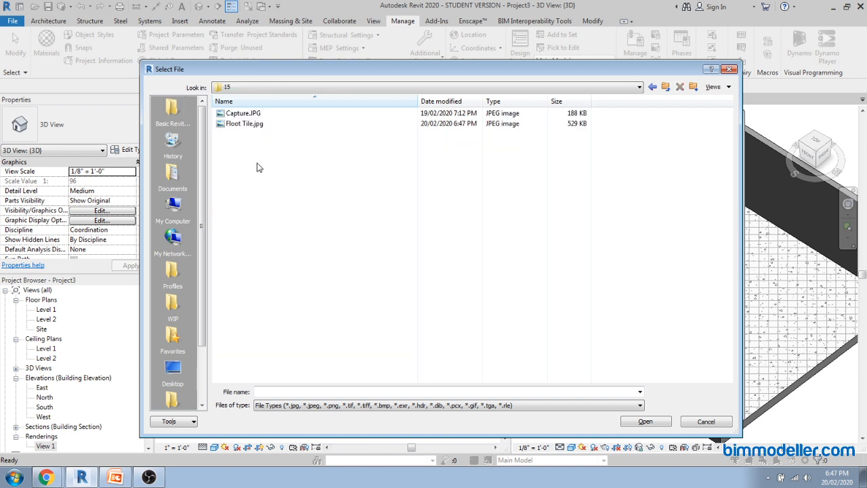
pyautogui.click(248, 124)
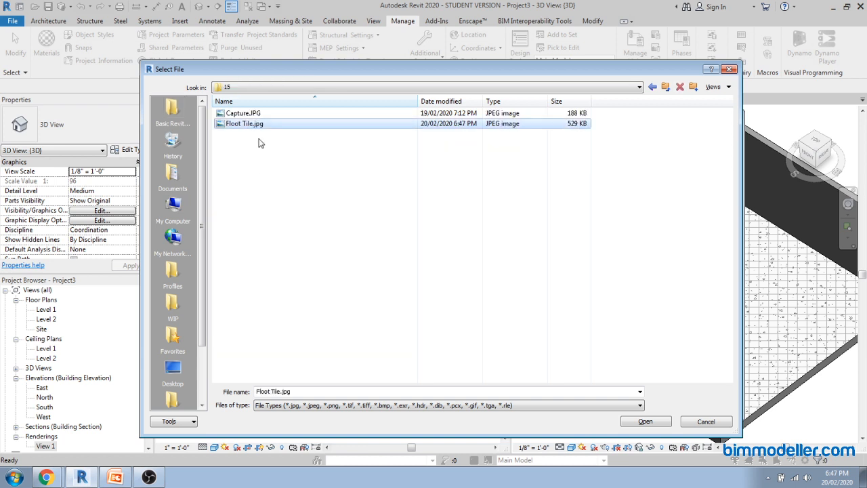
pyautogui.click(645, 421)
pyautogui.click(584, 294)
pyautogui.click(654, 419)
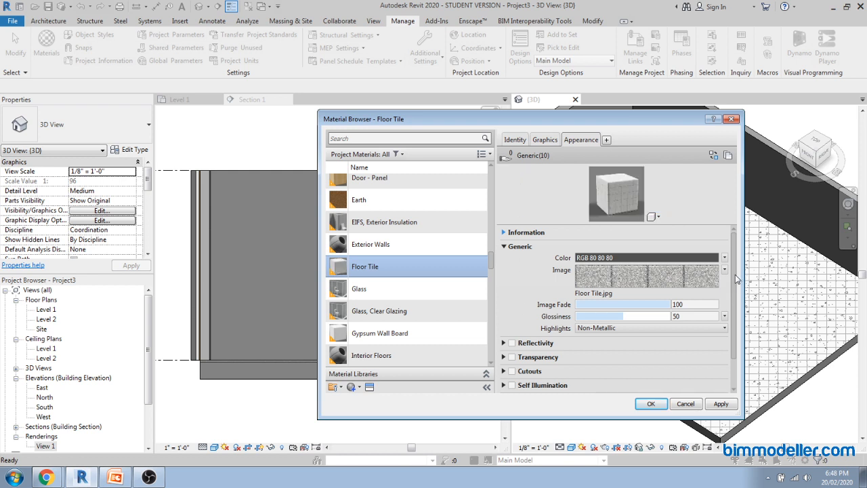
# Set the Floor Tile material's glossiness to 7 and accept the material changes
pyautogui.moveTo(735, 275); pyautogui.dragTo(736, 310)
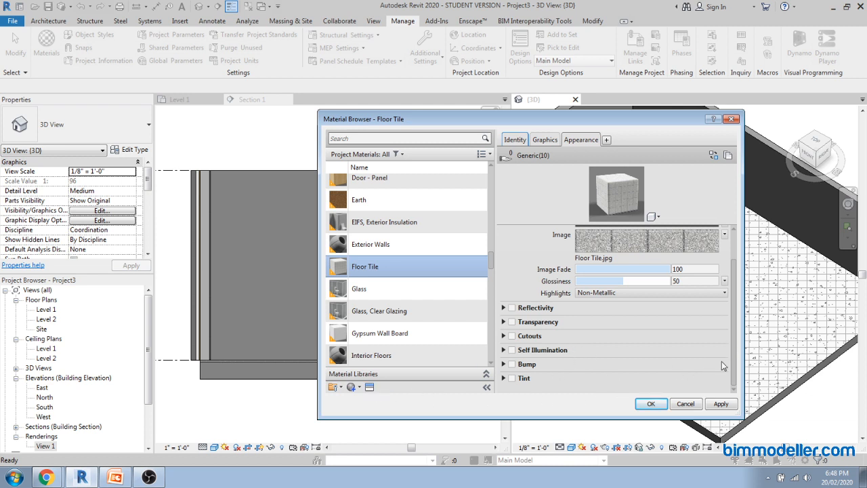
pyautogui.moveTo(736, 355); pyautogui.dragTo(736, 329)
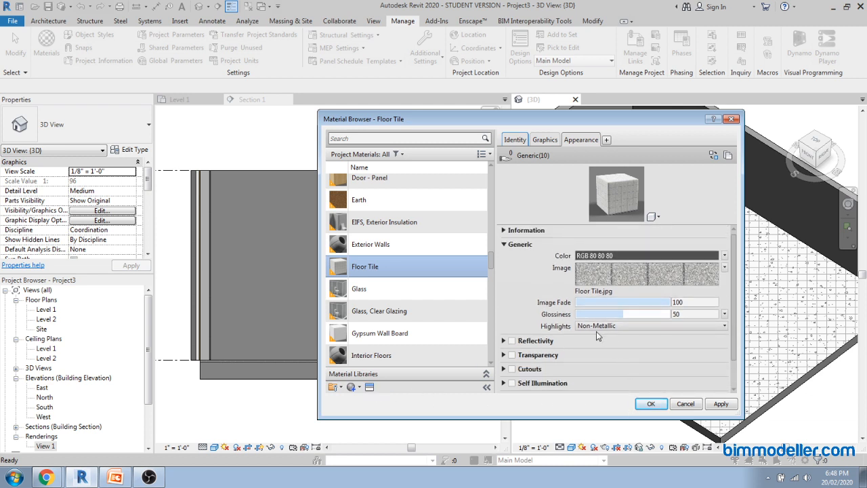
pyautogui.moveTo(619, 315); pyautogui.dragTo(580, 315)
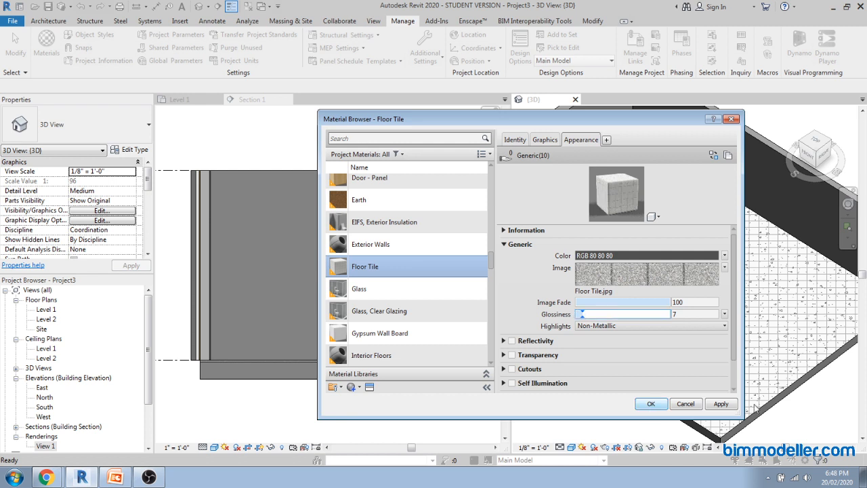
pyautogui.click(650, 403)
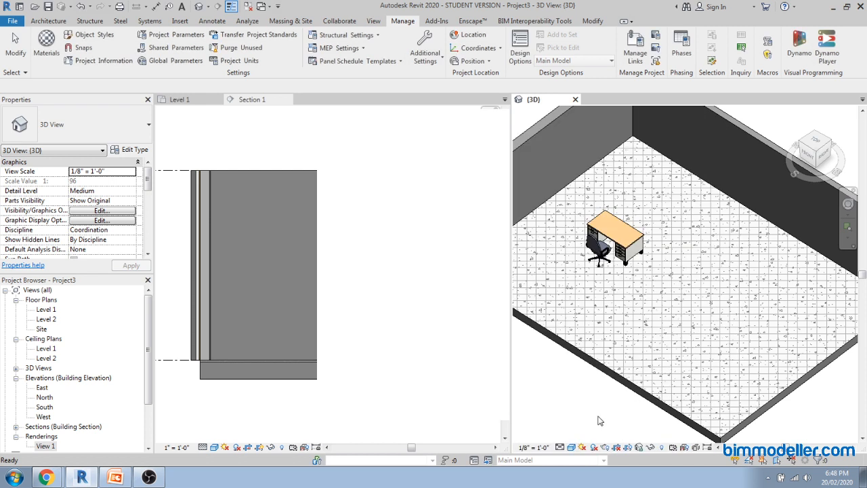
# Set the 3D view to the Realistic display style and inspect the floor's tile texture from different angles
pyautogui.click(572, 447)
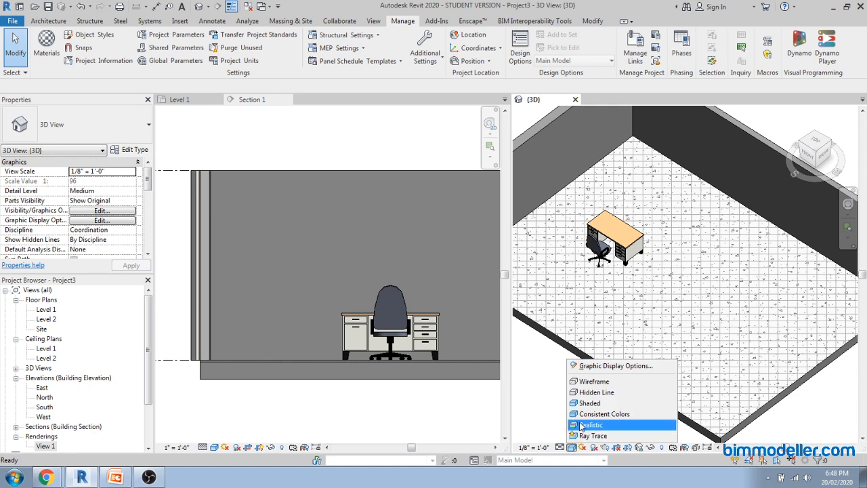
pyautogui.click(581, 425)
pyautogui.keyDown('shift'); pyautogui.moveTo(574, 419); pyautogui.dragTo(613, 418, button='middle'); pyautogui.keyUp('shift')
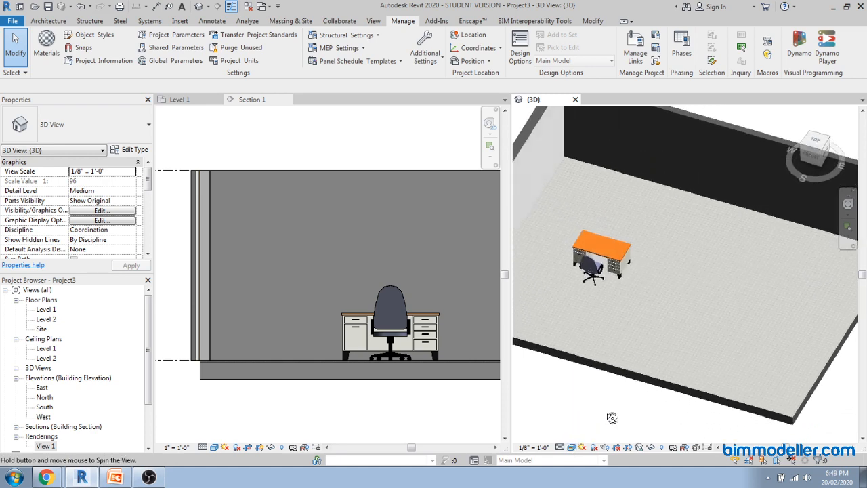
pyautogui.scroll(10, 584, 342)
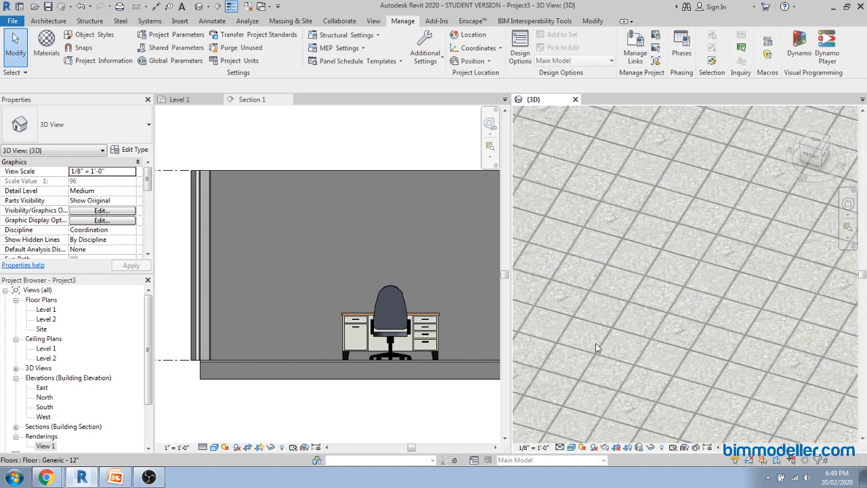
pyautogui.scroll(-10, 600, 339)
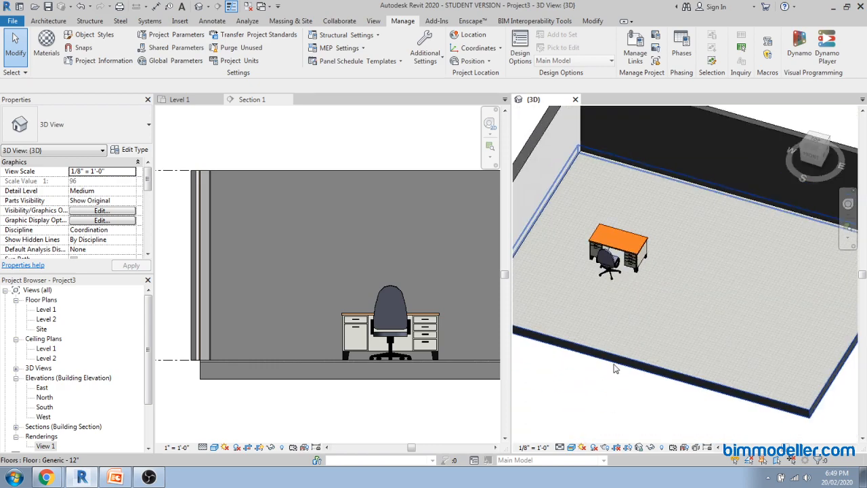
pyautogui.keyDown('shift'); pyautogui.moveTo(615, 401); pyautogui.dragTo(650, 398, button='middle'); pyautogui.keyUp('shift')
pyautogui.scroll(3, 696, 330)
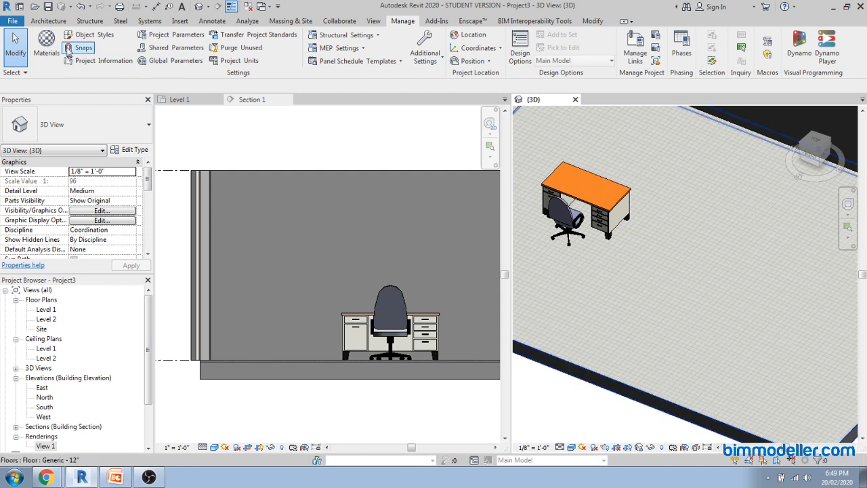
# Edit the texture image in the Floor Tile material's appearance and set its sample size to 2 feet
pyautogui.click(46, 45)
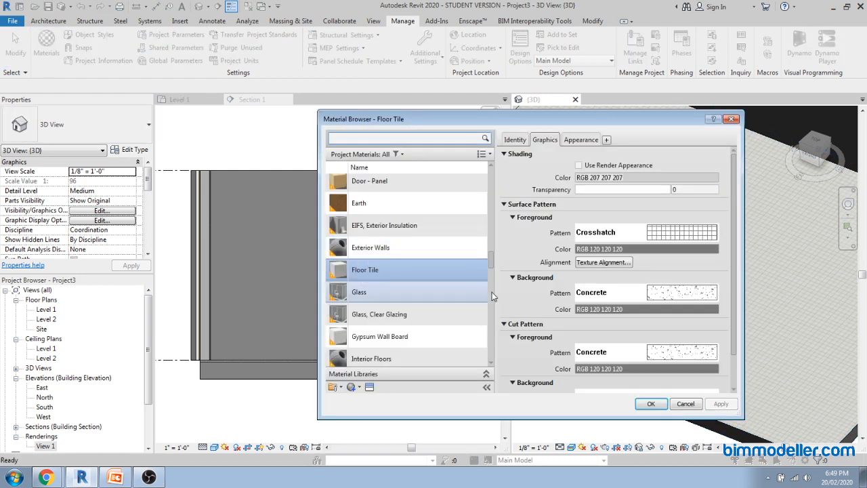
pyautogui.click(580, 139)
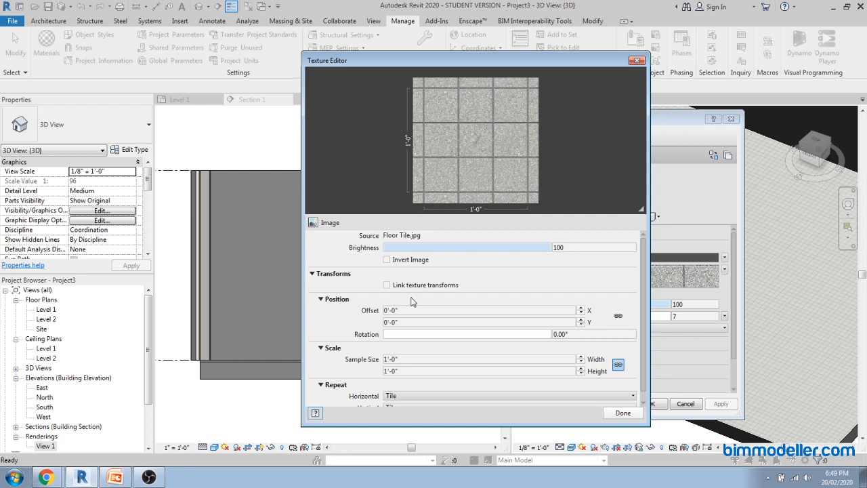
pyautogui.click(420, 362)
pyautogui.write('2')
pyautogui.press('Tab')
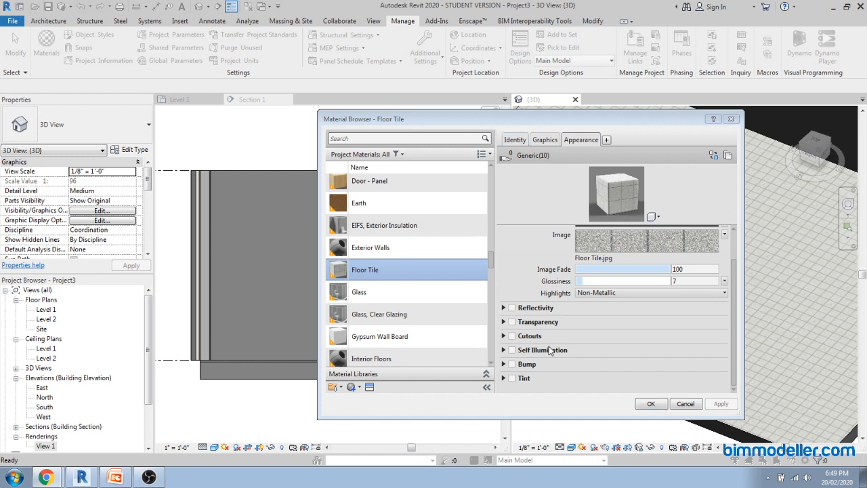
# Enable Bump for the Floor Tile material with Floor Tile.jpg as its image, and accept the material changes
pyautogui.click(511, 363)
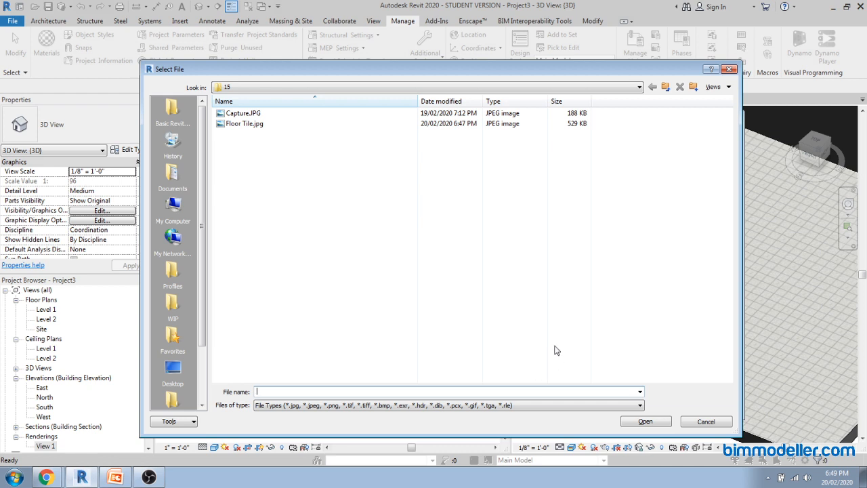
pyautogui.click(294, 124)
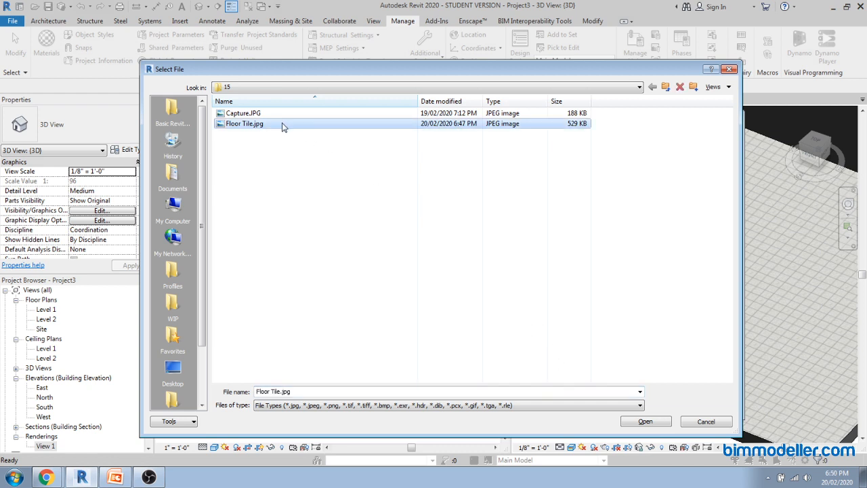
pyautogui.click(630, 421)
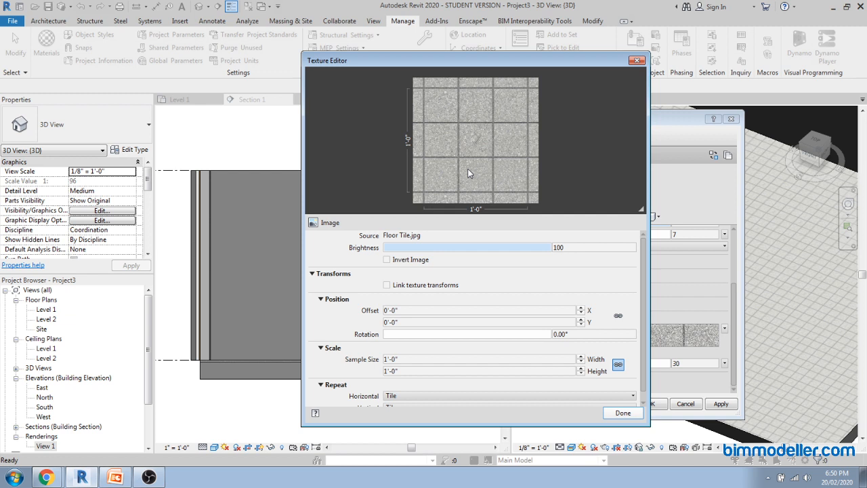
pyautogui.click(623, 413)
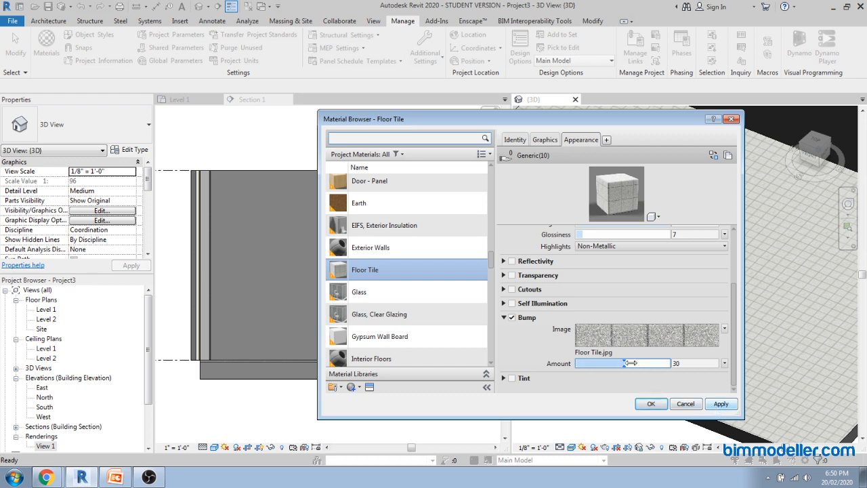
pyautogui.click(717, 407)
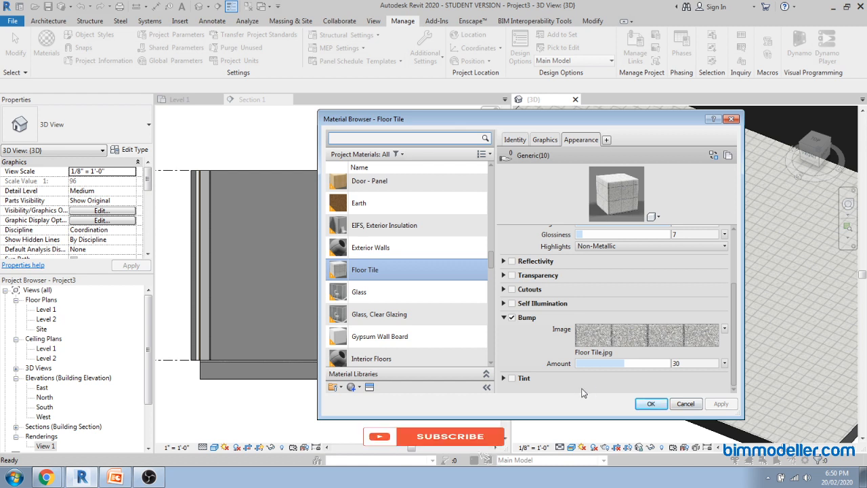
pyautogui.click(505, 318)
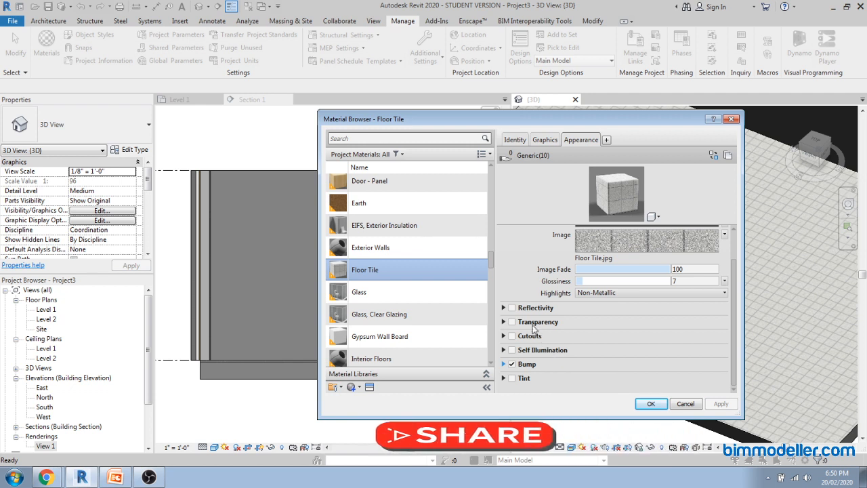
pyautogui.click(649, 405)
pyautogui.click(505, 280)
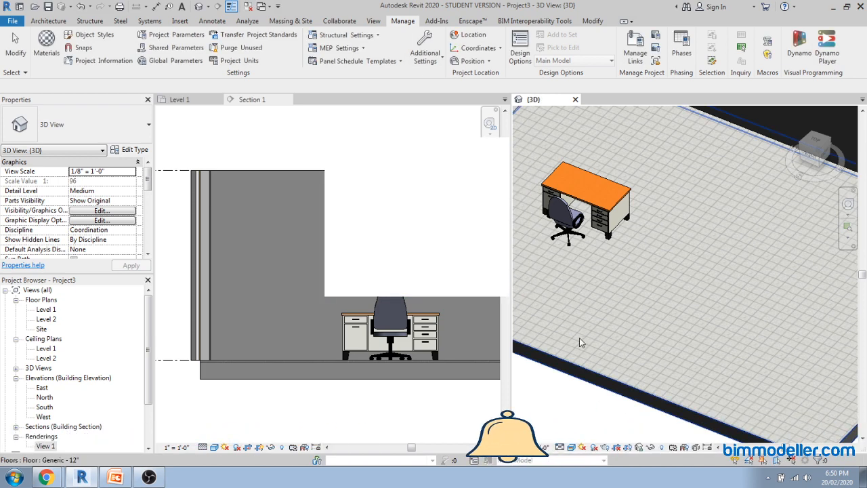
# Inspect the textured floor around the desk and the back wall in the 3D view
pyautogui.scroll(-3, 694, 353)
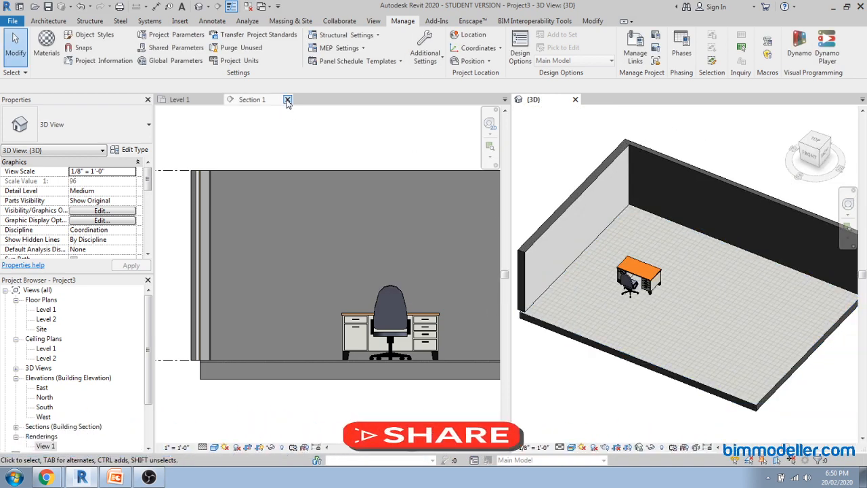
pyautogui.click(343, 244)
pyautogui.keyDown('shift'); pyautogui.moveTo(613, 352); pyautogui.dragTo(701, 315, button='middle'); pyautogui.keyUp('shift')
pyautogui.scroll(4, 648, 215)
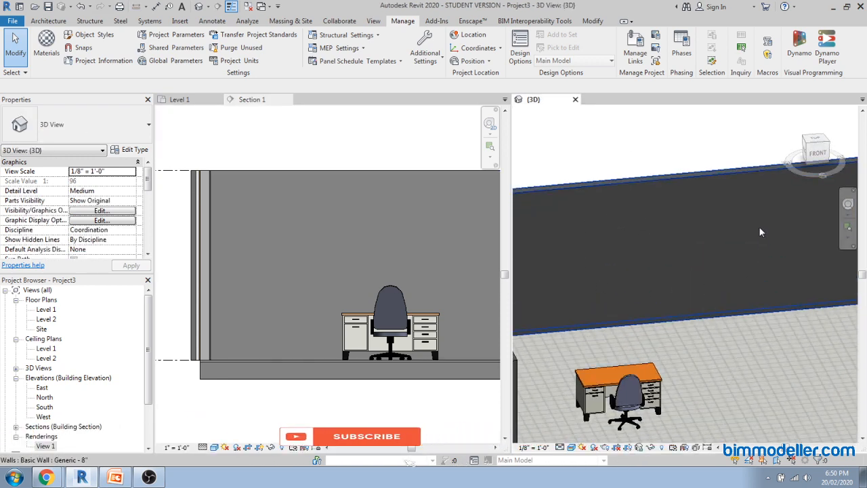
# Start an in-place model in the Generic Models category, named Generic Models 1
pyautogui.keyDown('shift'); pyautogui.moveTo(633, 243); pyautogui.dragTo(743, 233, button='middle'); pyautogui.keyUp('shift')
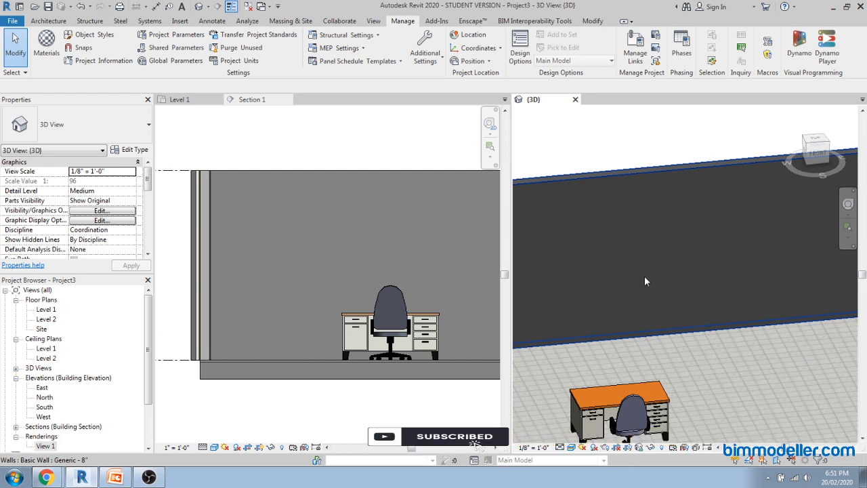
pyautogui.click(48, 20)
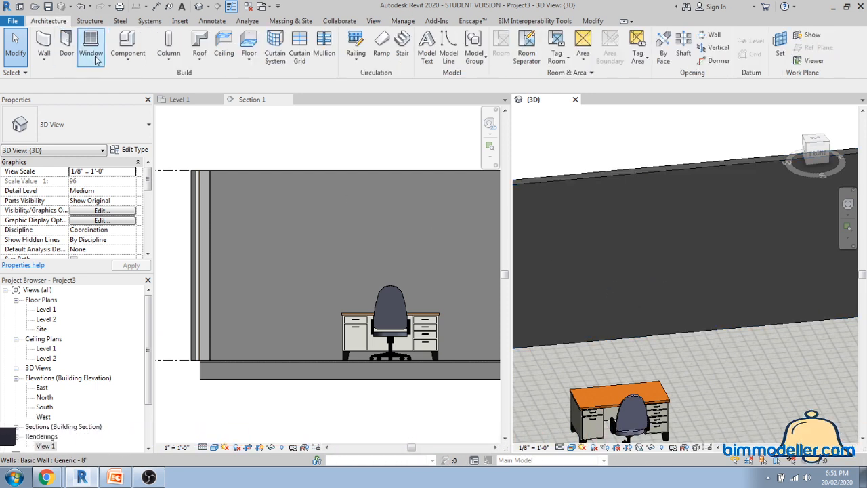
pyautogui.click(128, 59)
pyautogui.click(147, 102)
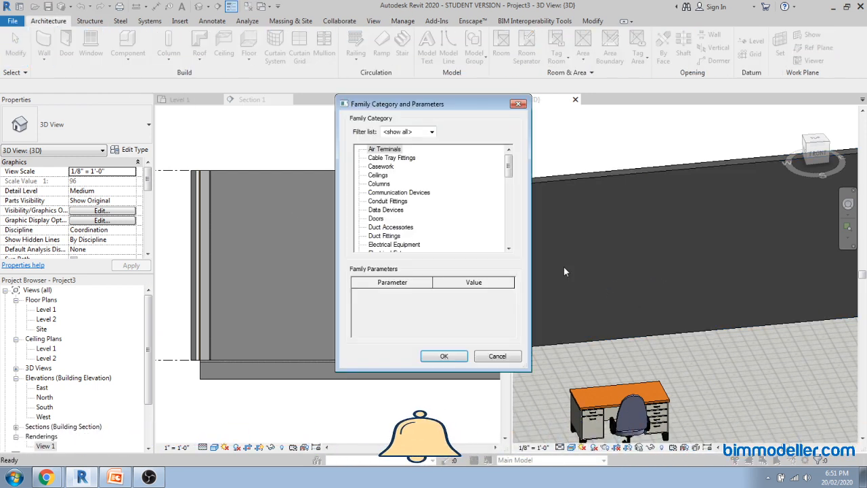
pyautogui.scroll(-3, 406, 203)
pyautogui.click(388, 235)
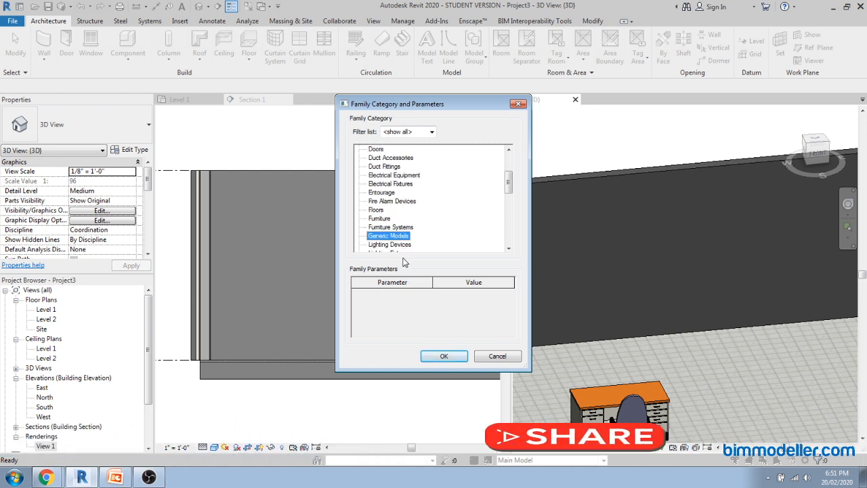
pyautogui.click(444, 356)
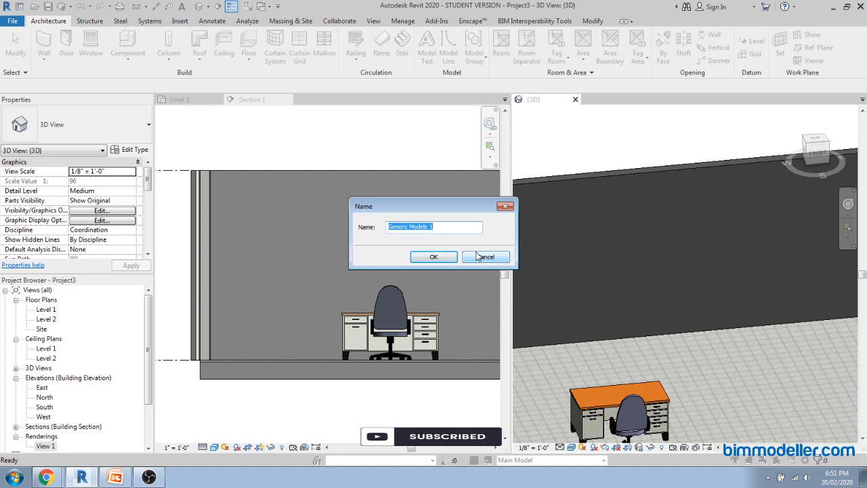
pyautogui.press('Return')
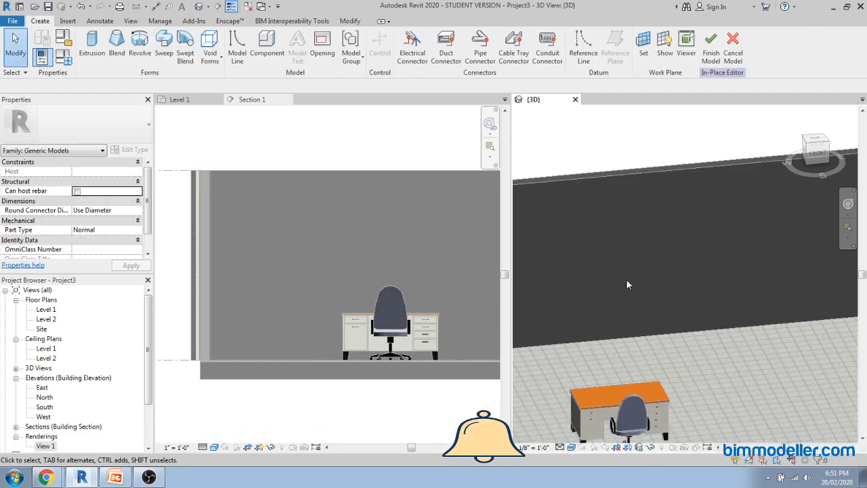
# Set the work plane to the back wall's face by picking a plane
pyautogui.click(649, 61)
pyautogui.click(358, 252)
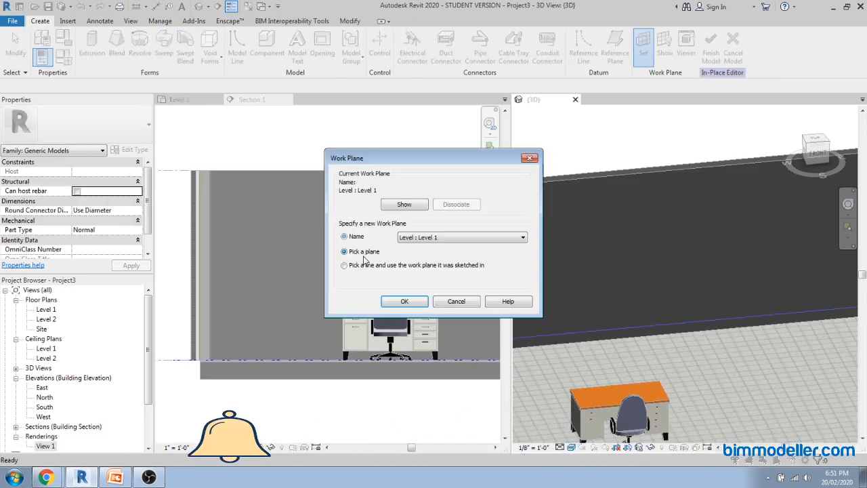
pyautogui.click(403, 302)
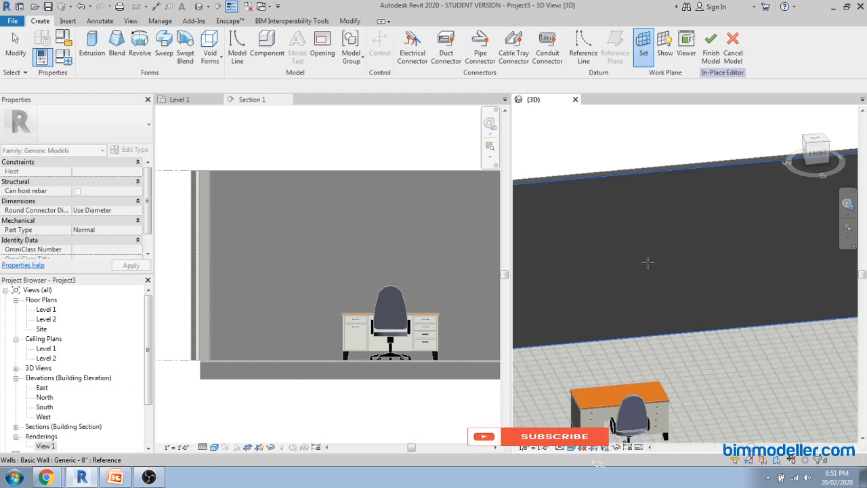
pyautogui.click(647, 263)
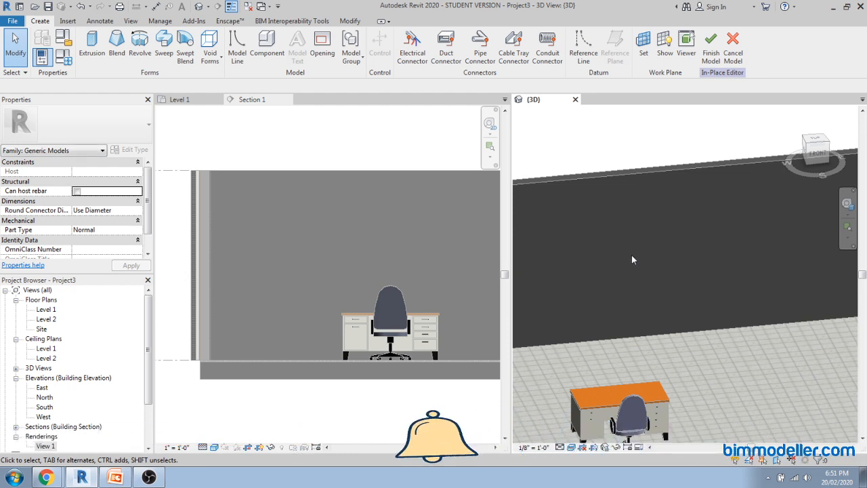
# Create an extrusion 1' deep on the back wall from a rectangle about 1'-7" wide, drawn above the desk level
pyautogui.click(92, 48)
pyautogui.click(406, 35)
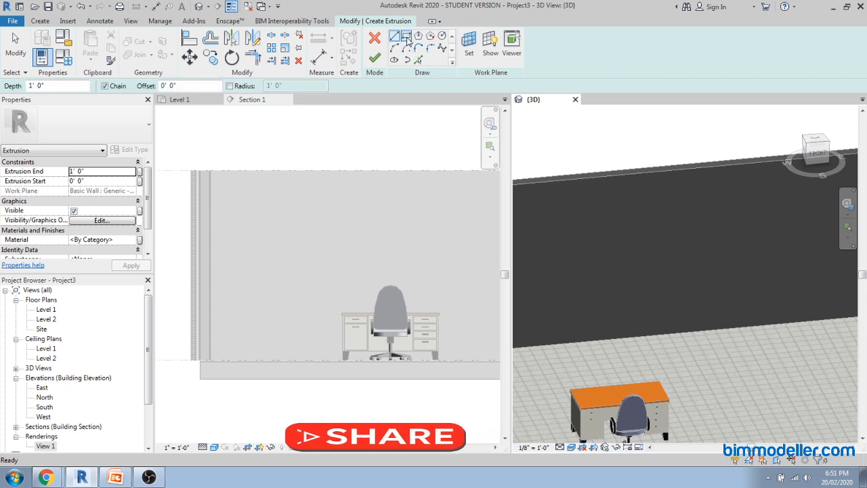
pyautogui.click(629, 225)
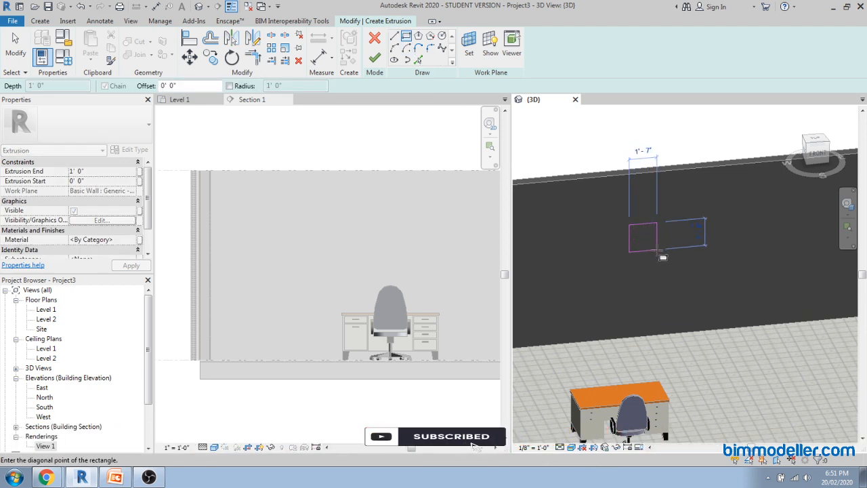
pyautogui.click(657, 250)
pyautogui.scroll(1, 663, 267)
pyautogui.scroll(3, 663, 267)
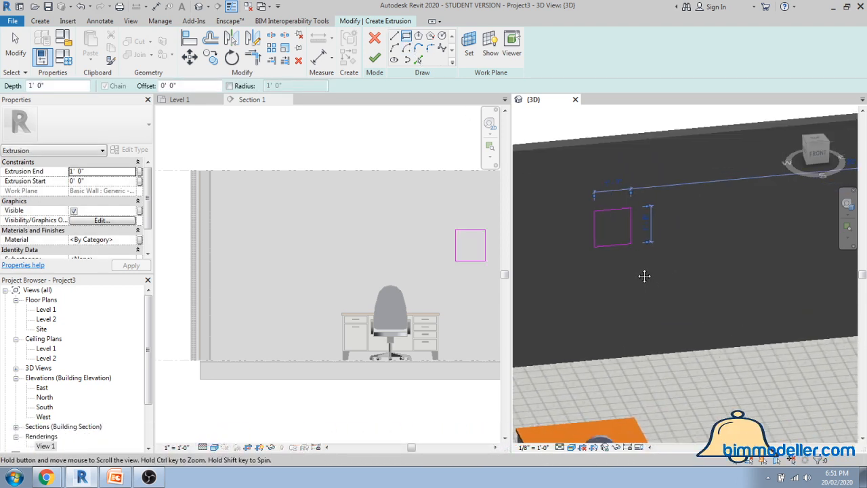
pyautogui.press('Escape')
pyautogui.press('Escape')
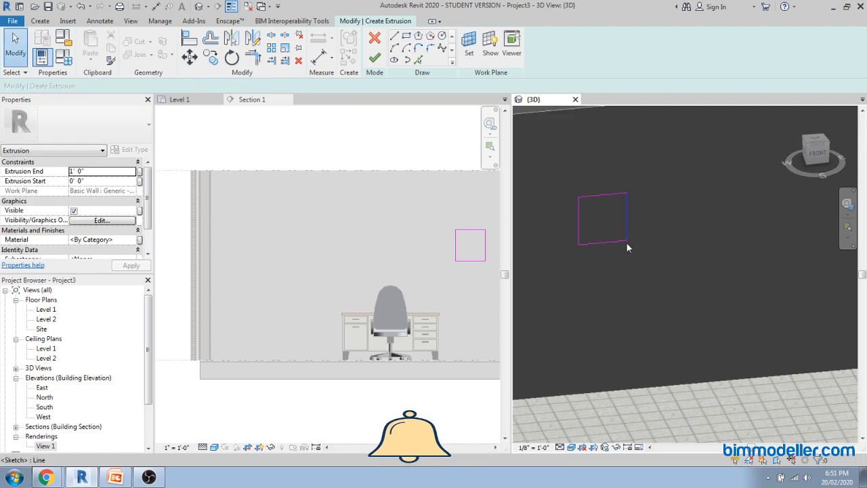
pyautogui.click(375, 58)
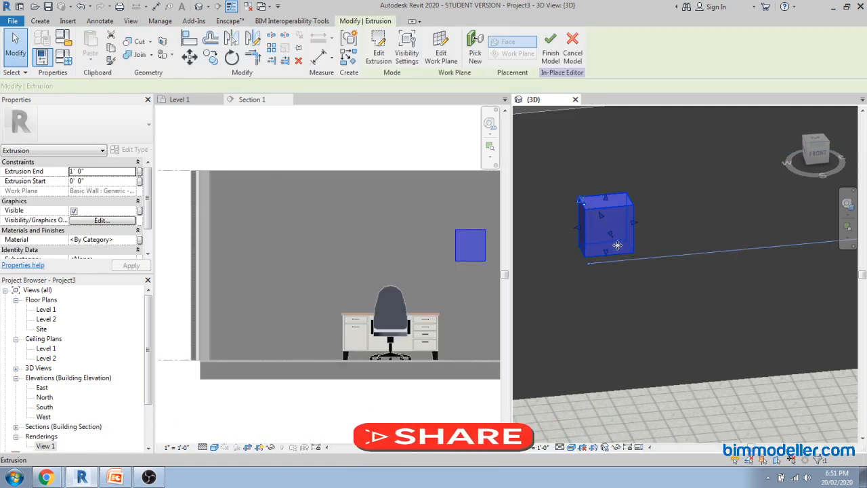
# Reduce the depth of the wall extrusion to about 1 27/32" to form a thin panel
pyautogui.scroll(4, 617, 237)
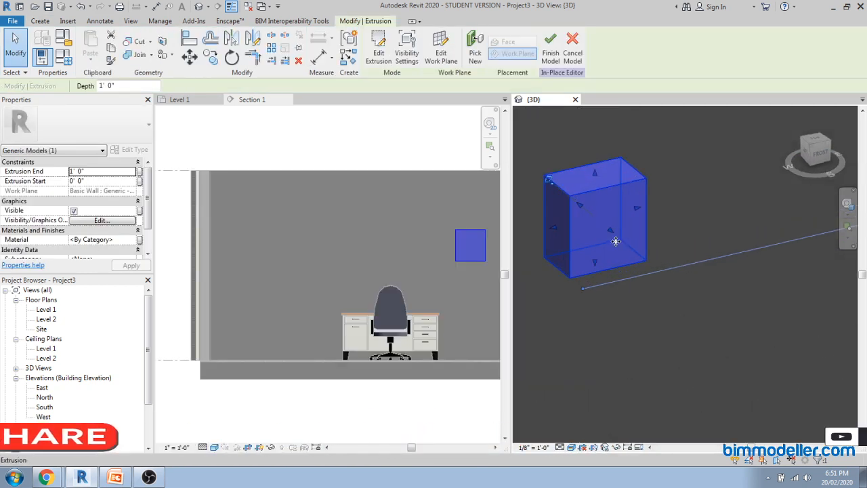
pyautogui.moveTo(593, 232); pyautogui.dragTo(580, 222)
pyautogui.scroll(-2, 233, 267)
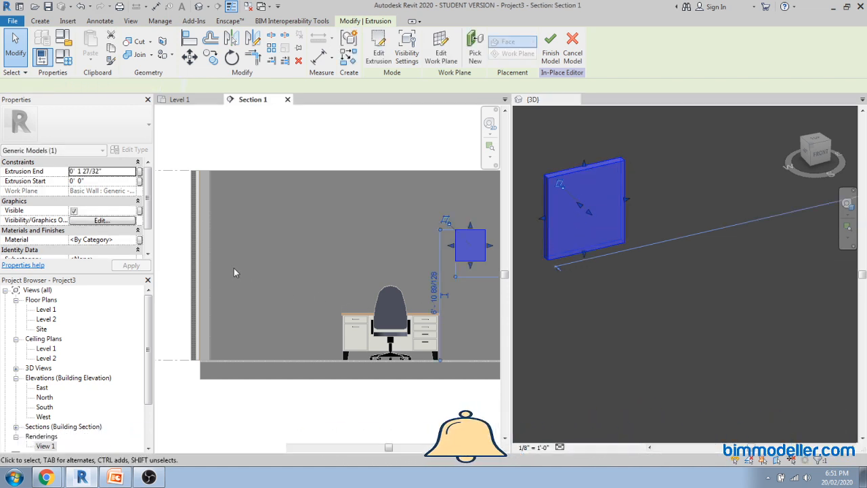
# Copy the square panel diagonally in Section 1, from its upper-left corner to its lower-right corner
pyautogui.scroll(2, 400, 261)
pyautogui.press('c')
pyautogui.press('o')
pyautogui.press('l')
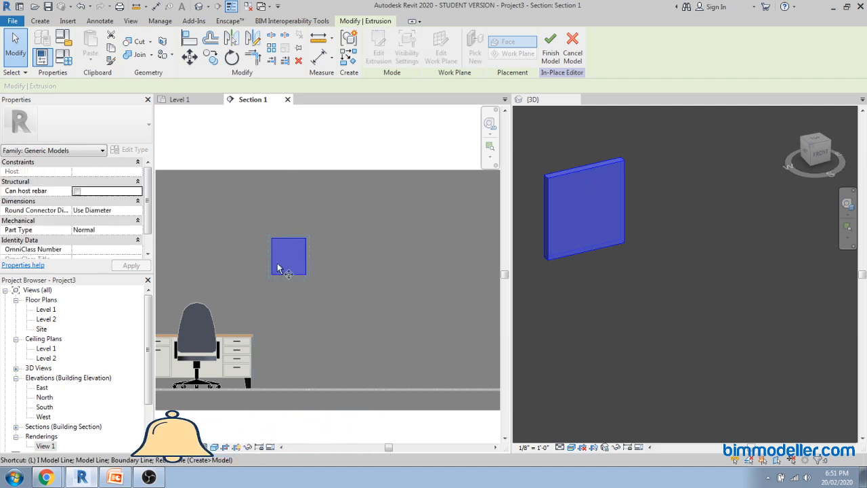
pyautogui.scroll(1, 270, 246)
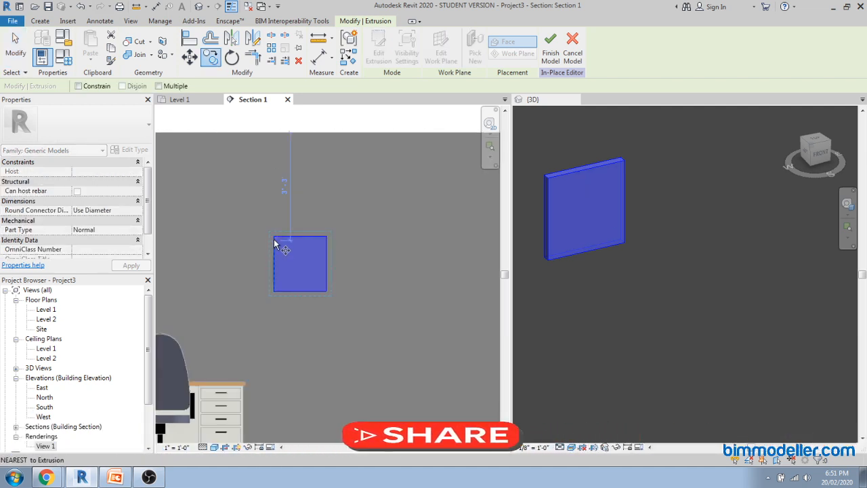
pyautogui.click(275, 238)
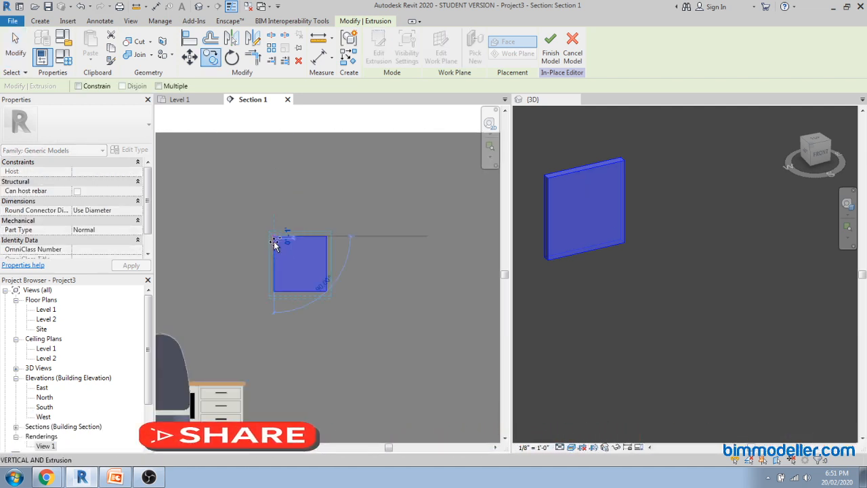
pyautogui.click(326, 292)
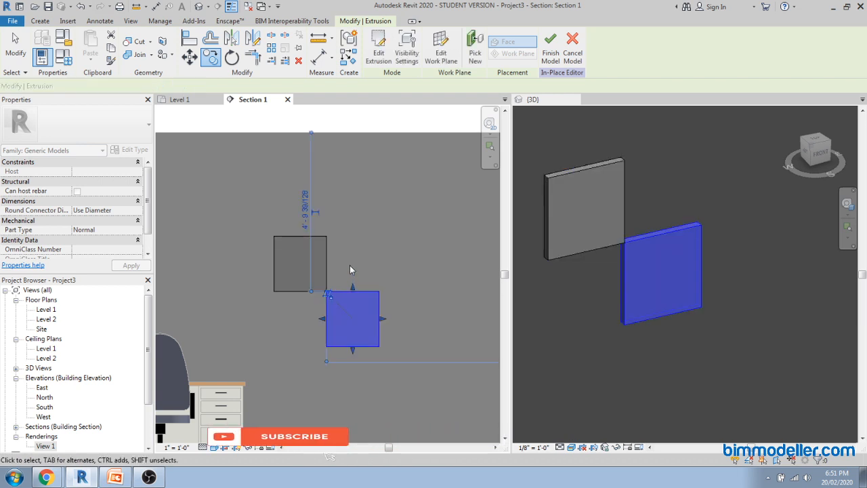
# Make multiple copies of the second panel: one directly above it and one offset to its left, below the first panel
pyautogui.press('c')
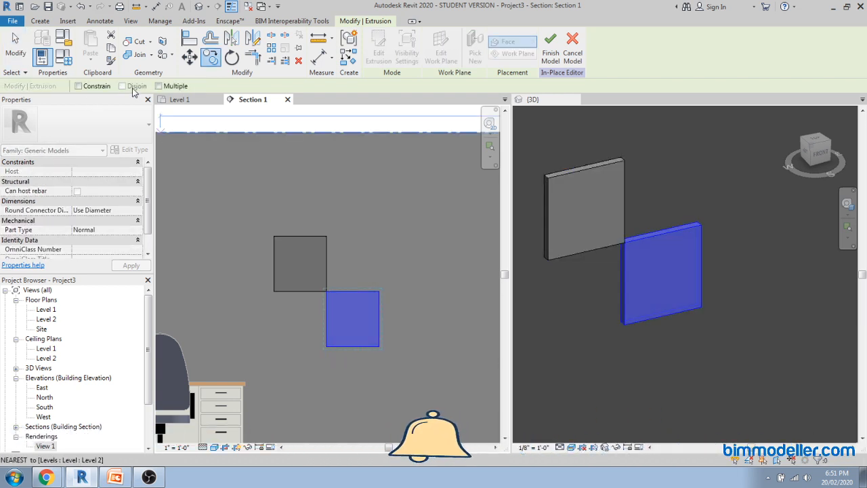
pyautogui.click(157, 86)
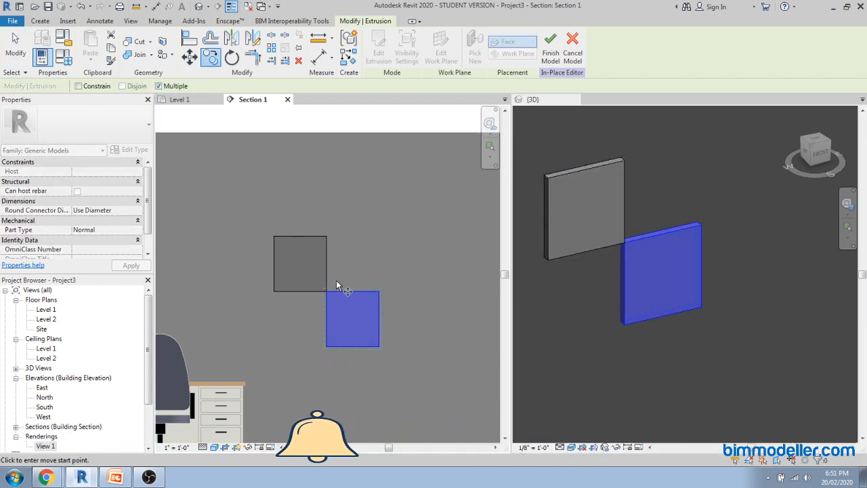
pyautogui.click(327, 347)
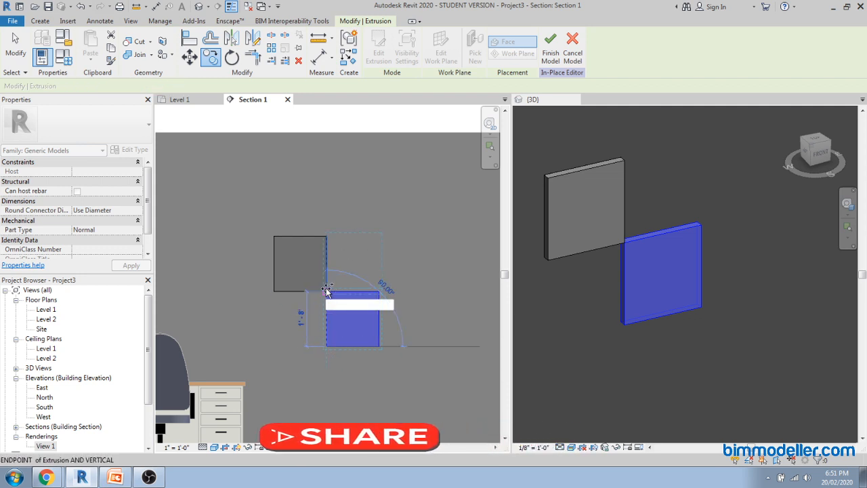
pyautogui.click(326, 292)
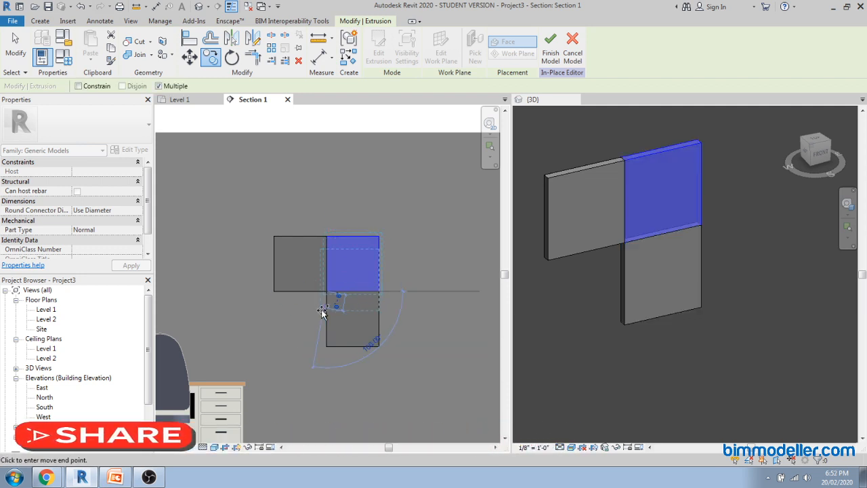
pyautogui.click(262, 356)
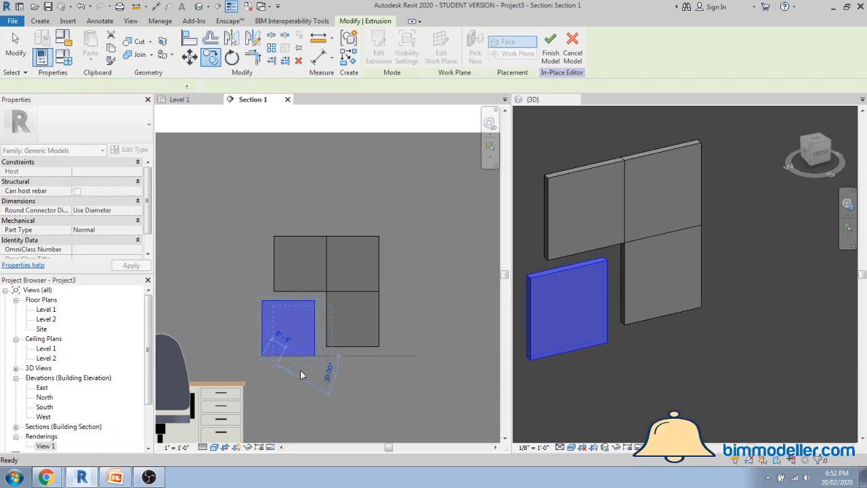
pyautogui.press('Escape')
pyautogui.press('Escape')
# Thicken the upper-left and lower-right panels in the 3D view, extending their extrusions to about 4 109/256"
pyautogui.click(689, 262)
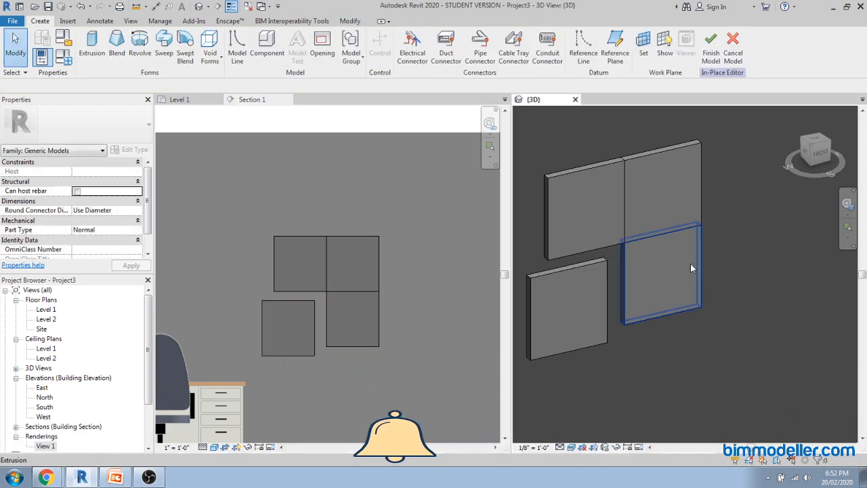
pyautogui.click(684, 264)
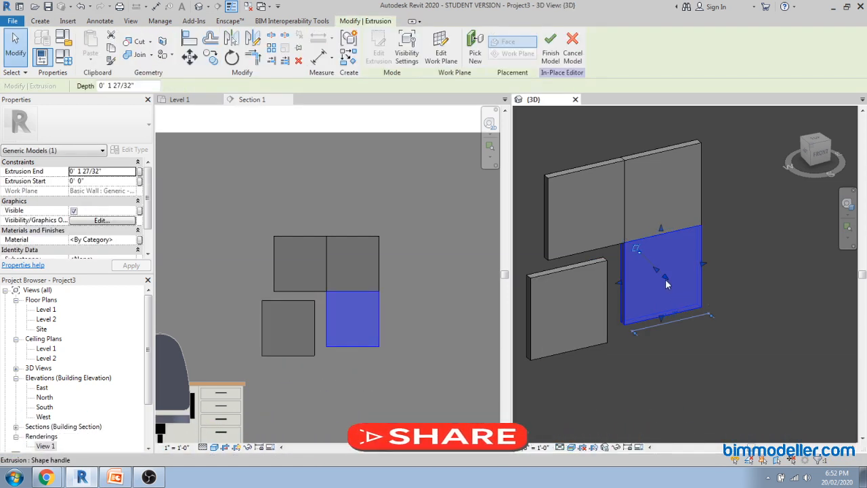
pyautogui.moveTo(667, 285); pyautogui.dragTo(591, 219)
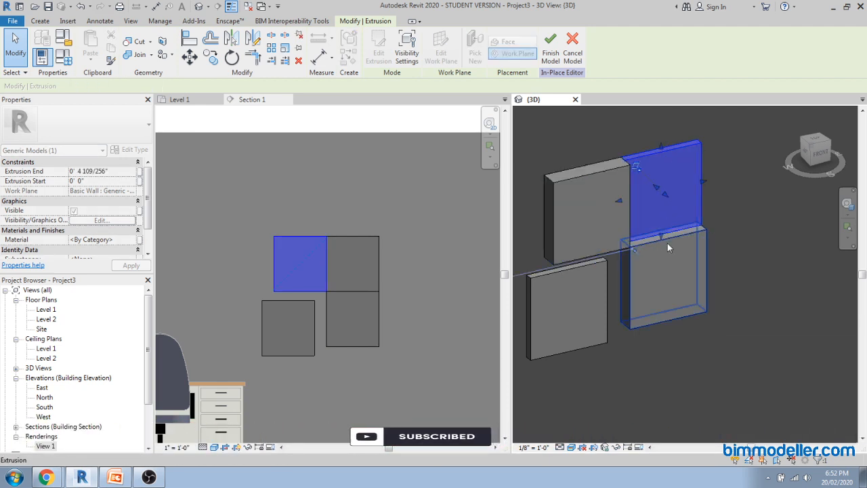
pyautogui.press('Escape')
pyautogui.keyDown('shift'); pyautogui.moveTo(633, 235); pyautogui.dragTo(684, 293, button='middle'); pyautogui.keyUp('shift')
pyautogui.scroll(2, 684, 294)
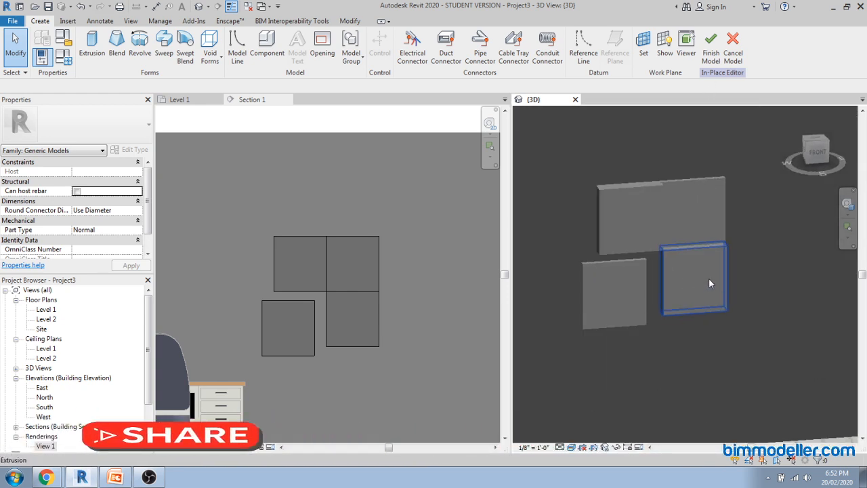
pyautogui.scroll(1, 681, 304)
# Associate the material of the thick upper-left and lower-right panels with a new instance family parameter named Sequare Material
pyautogui.click(683, 301)
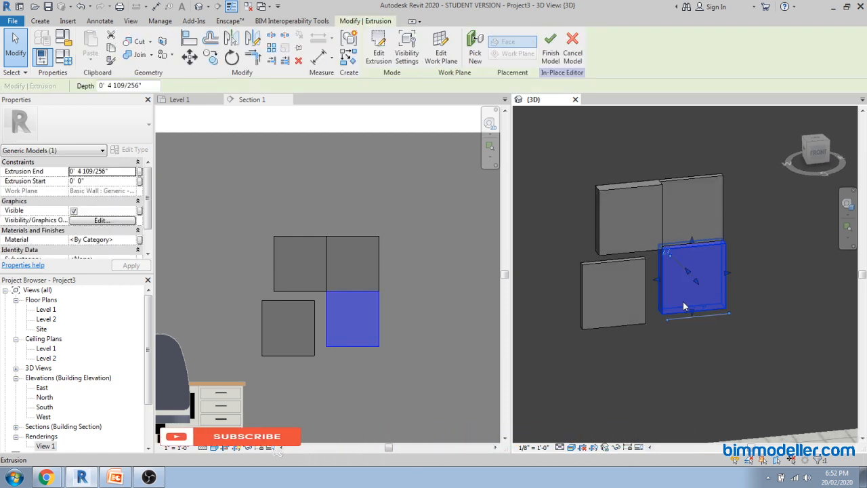
pyautogui.keyDown('ctrl'); pyautogui.click(629, 234); pyautogui.keyUp('ctrl')
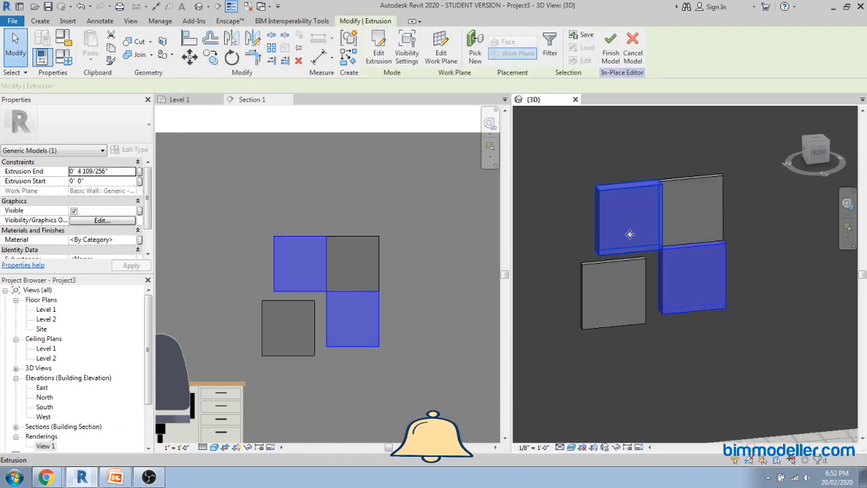
pyautogui.click(140, 240)
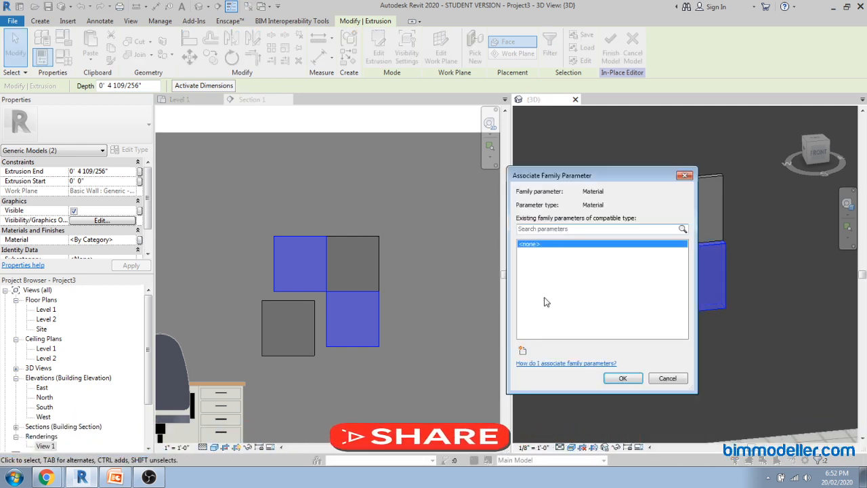
pyautogui.click(522, 350)
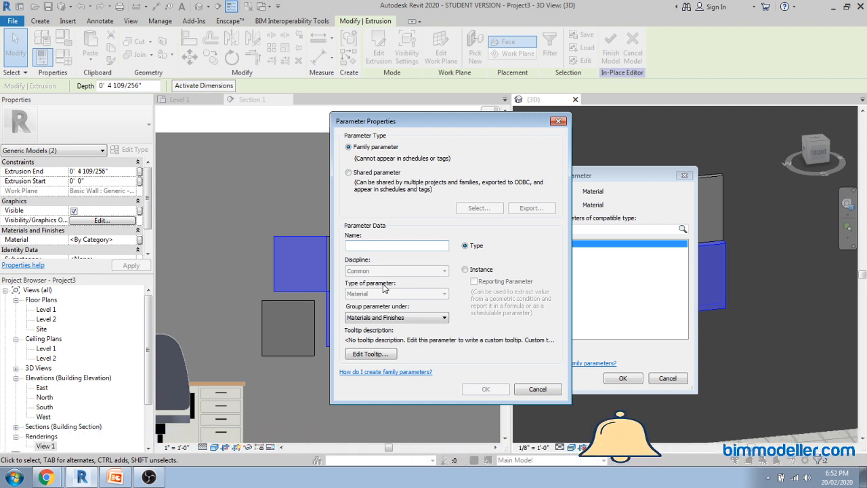
pyautogui.write('S')
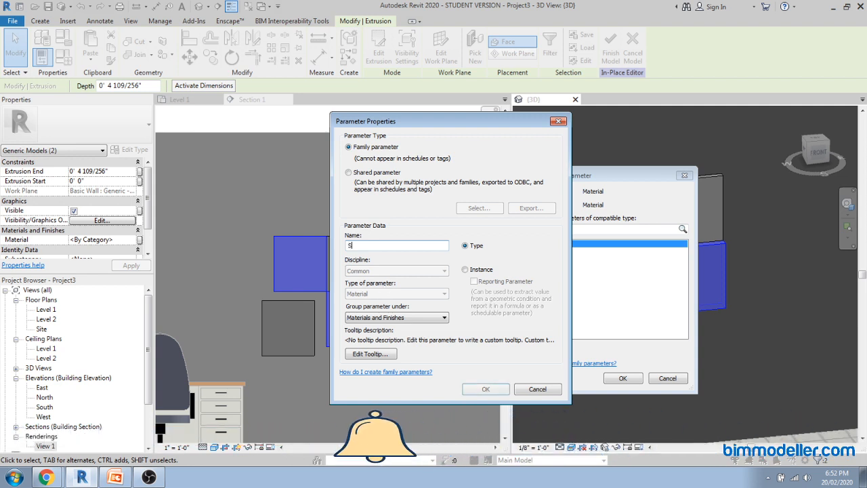
pyautogui.write('eq')
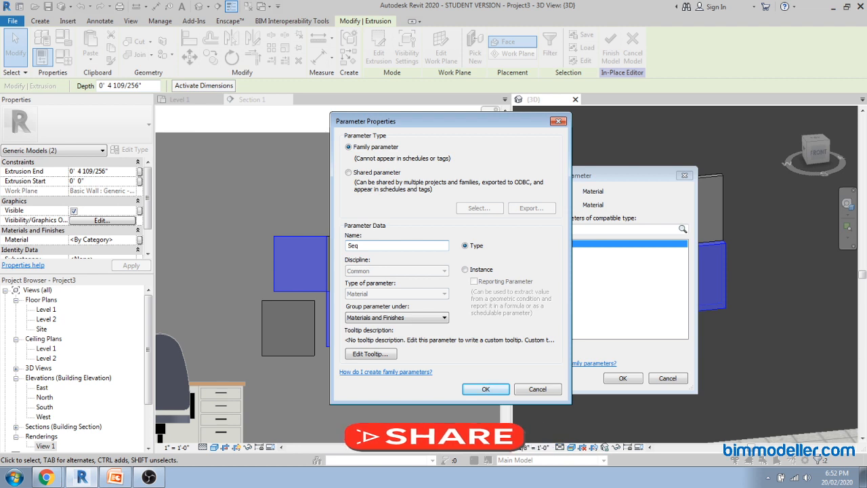
pyautogui.write('uare Material')
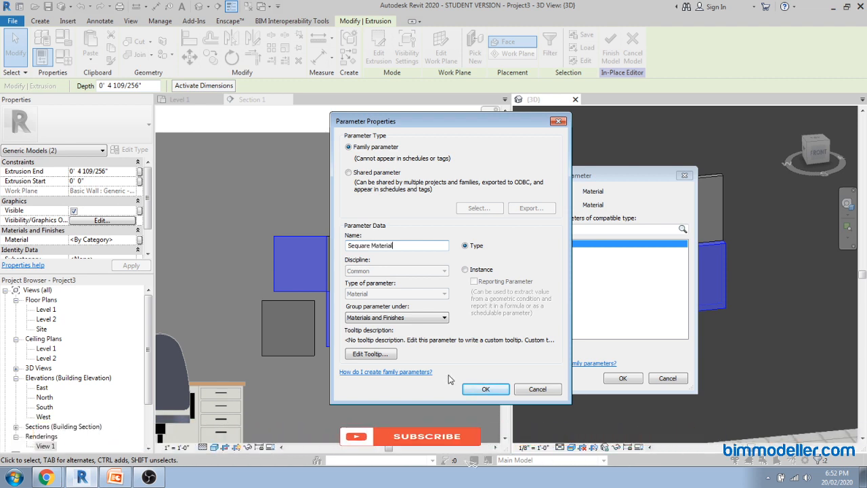
pyautogui.click(464, 269)
pyautogui.click(491, 388)
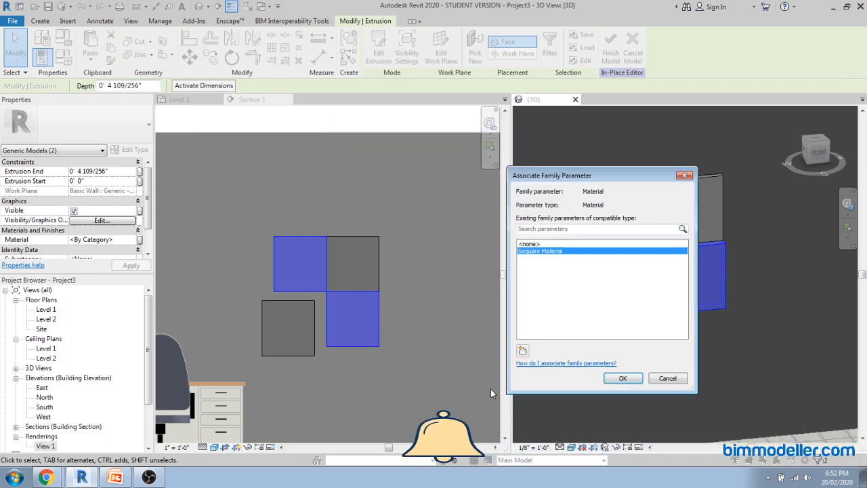
pyautogui.click(605, 381)
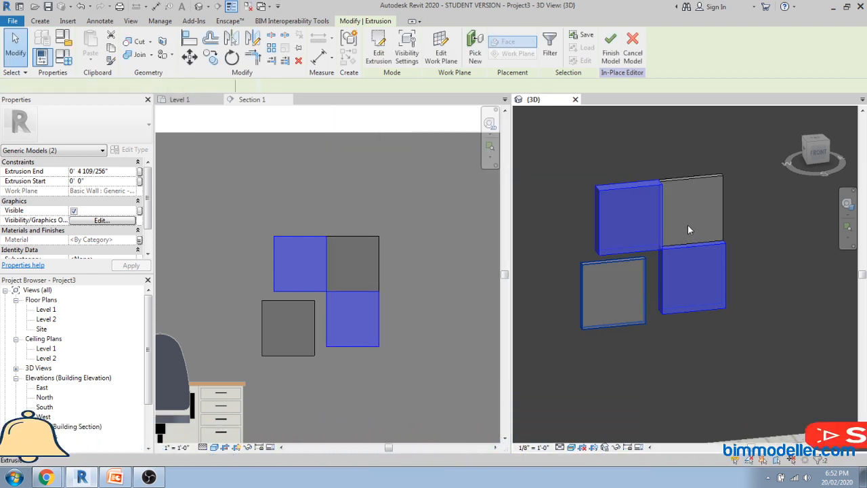
# Associate the material of the thin upper-right and lower-left panels with the existing Sequare Material parameter
pyautogui.click(689, 220)
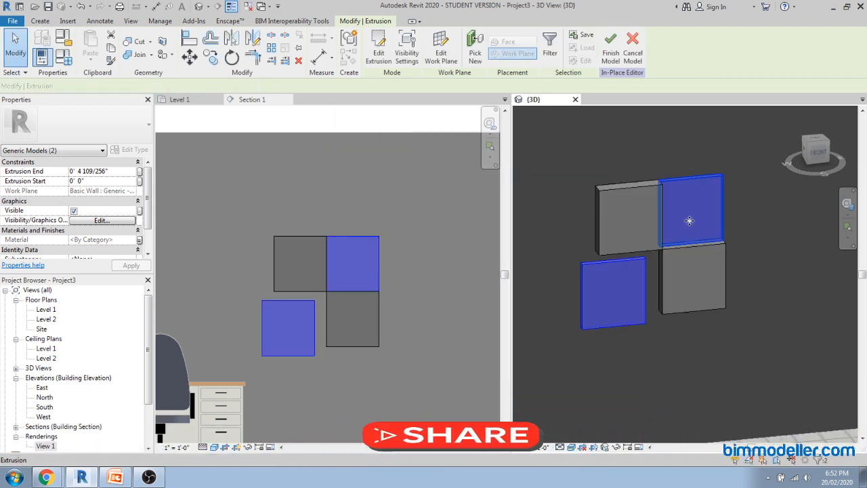
pyautogui.click(139, 239)
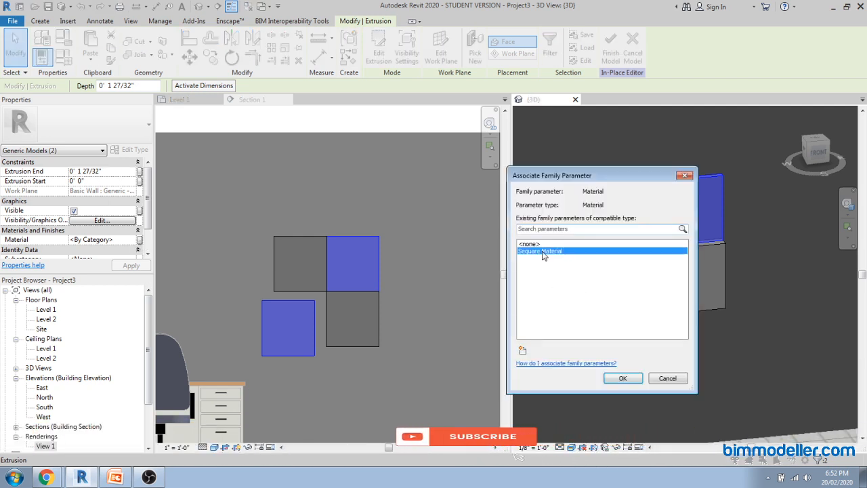
pyautogui.click(638, 381)
pyautogui.click(734, 362)
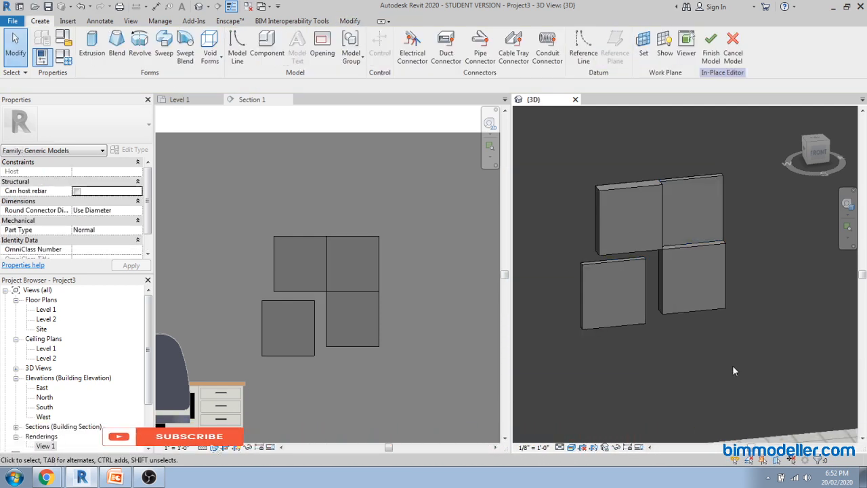
# Create a new material named Square Material Face for the Sequare Material parameter in the family types
pyautogui.click(68, 58)
pyautogui.click(193, 107)
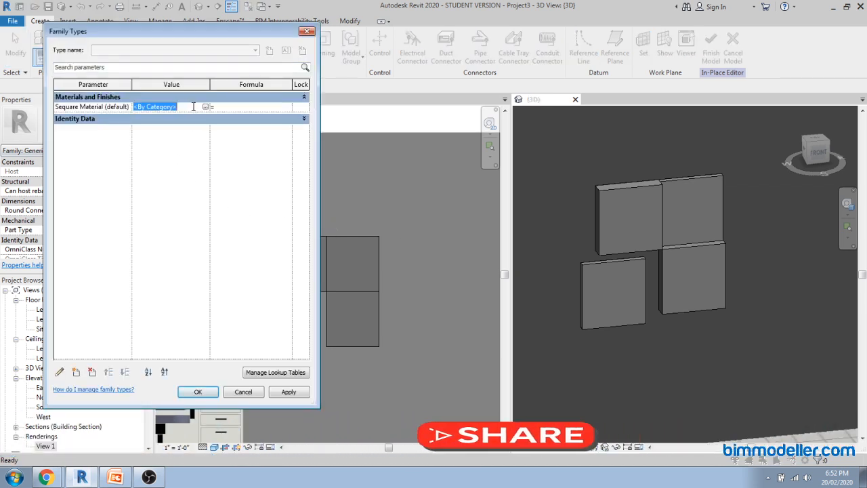
pyautogui.click(208, 106)
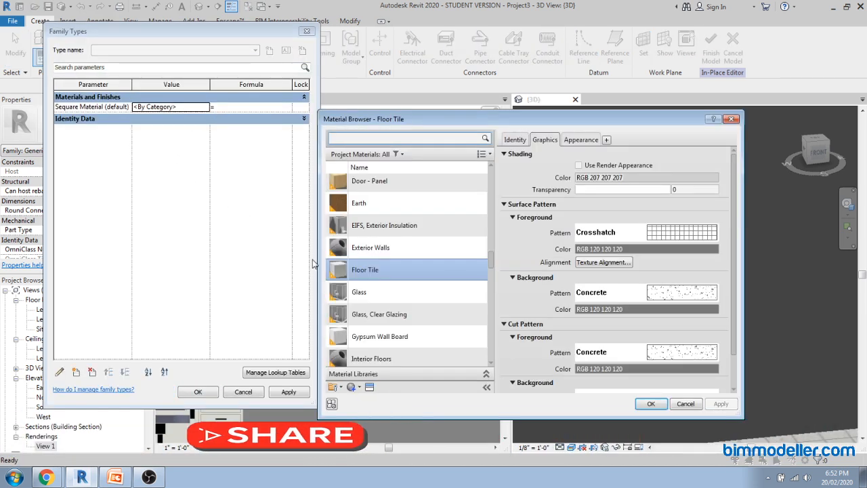
pyautogui.click(353, 387)
pyautogui.click(407, 398)
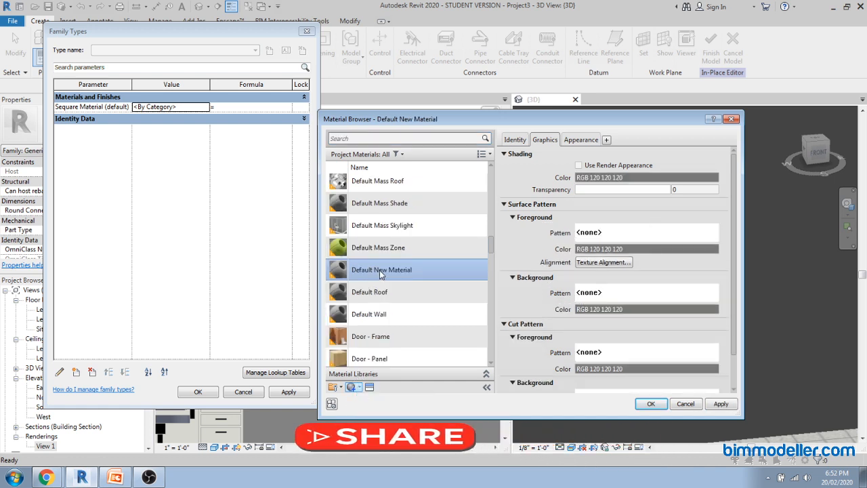
pyautogui.write('Sqaua')
pyautogui.press('BackSpace')
pyautogui.press('BackSpace')
pyautogui.press('BackSpace')
pyautogui.write('uar')
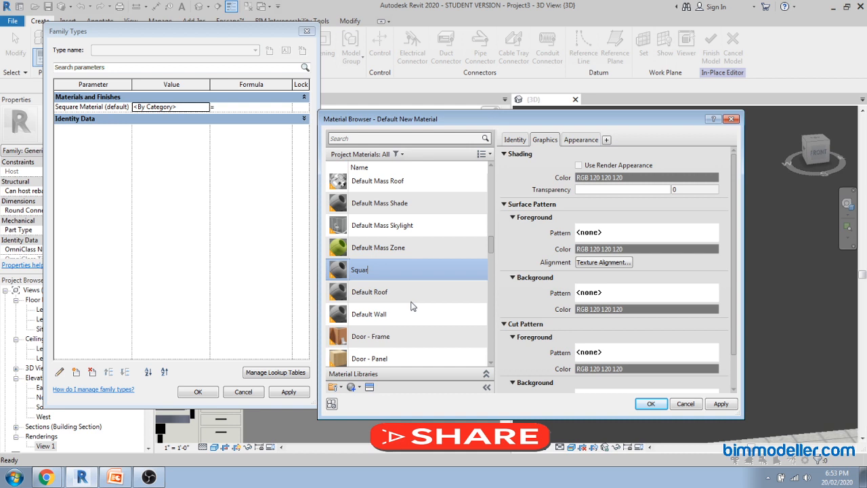
pyautogui.write('e Material Face')
pyautogui.press('Return')
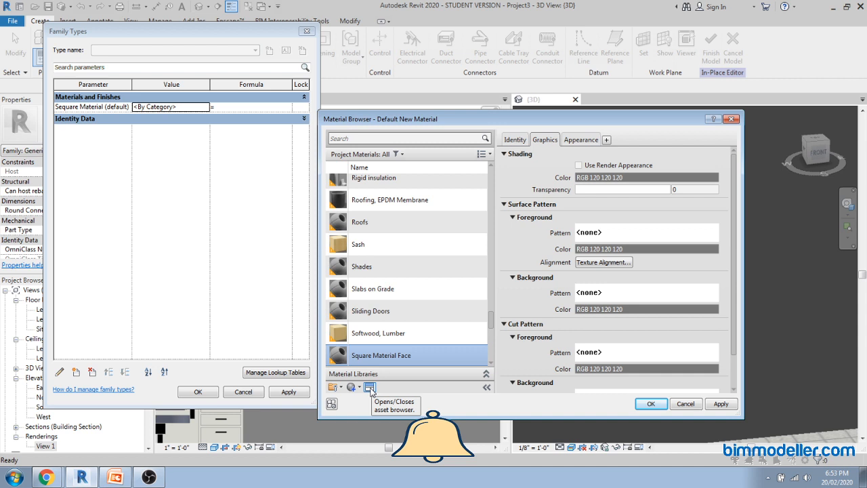
# Give Square Material Face the Blue - Wall Paint - Glossy appearance and assign it to the Sequare Material parameter
pyautogui.click(369, 388)
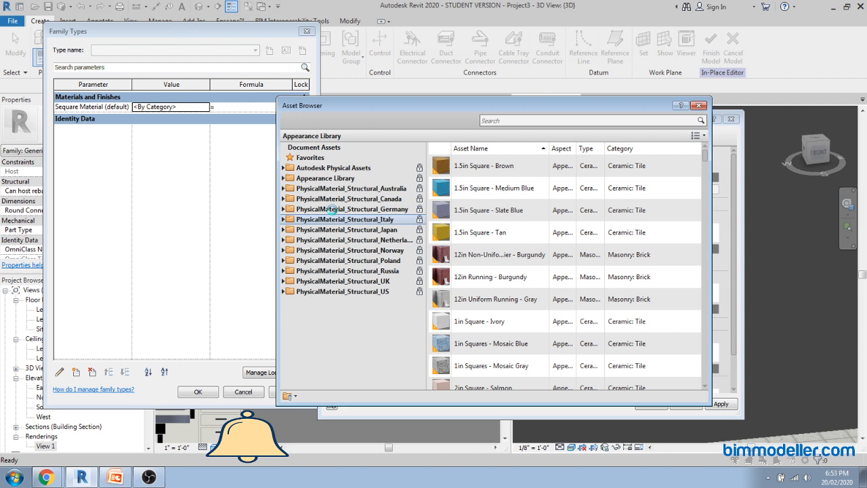
pyautogui.write('paint')
pyautogui.press('Return')
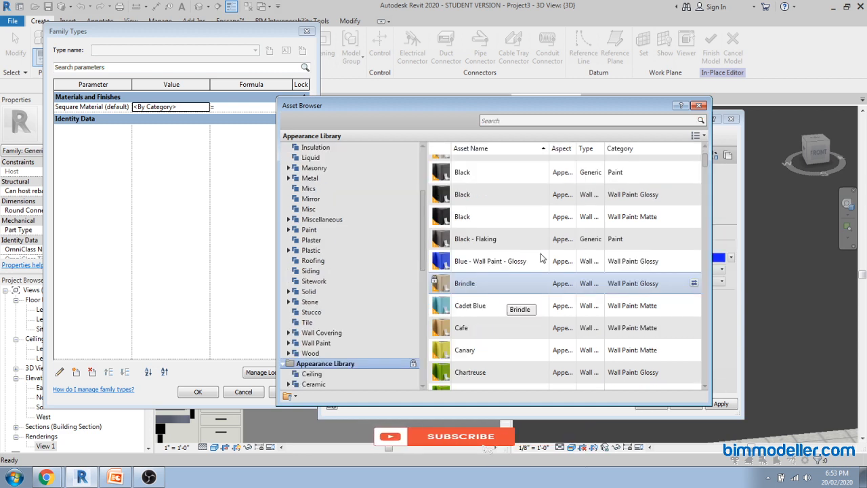
pyautogui.click(698, 106)
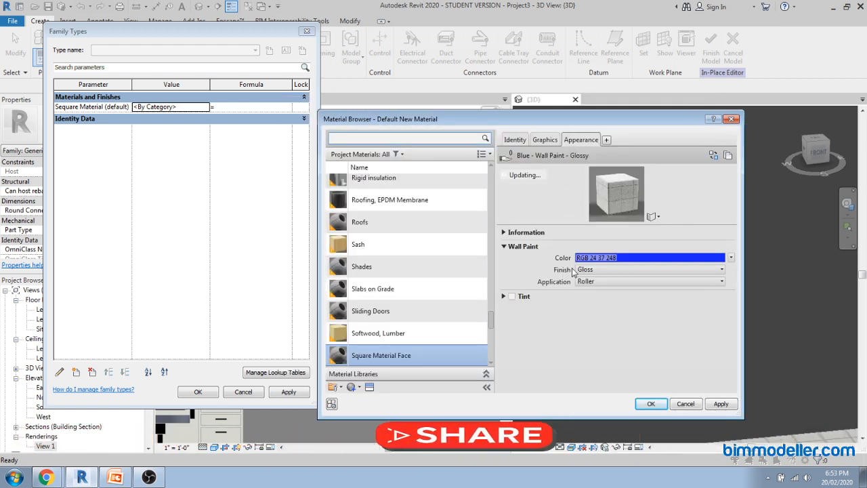
pyautogui.click(504, 296)
pyautogui.click(503, 296)
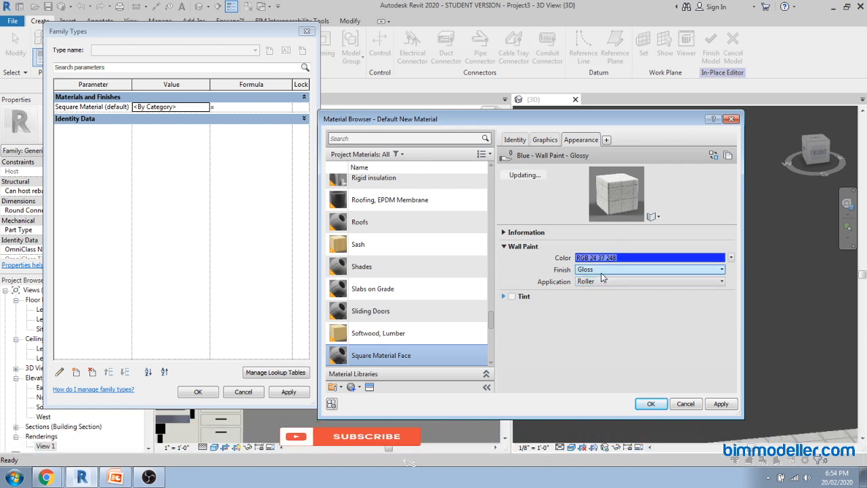
pyautogui.click(651, 404)
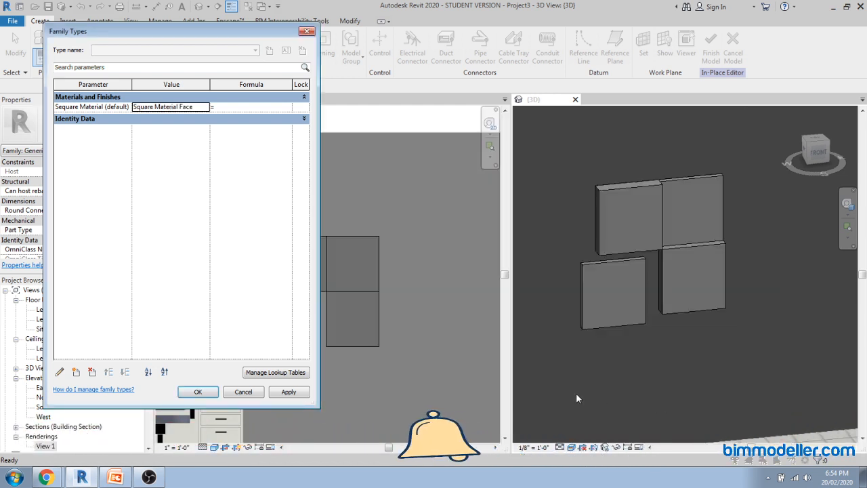
pyautogui.click(214, 391)
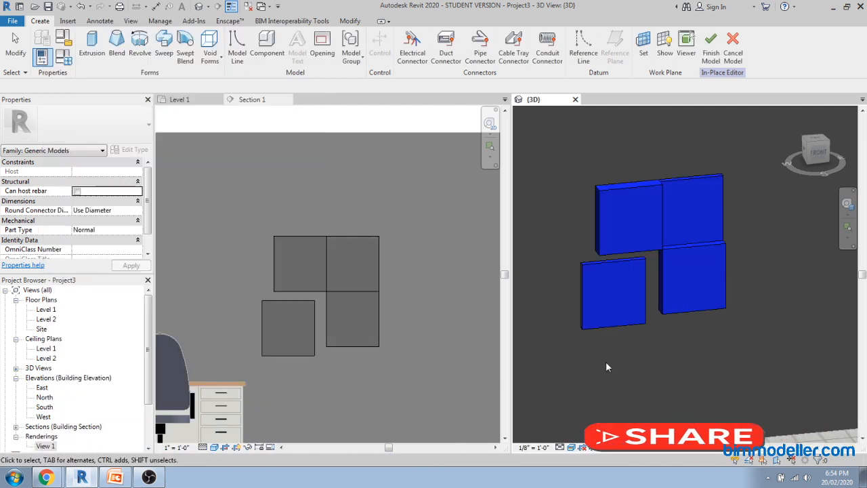
# Paint the lower-left panel's front face with Softwood, Lumber and the upper-left panel's front face with Steel, Carbon
pyautogui.moveTo(639, 380)
pyautogui.keyDown('shift'); pyautogui.mouseDown(button='middle')
pyautogui.moveTo(662, 364)
pyautogui.moveTo(634, 381)
pyautogui.moveTo(642, 382)
pyautogui.moveTo(624, 371)
pyautogui.mouseUp(button='middle'); pyautogui.keyUp('shift')
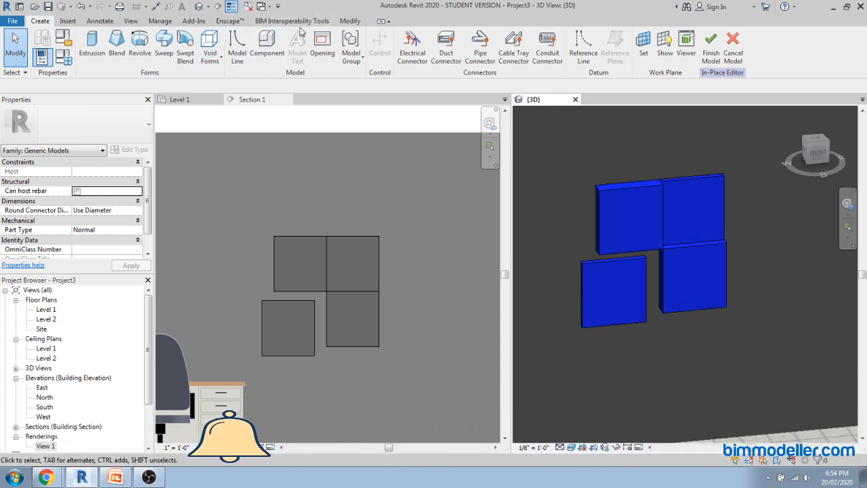
pyautogui.click(350, 21)
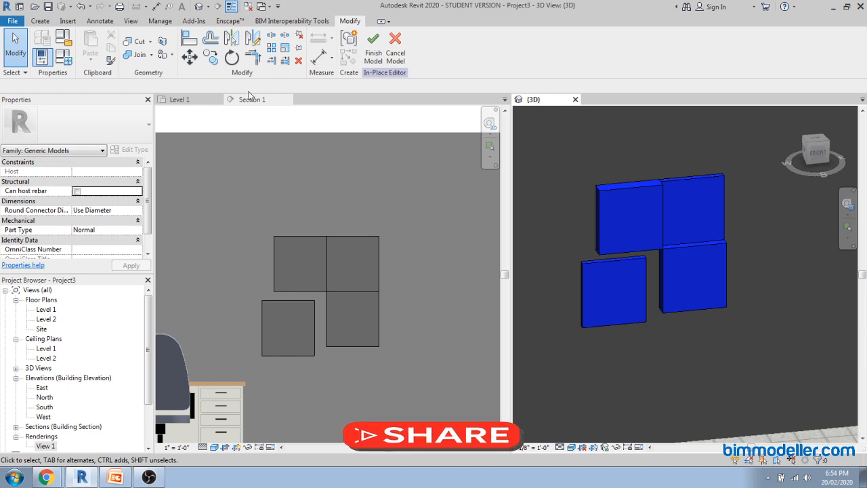
pyautogui.click(172, 56)
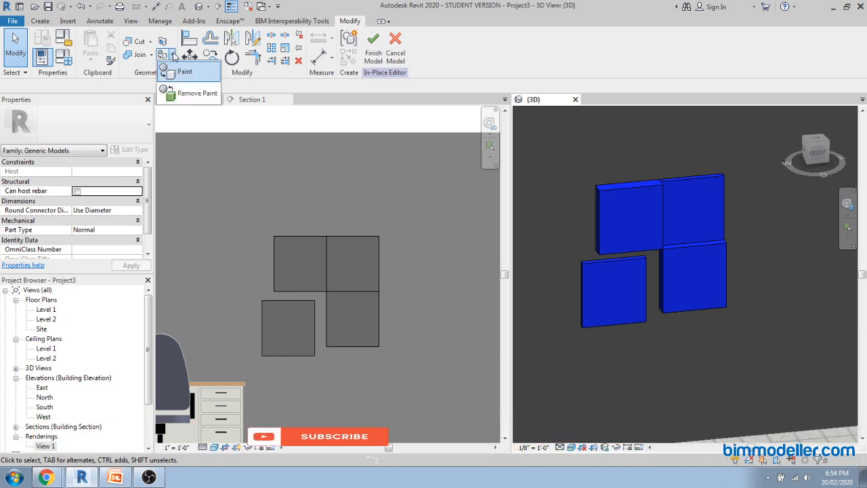
pyautogui.click(174, 56)
pyautogui.click(173, 56)
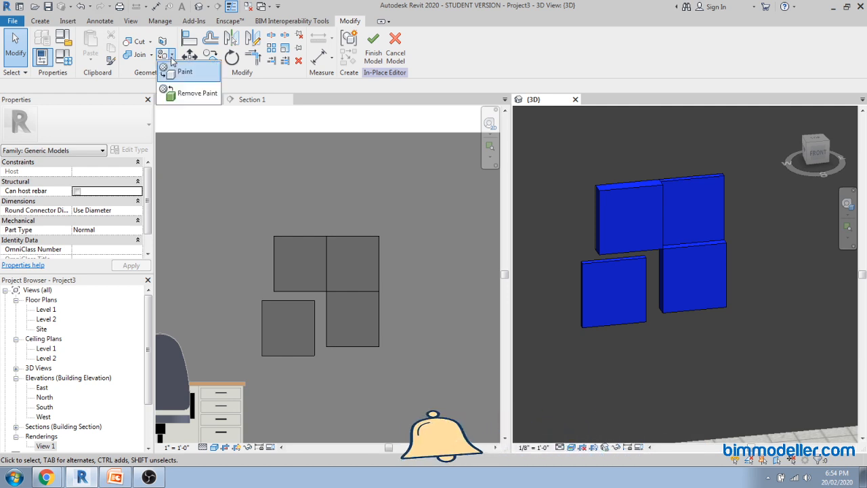
pyautogui.click(169, 63)
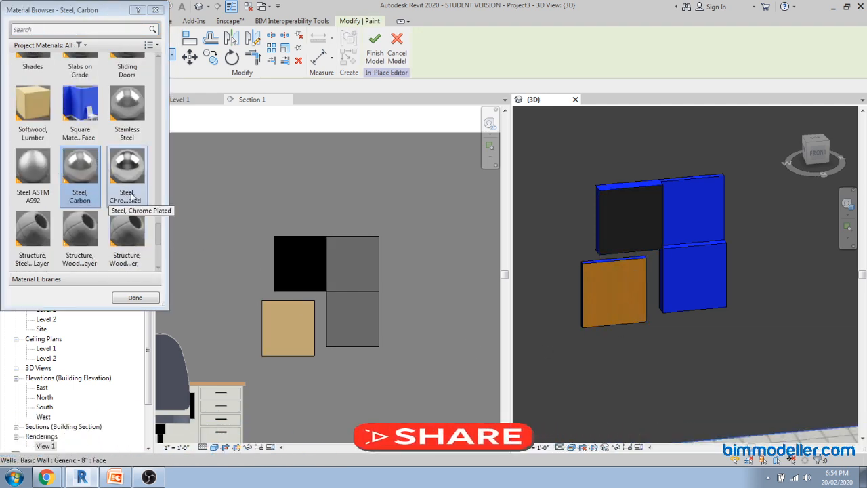
# Paint the upper-right panel's front face with a yellow material and the lower-right panel's front face with Carpet (1)
pyautogui.click(126, 234)
pyautogui.scroll(-3, 115, 227)
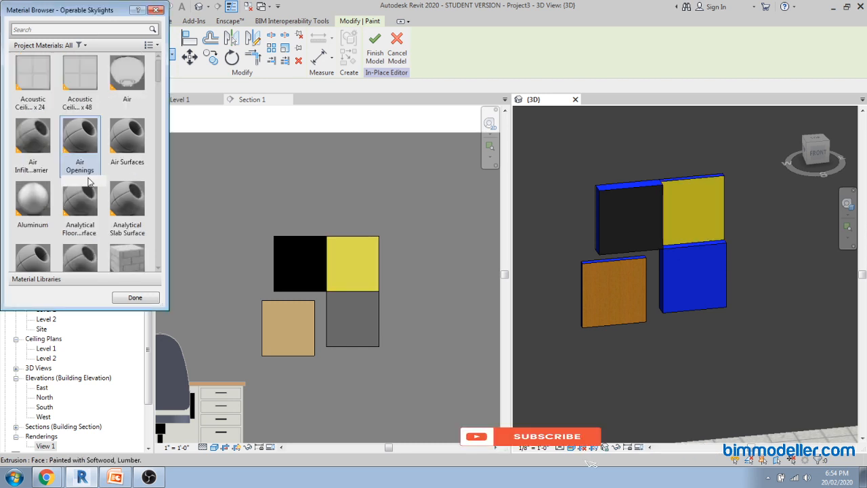
pyautogui.scroll(-3, 88, 182)
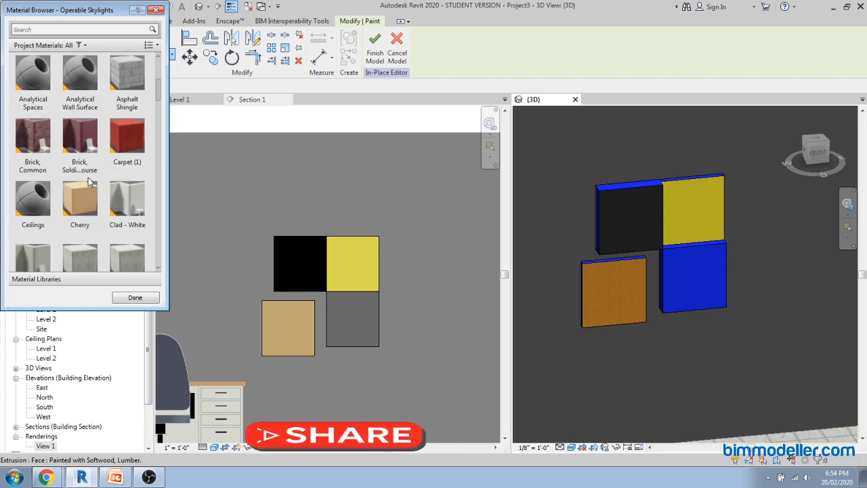
pyautogui.click(127, 139)
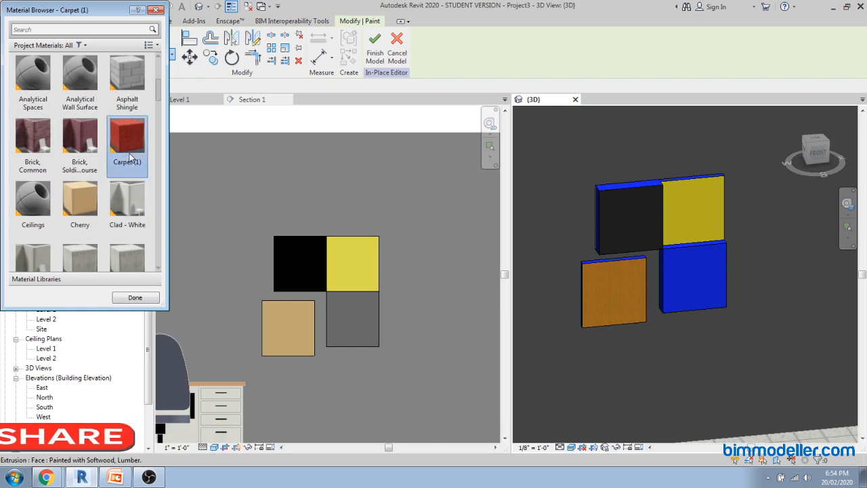
pyautogui.click(710, 294)
pyautogui.scroll(-2, 572, 305)
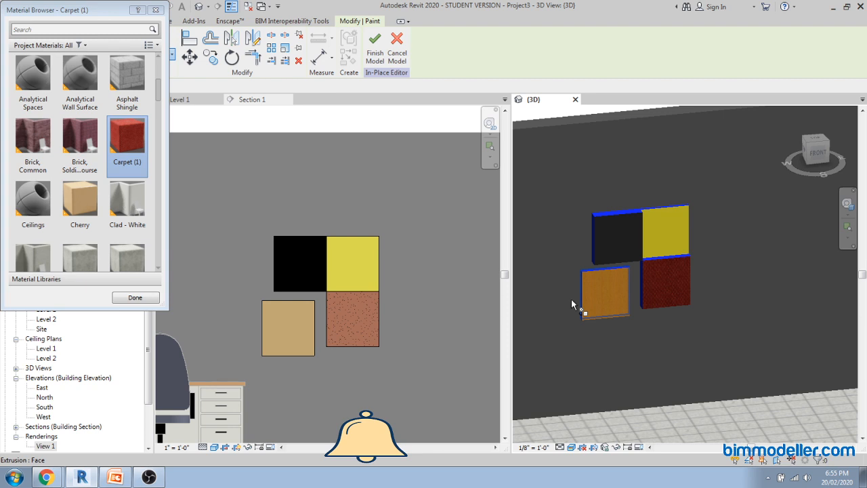
# End face painting and finish the in-place panel model
pyautogui.scroll(-2, 572, 305)
pyautogui.press('Escape')
pyautogui.click(373, 51)
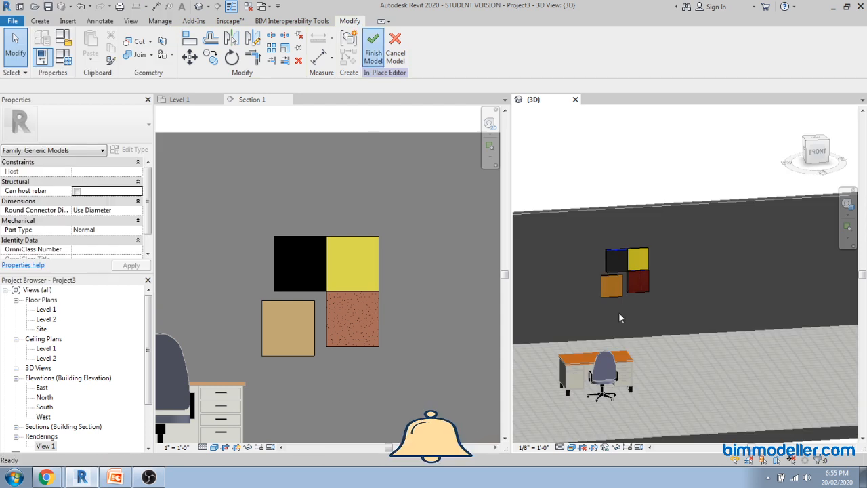
# Select the finished wall panel model in the 3D view and examine its material parameter
pyautogui.click(630, 279)
pyautogui.scroll(4, 628, 298)
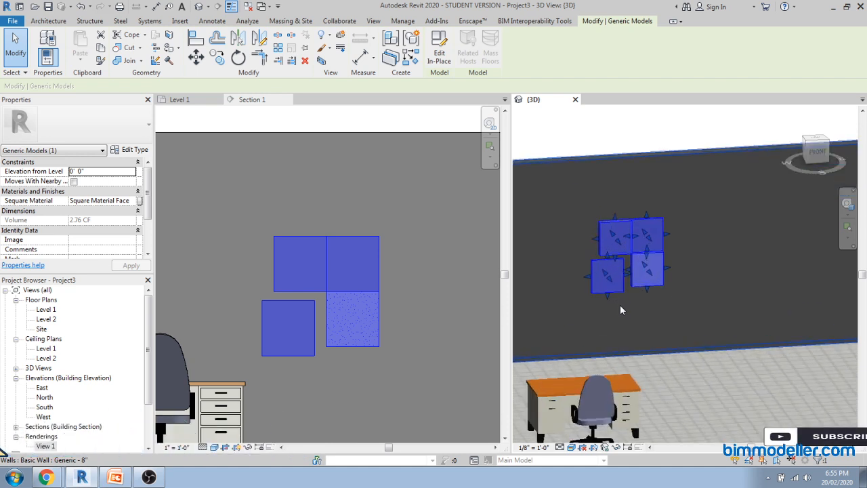
pyautogui.press('Escape')
pyautogui.click(639, 277)
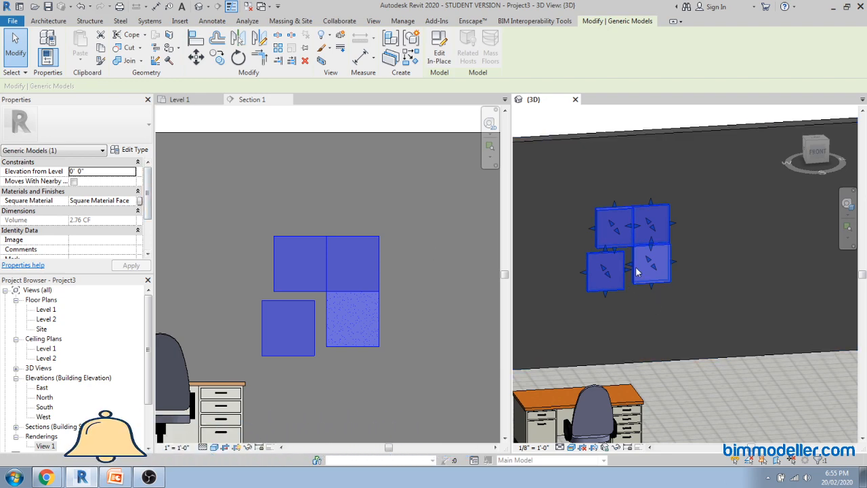
# Deselect the wall panel model and examine its painted faces and the whole furnished room in the 3D view
pyautogui.scroll(3, 603, 212)
pyautogui.press('Escape')
pyautogui.keyDown('shift'); pyautogui.moveTo(606, 248); pyautogui.dragTo(630, 249, button='middle'); pyautogui.keyUp('shift')
pyautogui.scroll(-4, 591, 231)
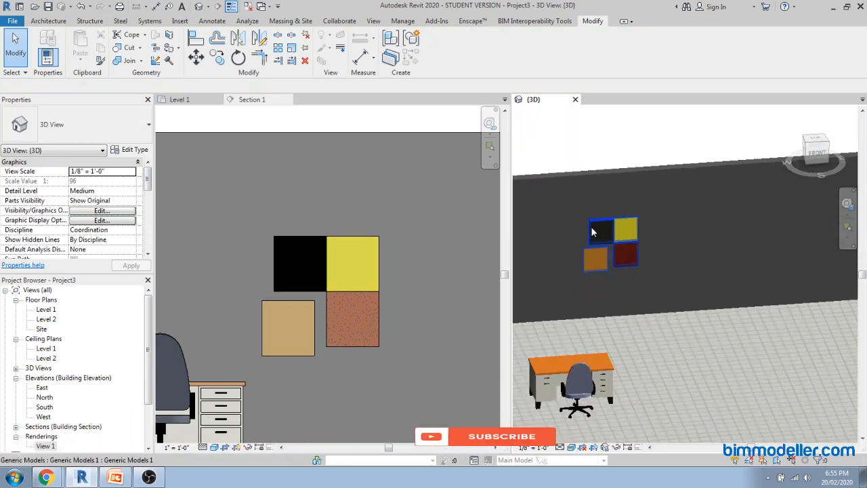
pyautogui.keyDown('shift'); pyautogui.moveTo(654, 350); pyautogui.dragTo(695, 347, button='middle'); pyautogui.keyUp('shift')
pyautogui.scroll(-3, 655, 283)
pyautogui.scroll(4, 622, 296)
pyautogui.scroll(1, 622, 296)
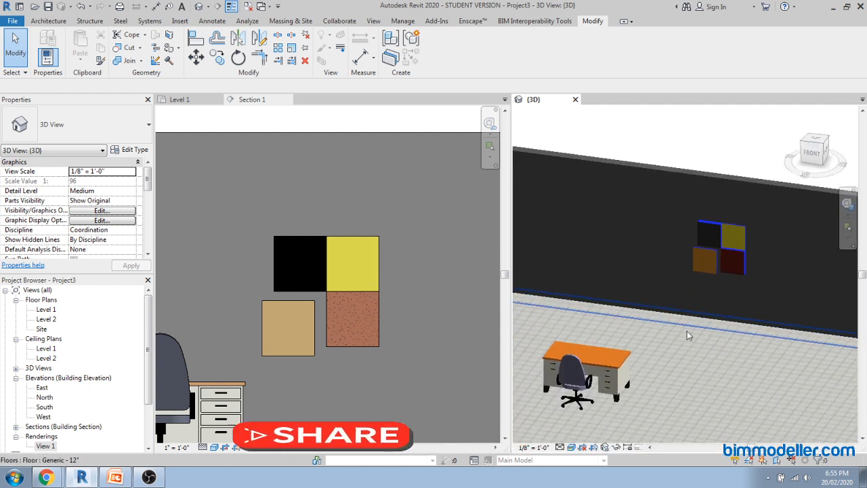
pyautogui.scroll(-4, 663, 228)
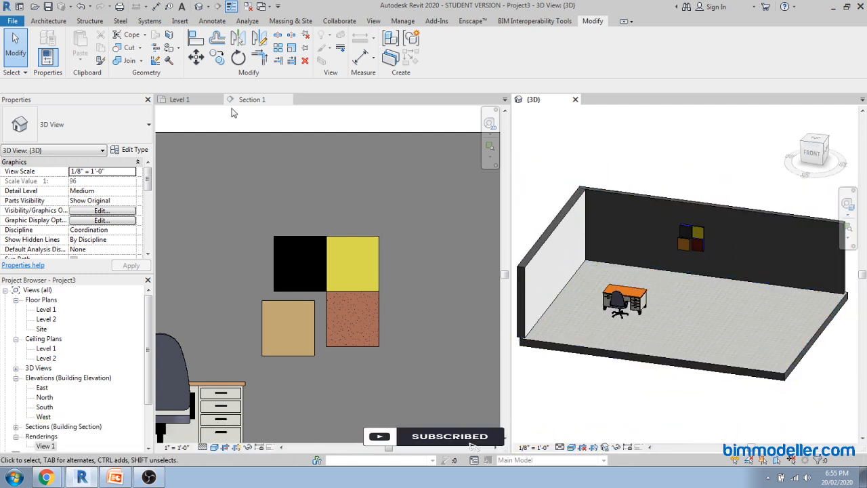
# Paint the inner face of the back wall behind the panels with a tan material
pyautogui.keyDown('shift'); pyautogui.moveTo(619, 298); pyautogui.dragTo(678, 324, button='middle'); pyautogui.keyUp('shift')
pyautogui.press('p')
pyautogui.press('t')
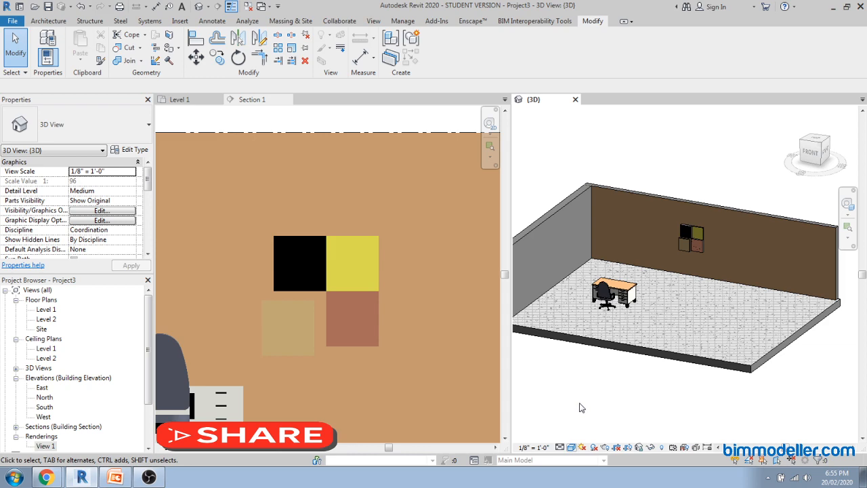
# Examine the painted back wall, panels and tile floor in both the 3D view and the Section 1 view
pyautogui.keyDown('shift'); pyautogui.moveTo(579, 408); pyautogui.dragTo(683, 234, button='middle'); pyautogui.keyUp('shift')
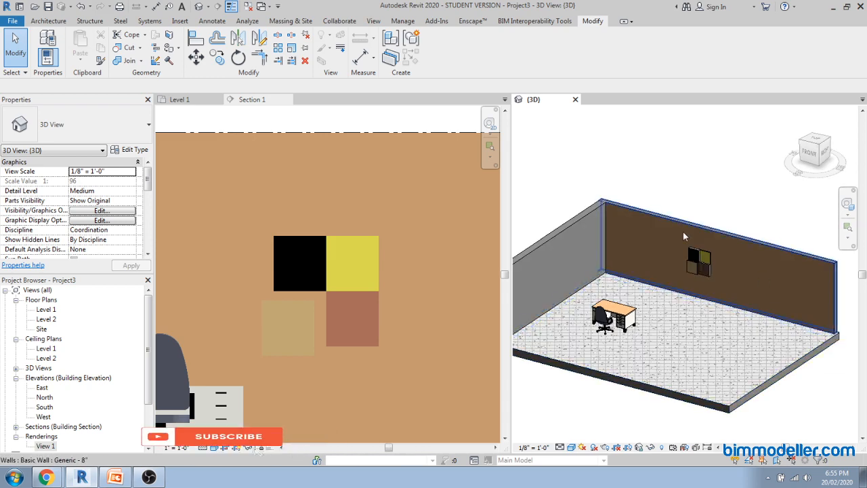
pyautogui.scroll(-2, 695, 271)
pyautogui.scroll(3, 638, 339)
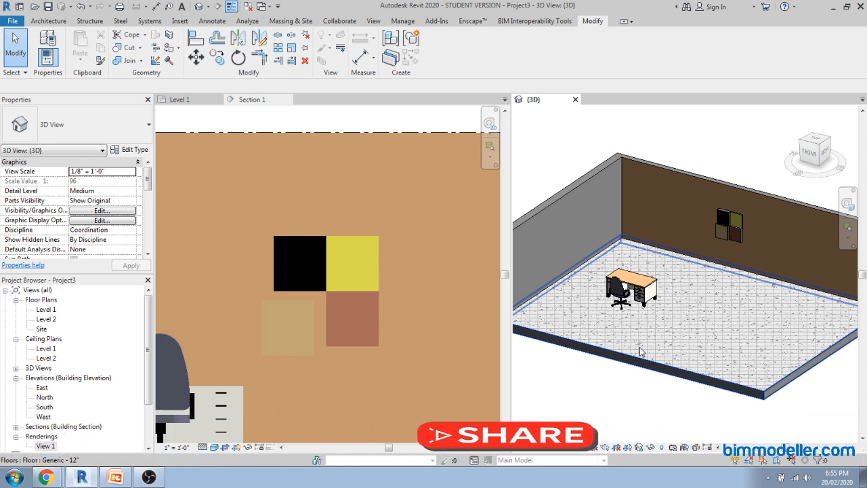
pyautogui.click(342, 225)
pyautogui.scroll(-5, 342, 225)
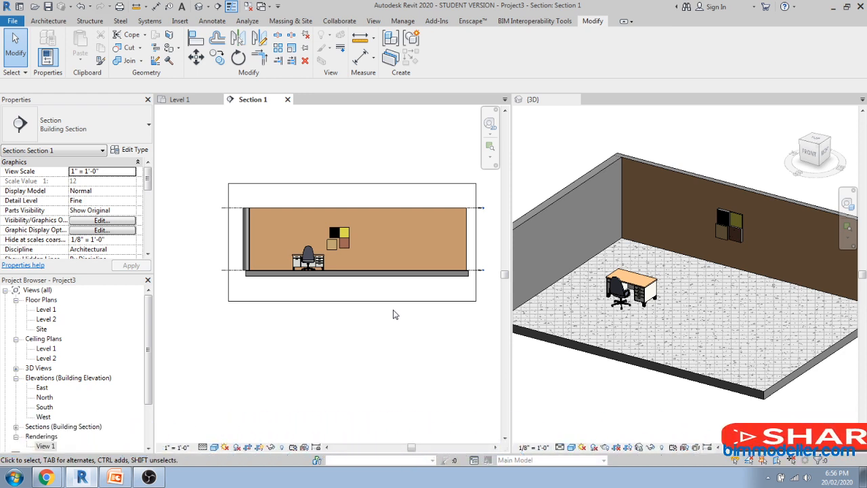
pyautogui.moveTo(403, 323); pyautogui.dragTo(387, 360, button='middle')
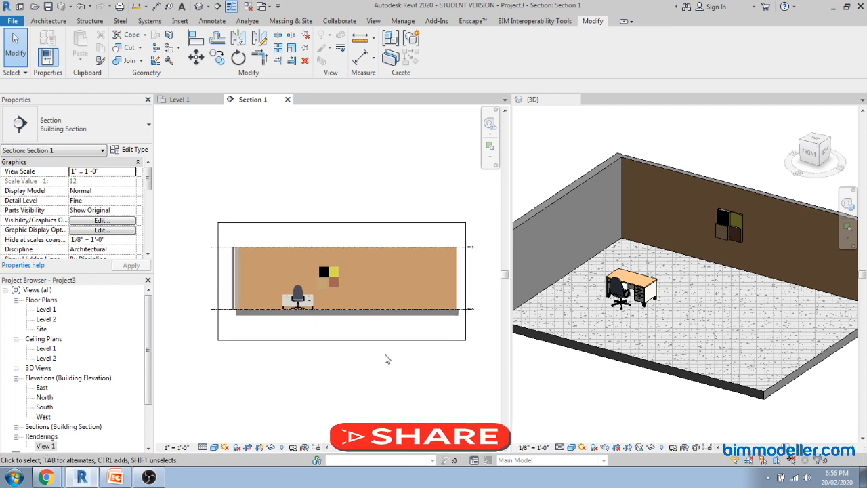
pyautogui.click(676, 279)
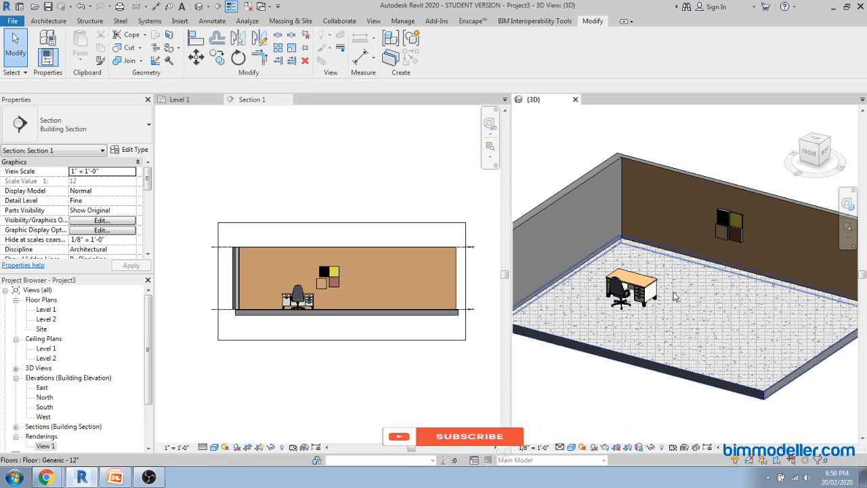
pyautogui.scroll(-4, 676, 279)
pyautogui.scroll(4, 681, 194)
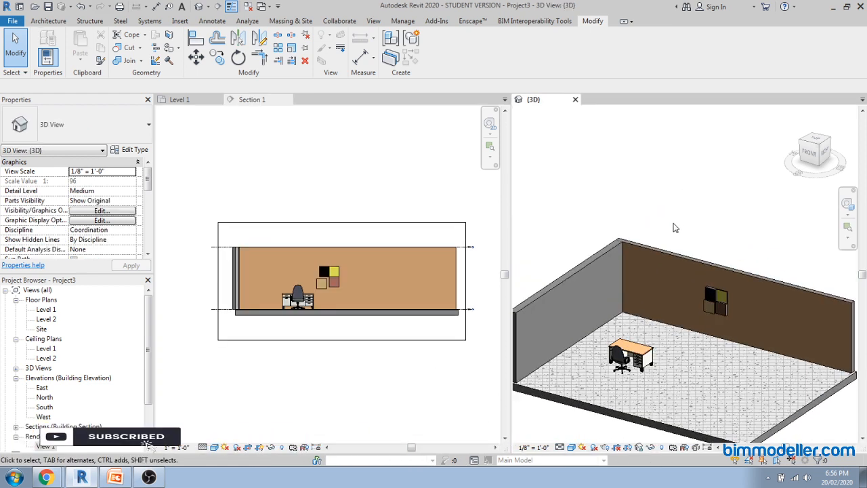
pyautogui.scroll(-3, 648, 201)
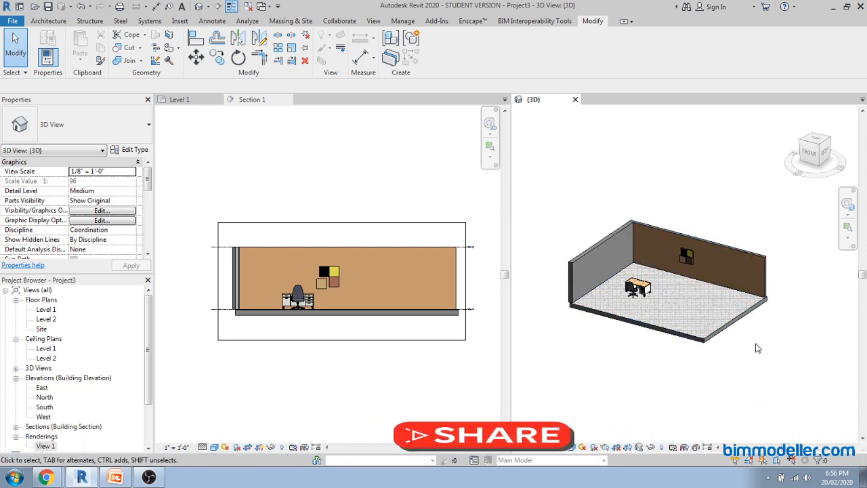
pyautogui.keyDown('shift'); pyautogui.moveTo(765, 350); pyautogui.dragTo(708, 354, button='middle'); pyautogui.keyUp('shift')
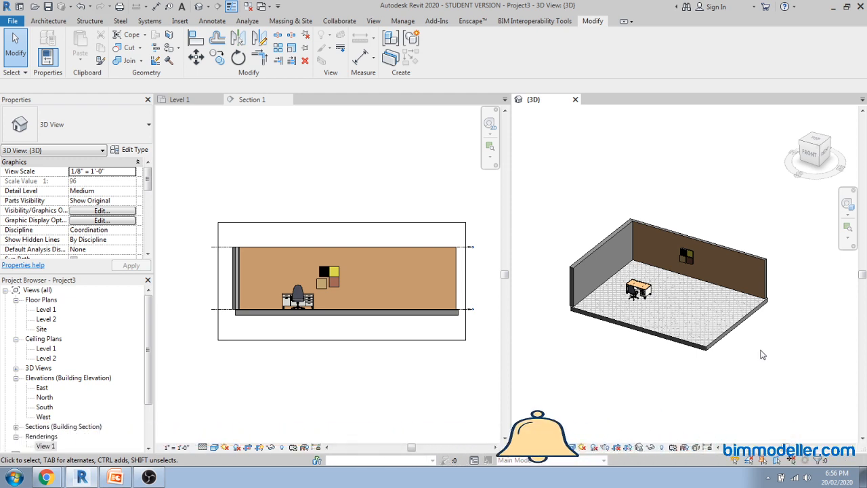
pyautogui.scroll(3, 678, 244)
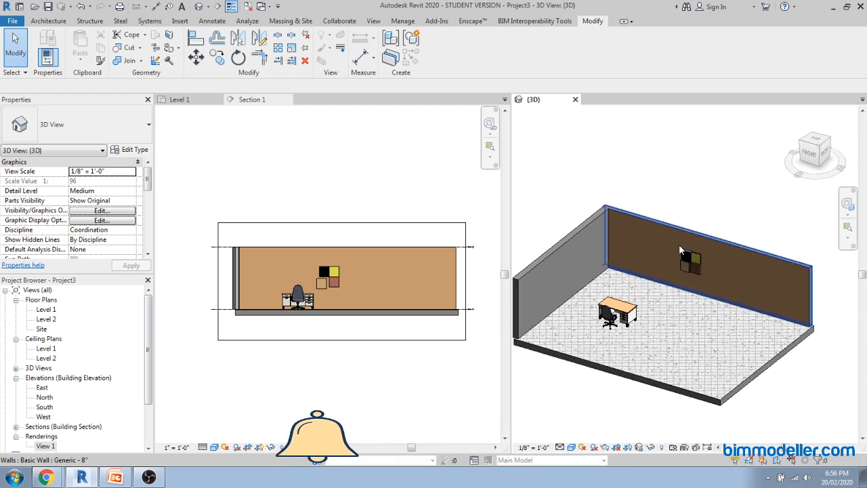